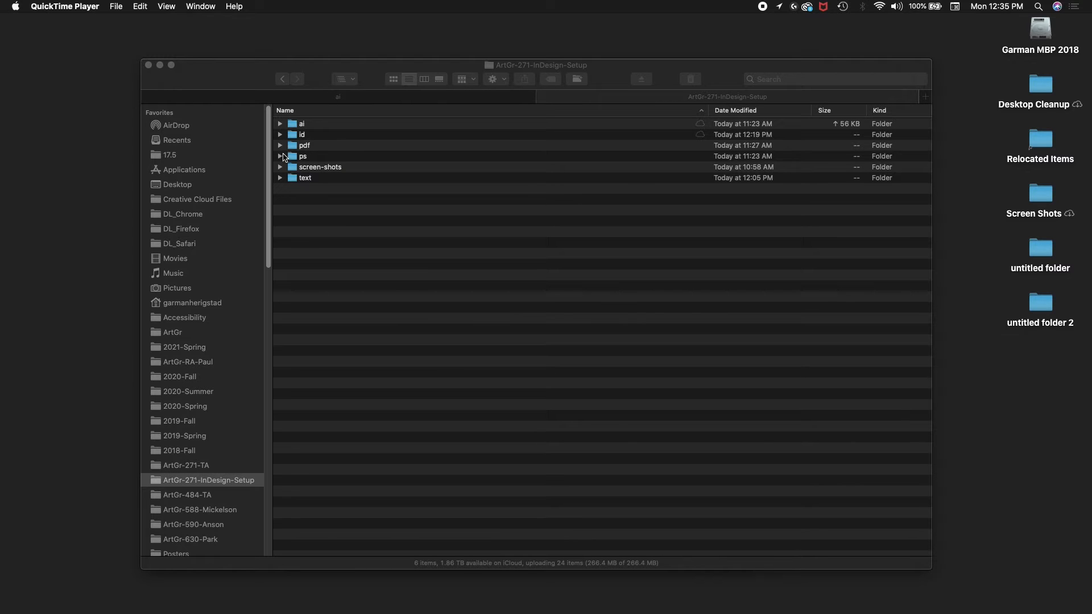
Expand the ps folder and preview its prop images in order, from the 16-bit clock to the Reebock shoes
left_click(281, 157)
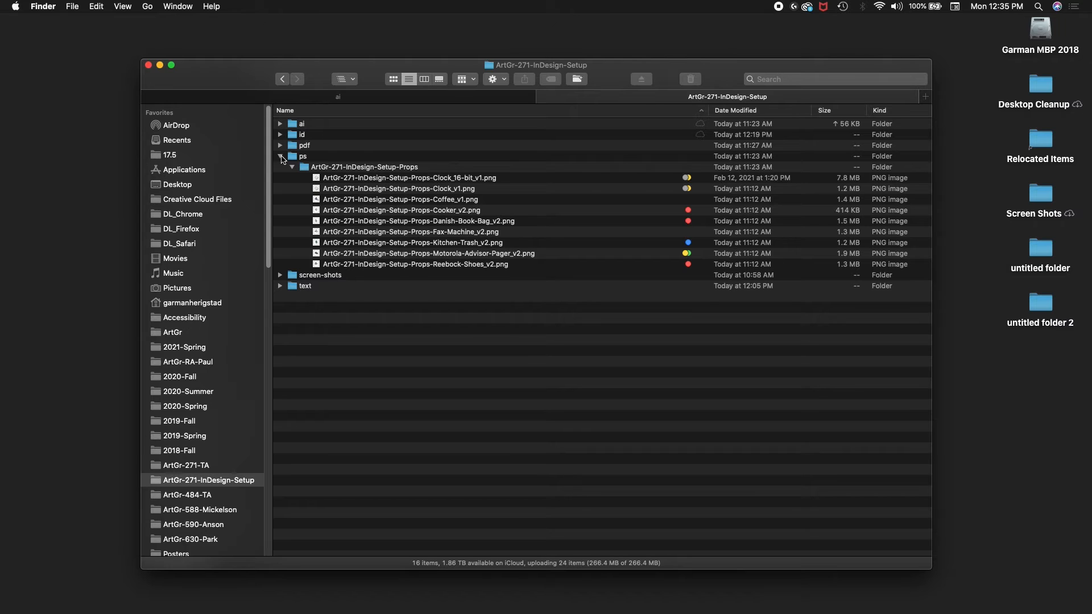
left_click(383, 179)
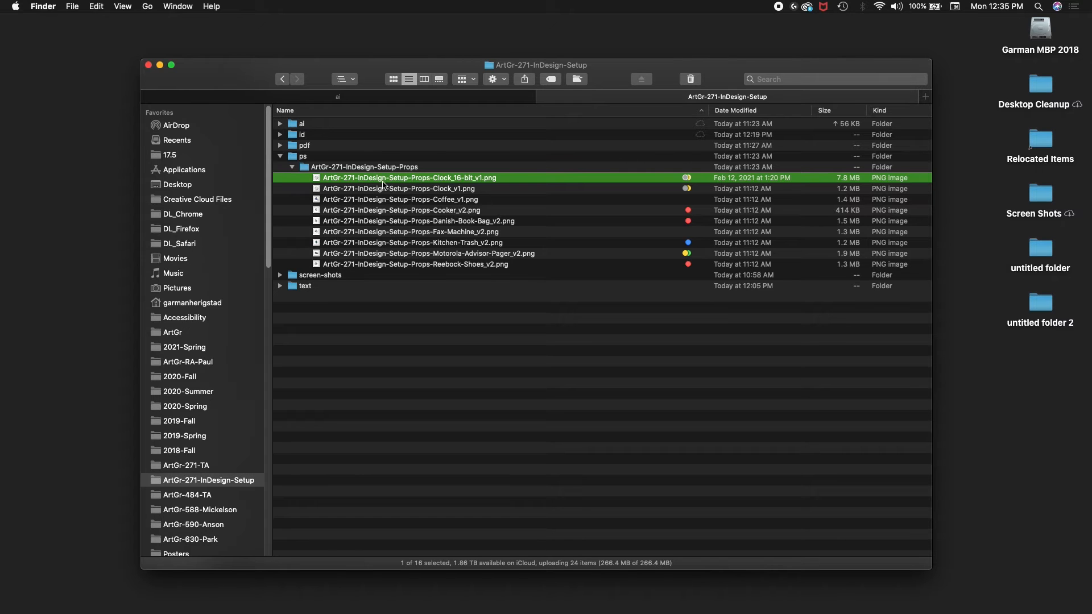
key("space")
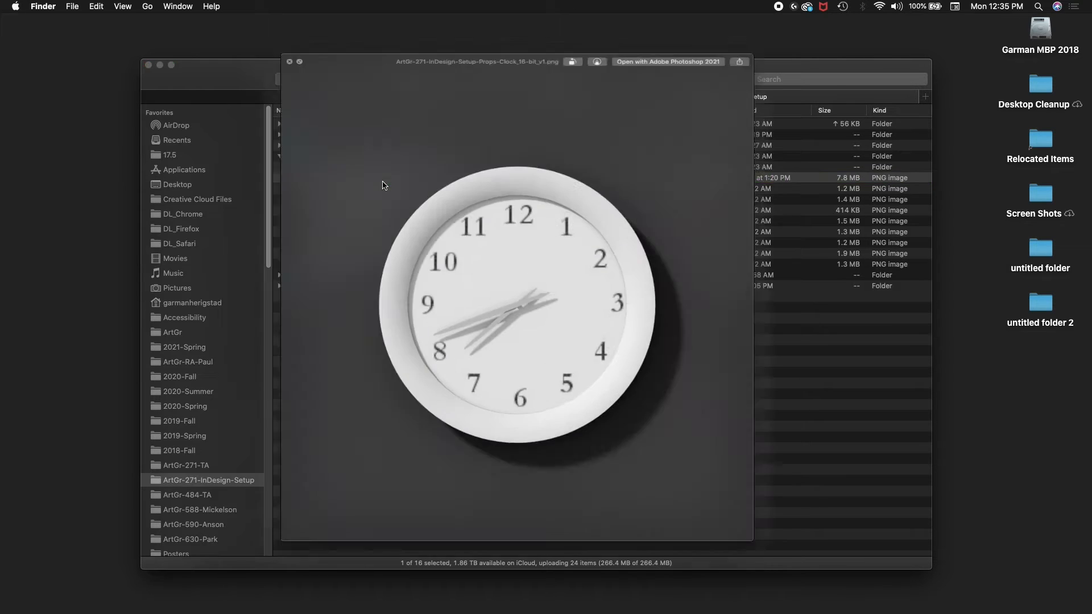
key("Down")
key("space")
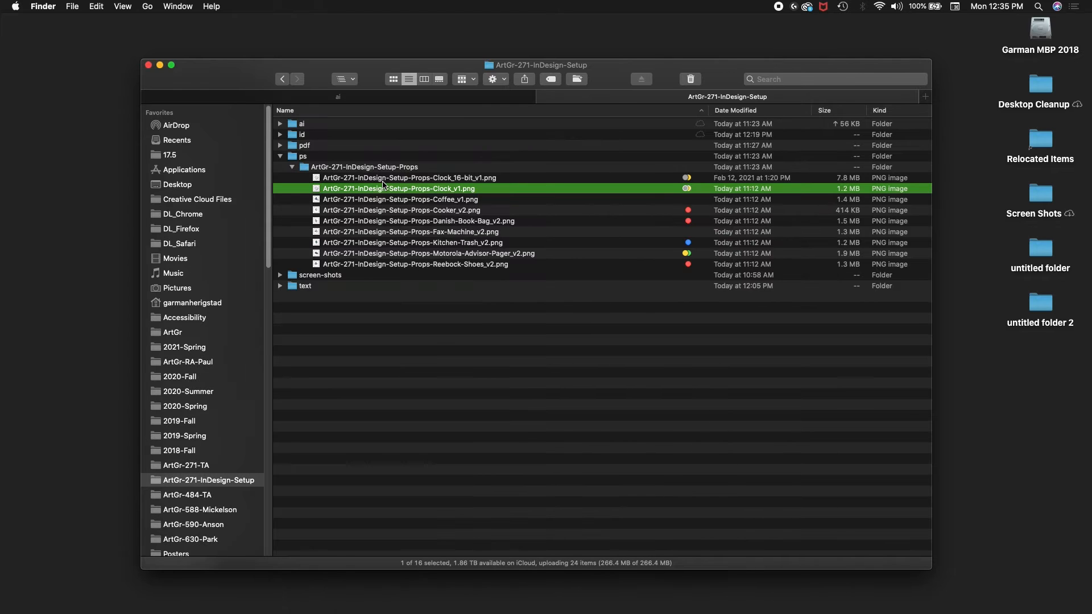
key("space")
key("Down")
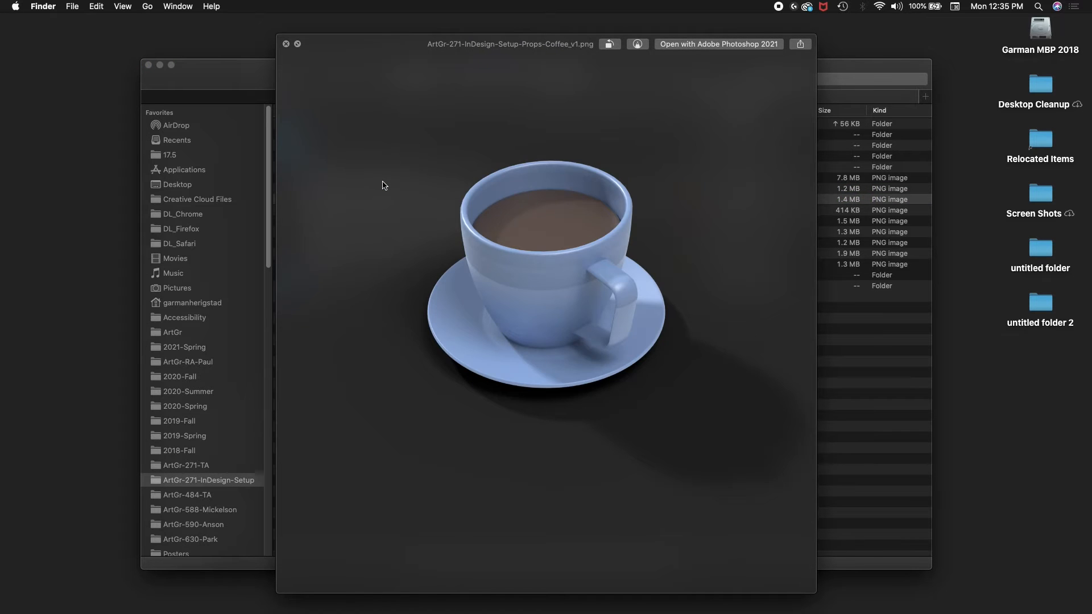
key("Down")
key("Down")
key("Down")
key("Down")
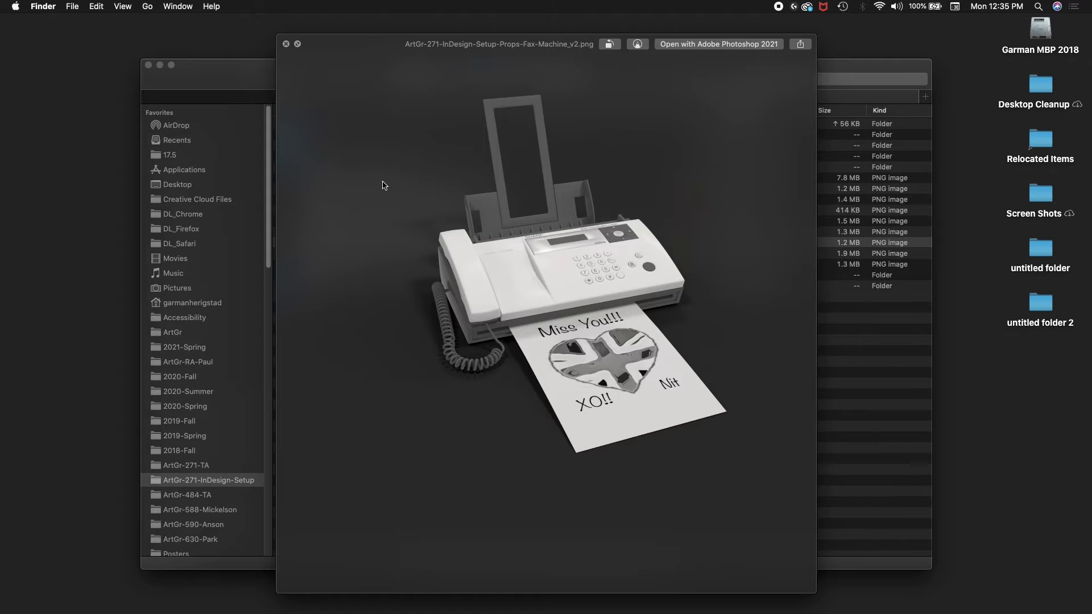
key("Down")
key("Down")
key("Down")
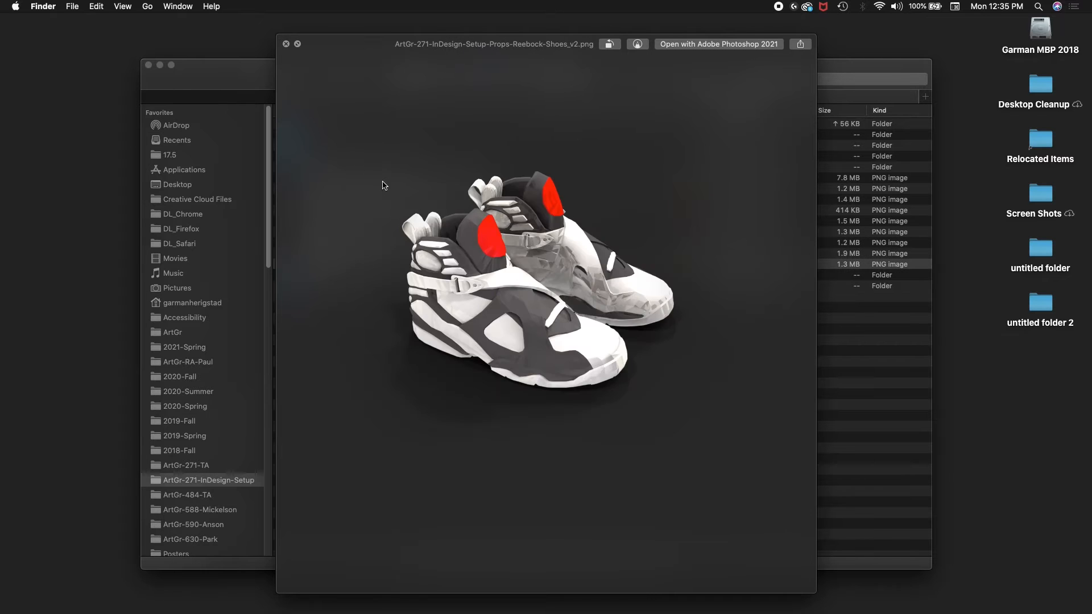
Preview the prop images in reverse order back to the cooker, and finish by previewing the Danish book bag
key("Up")
key("Down")
key("Up")
key("Up")
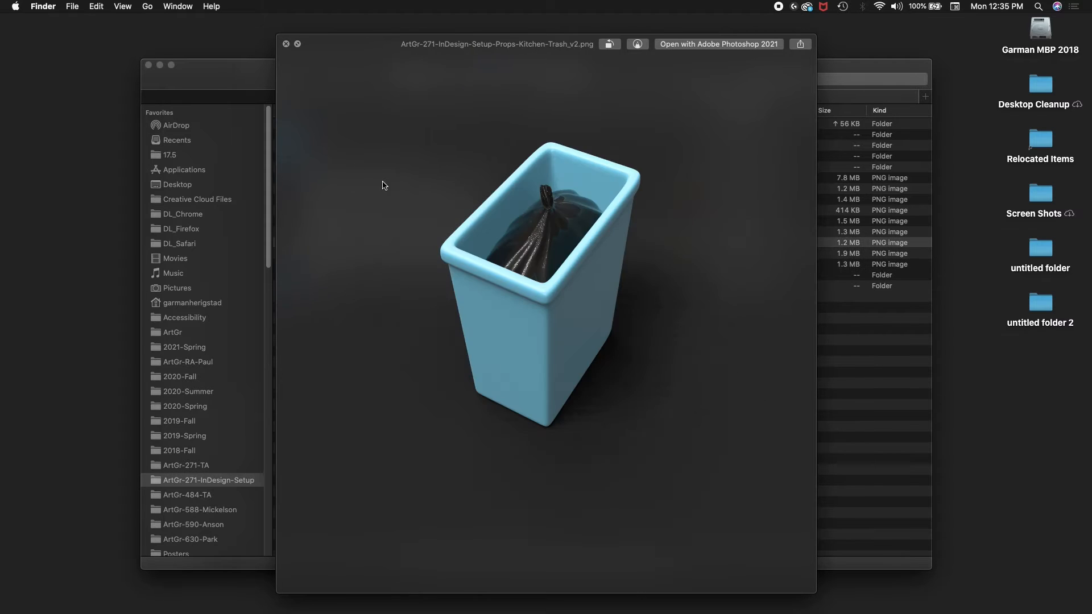
key("Up")
key("Up")
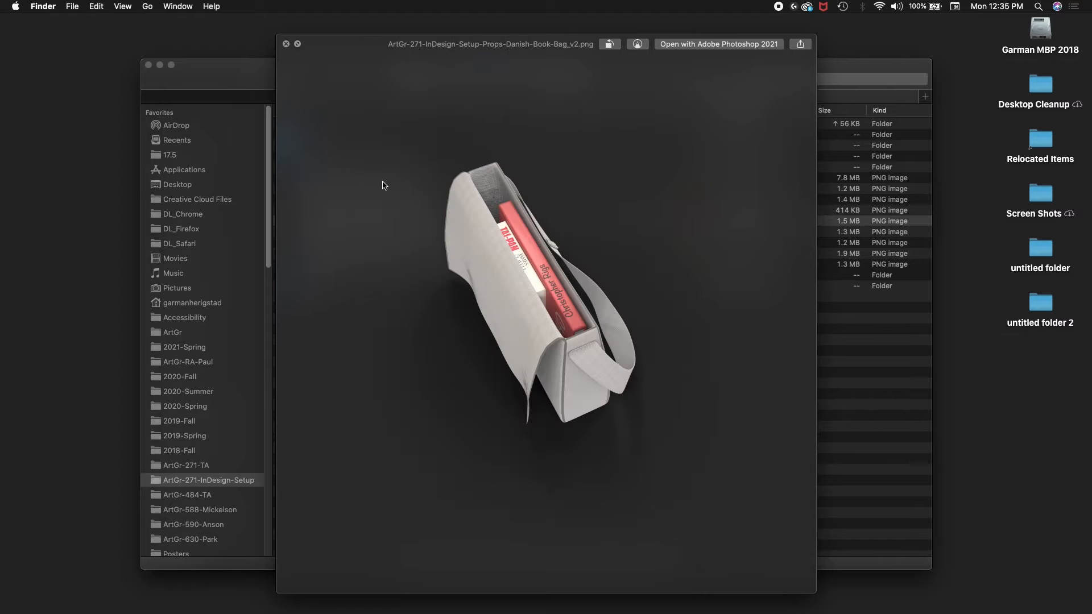
key("Up")
key("space")
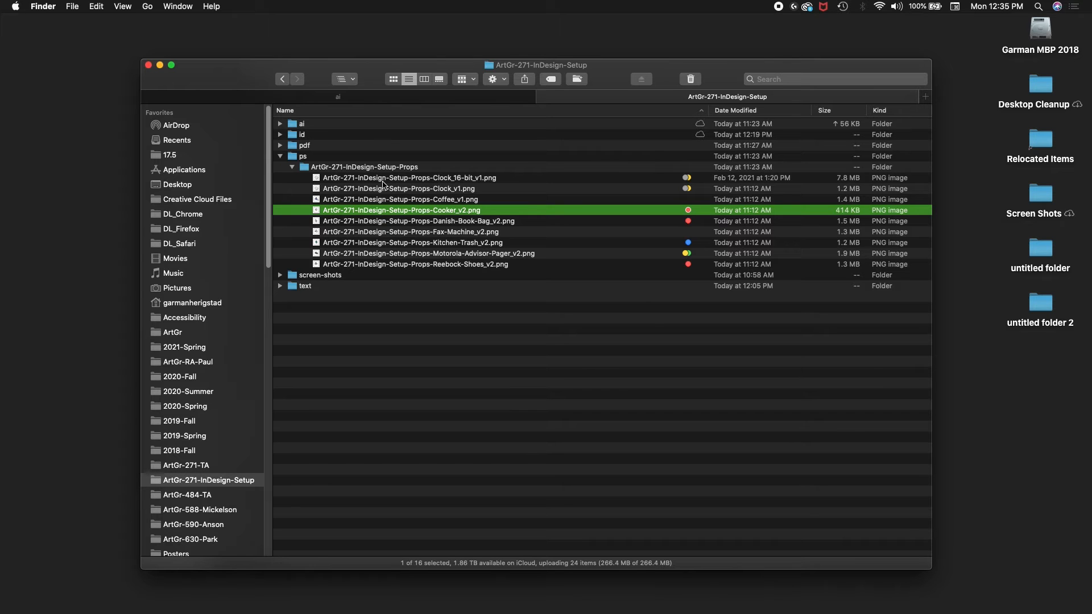
key("space")
key("Down")
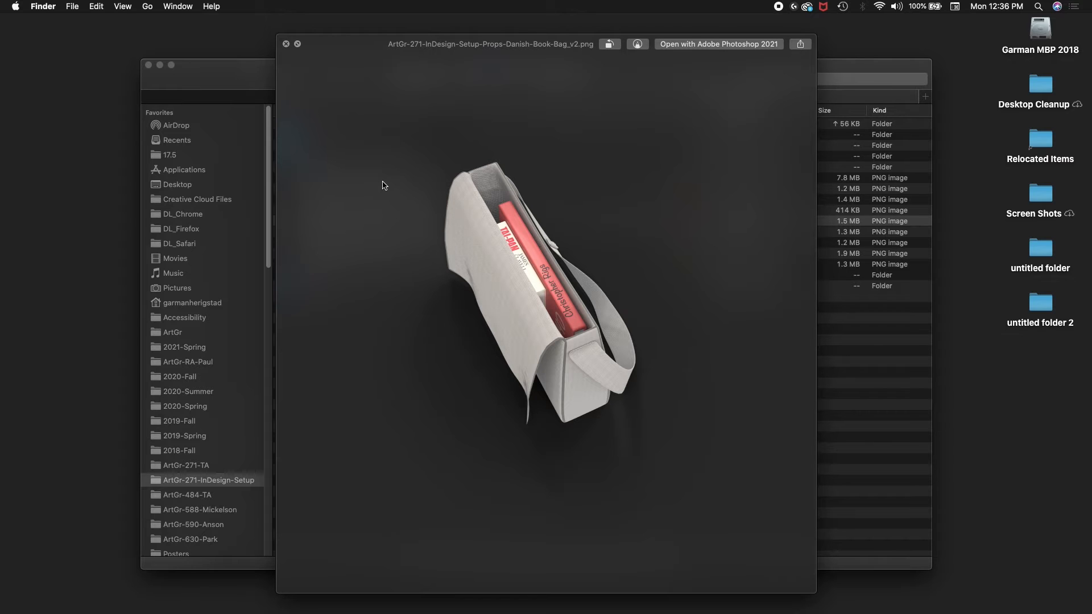
key("space")
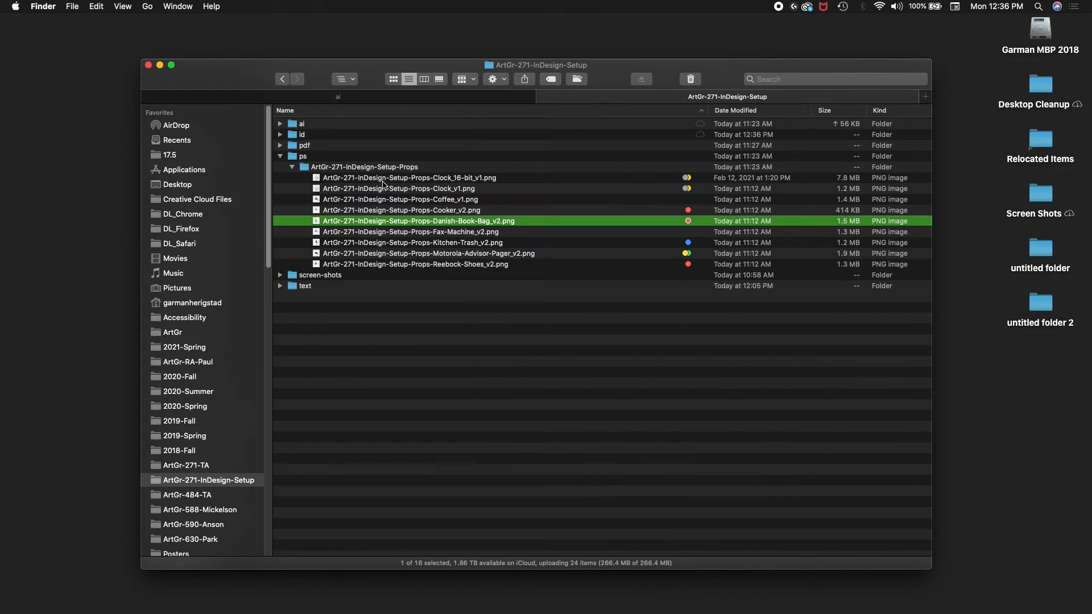
Open ArtGr-271-InDesign-Setup-Props-Motorola-Advisor-Pager_v2.png in Photoshop and enlarge its document window
left_click(426, 190)
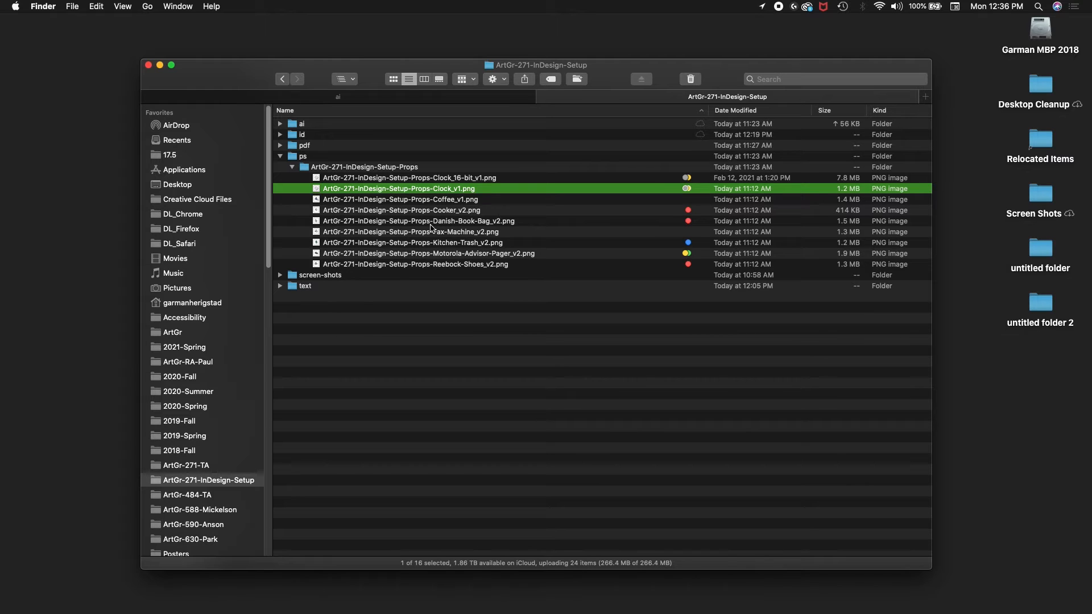
double_click(416, 255)
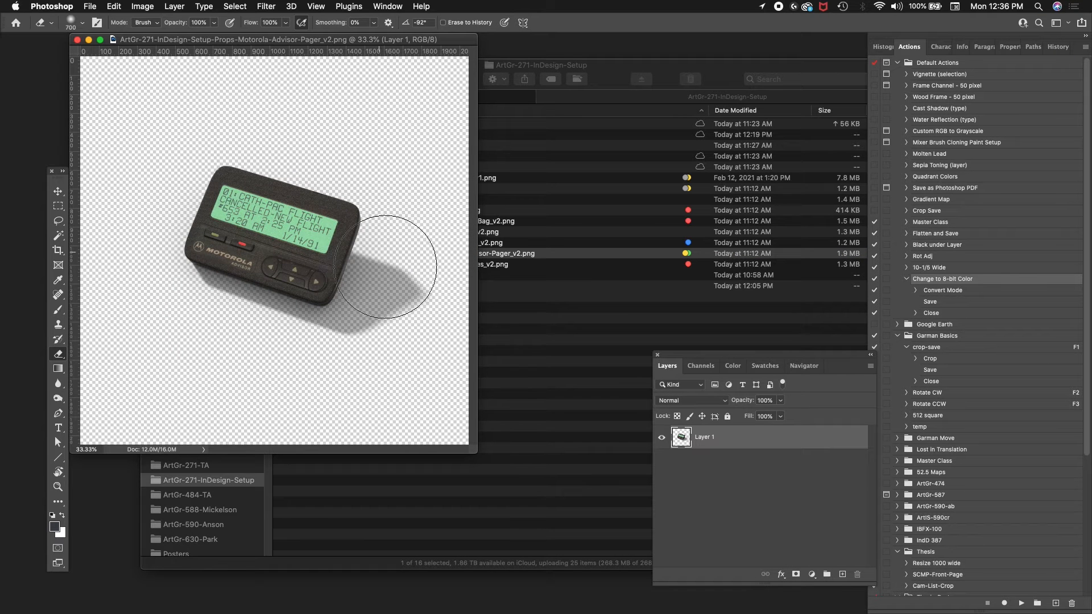
left_click_drag(476, 453, 632, 536)
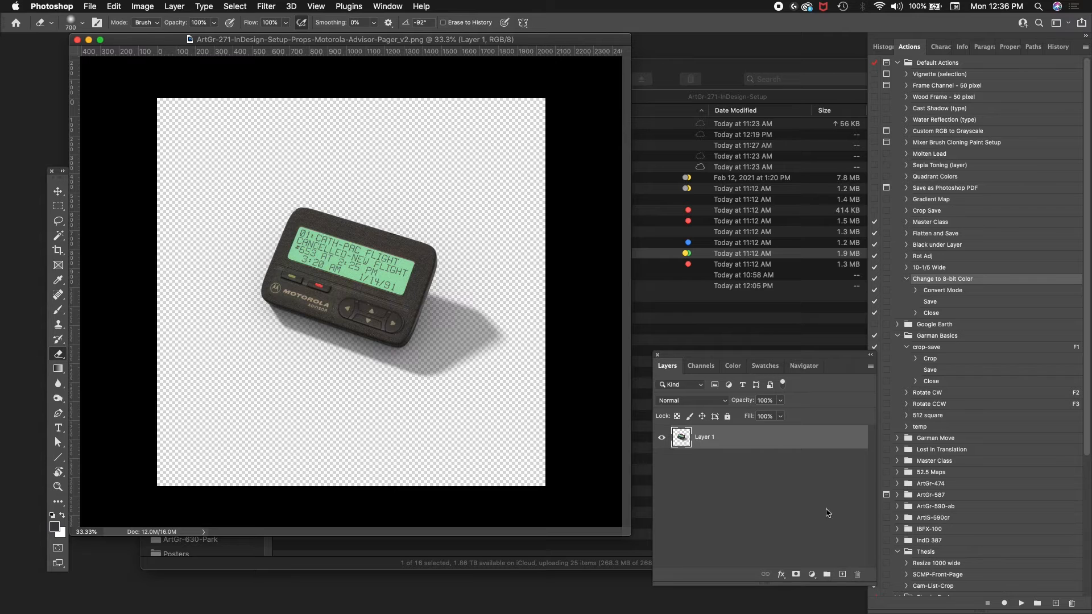
Add a new layer, fill it with white and place it beneath the pager layer
left_click(842, 575)
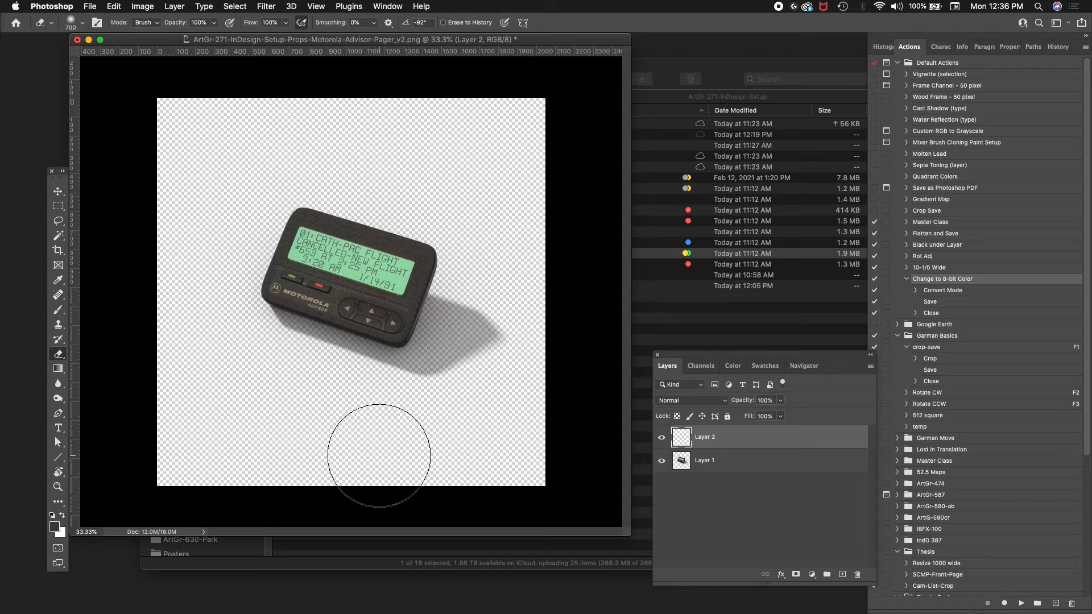
key("alt+BackSpace")
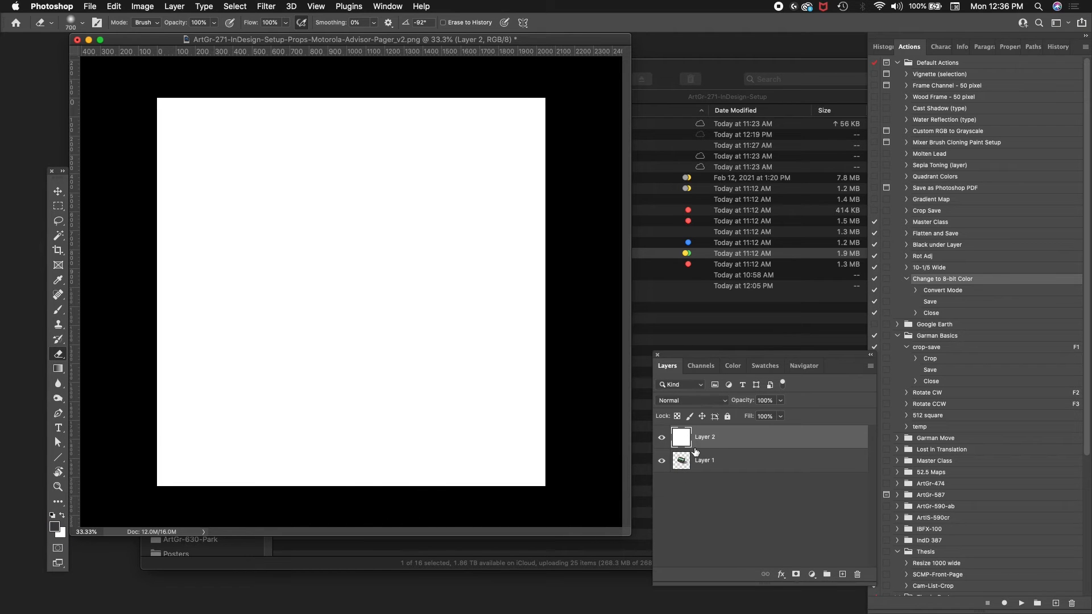
left_click_drag(695, 452, 743, 435)
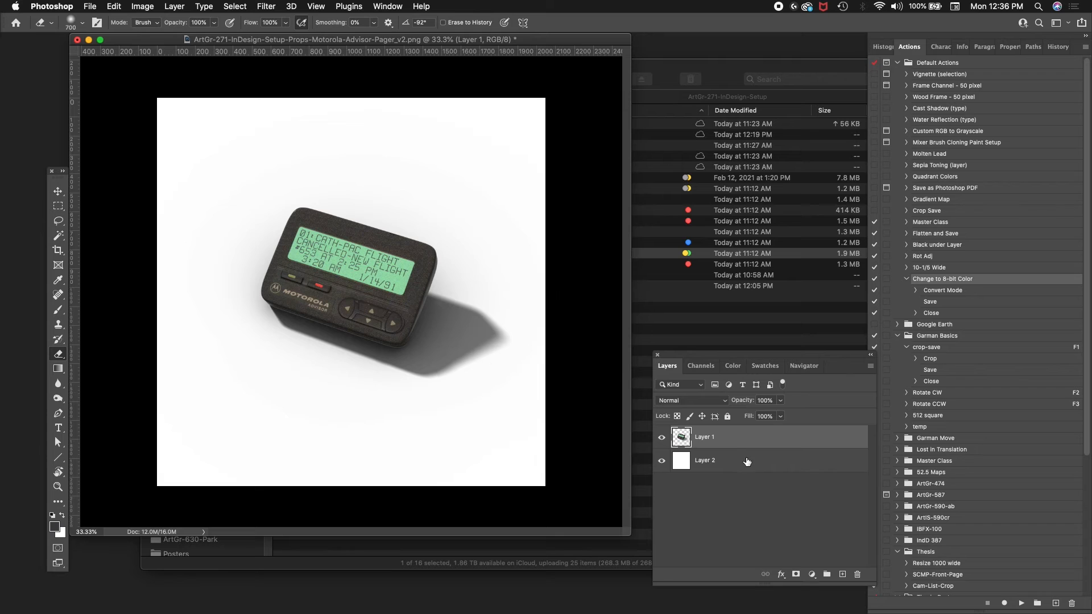
Colorize the white background layer with Hue/Saturation, using hue 189, saturation 40 and lightness -41
left_click(748, 464)
key("super+u")
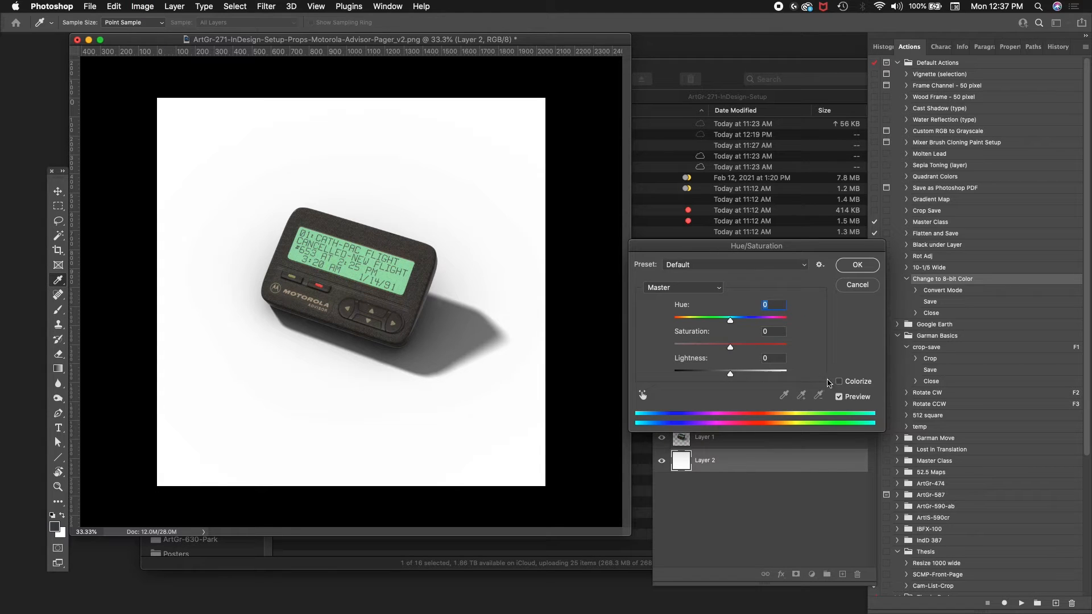
left_click(839, 381)
left_click_drag(713, 373, 718, 373)
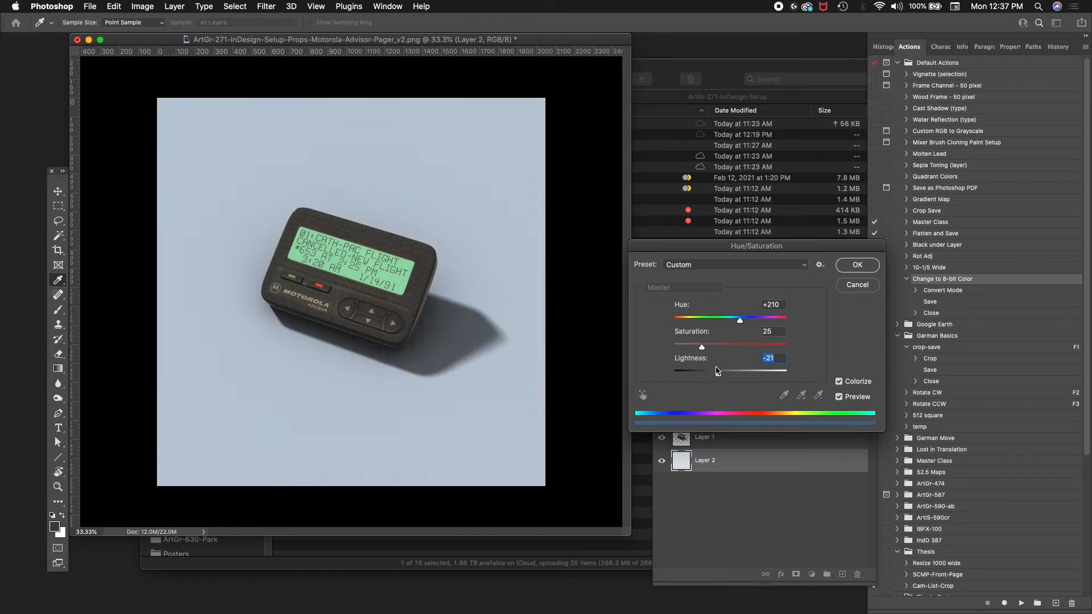
mouse_move(739, 319)
left_mouse_down()
mouse_move(711, 320)
mouse_move(755, 319)
left_mouse_up()
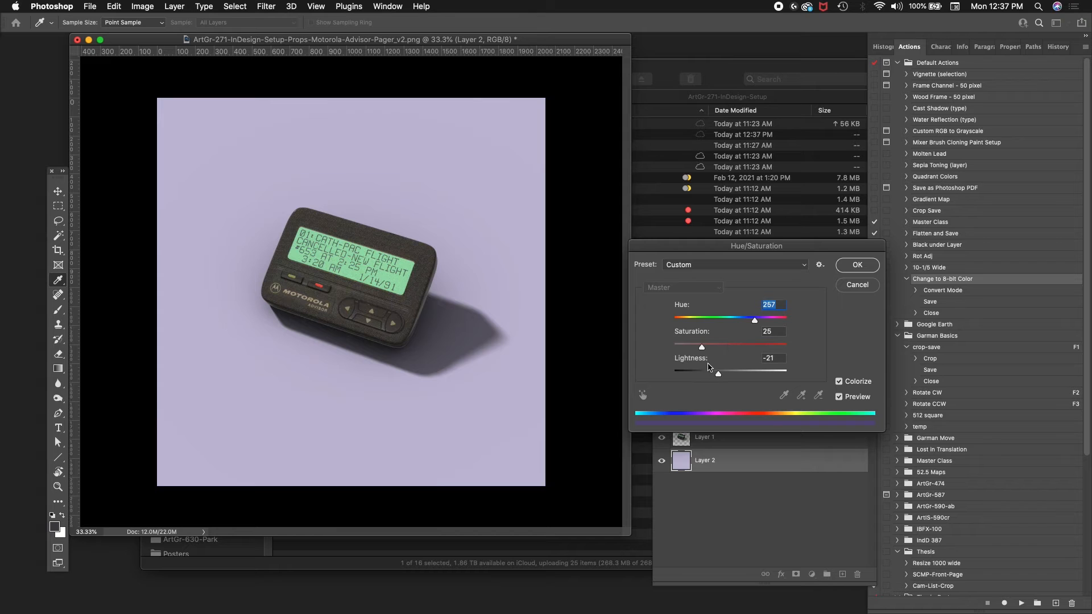
left_click_drag(702, 347, 707, 373)
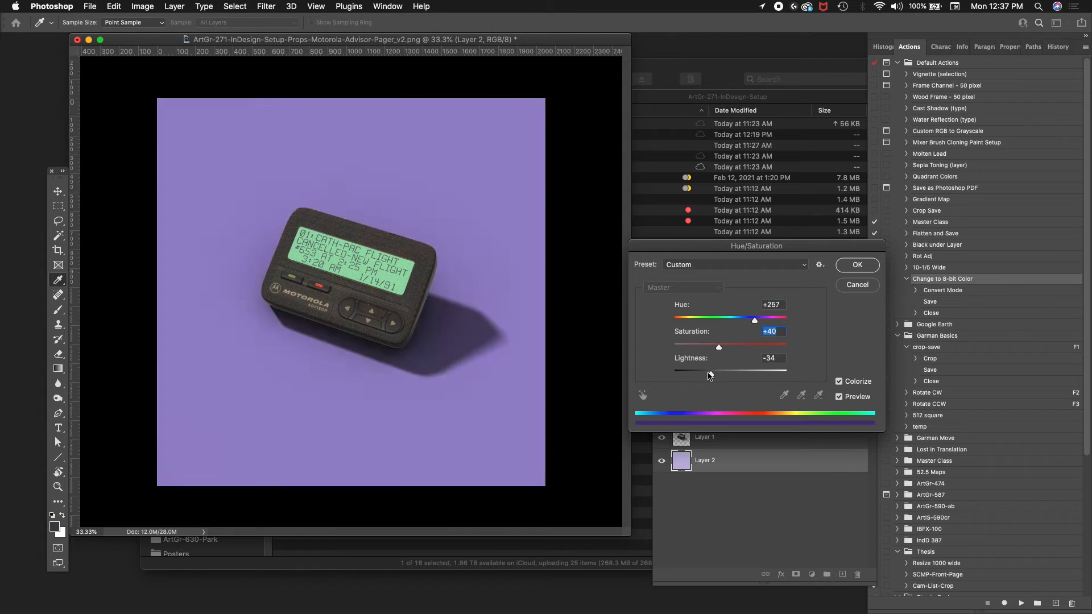
left_click_drag(755, 319, 731, 332)
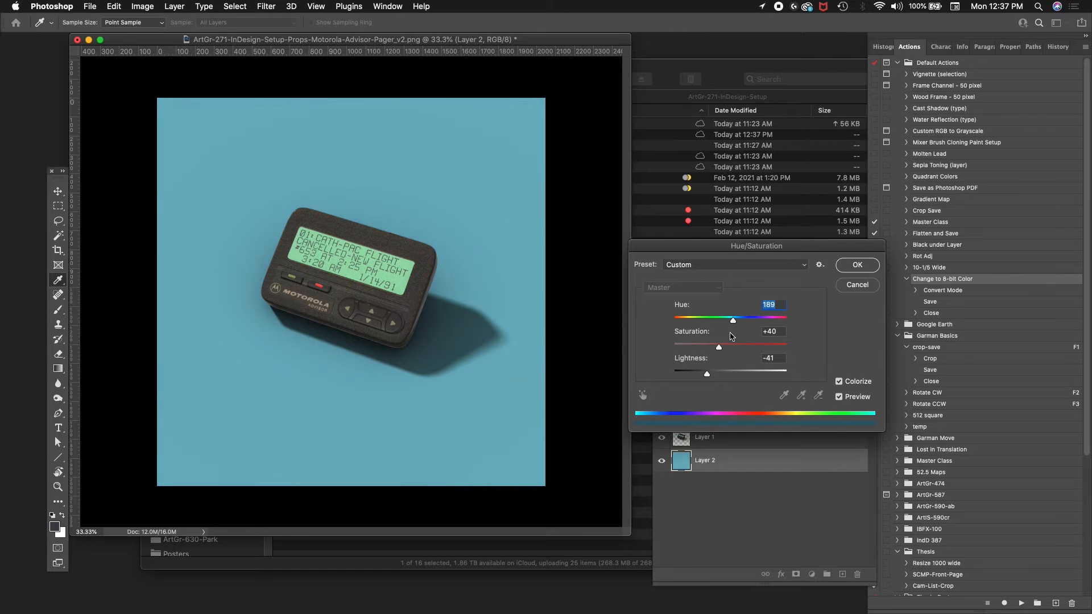
left_click(857, 265)
Hide the coloured background layer, close the pager image without saving, and switch back to Finder
key("e")
left_click(661, 461)
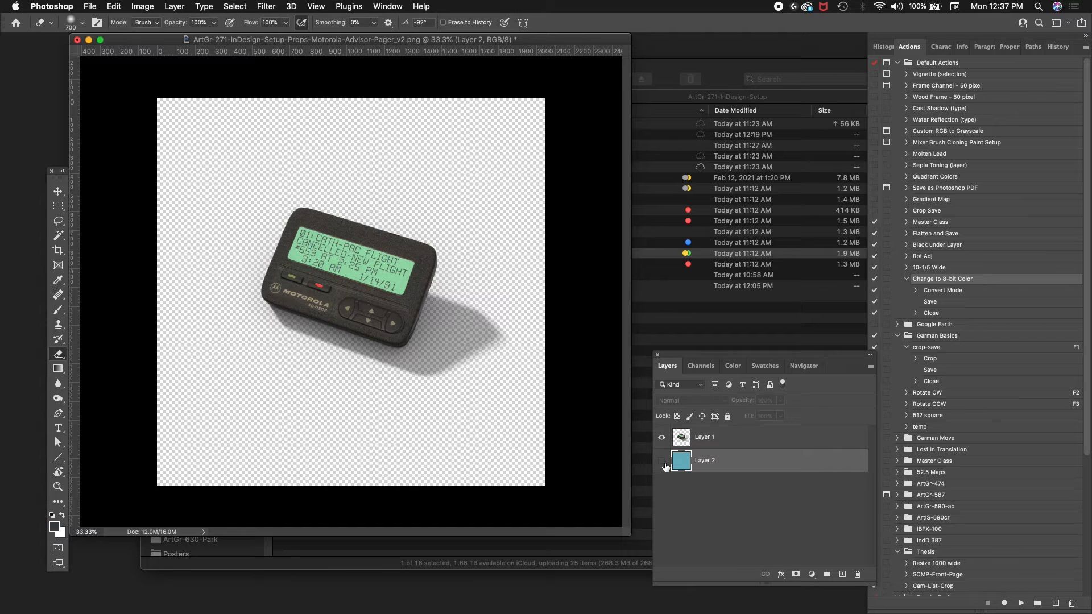
key("super+w")
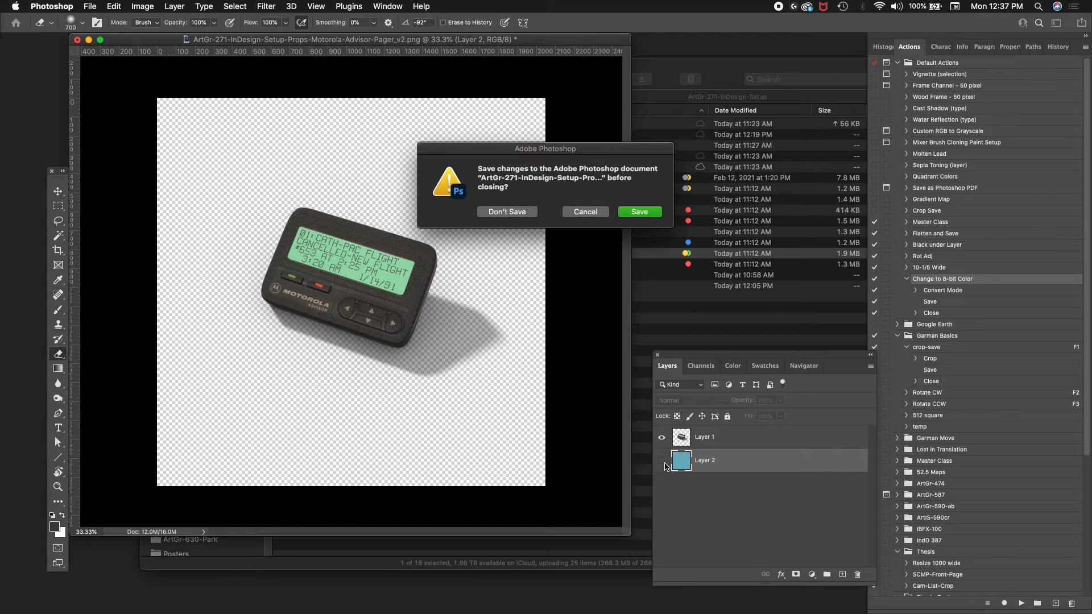
left_click(533, 215)
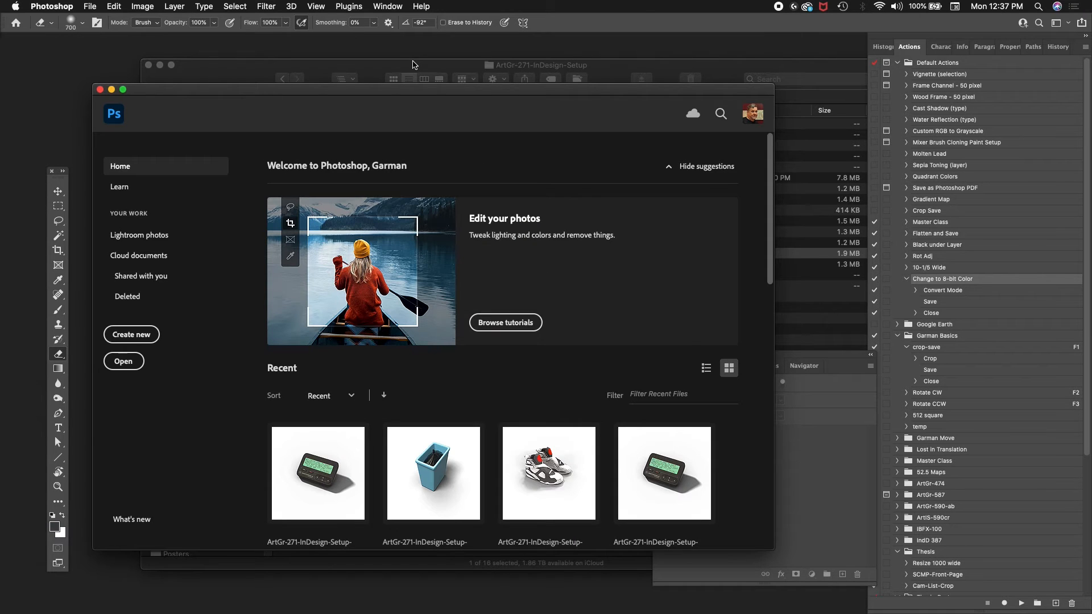
left_click(413, 69)
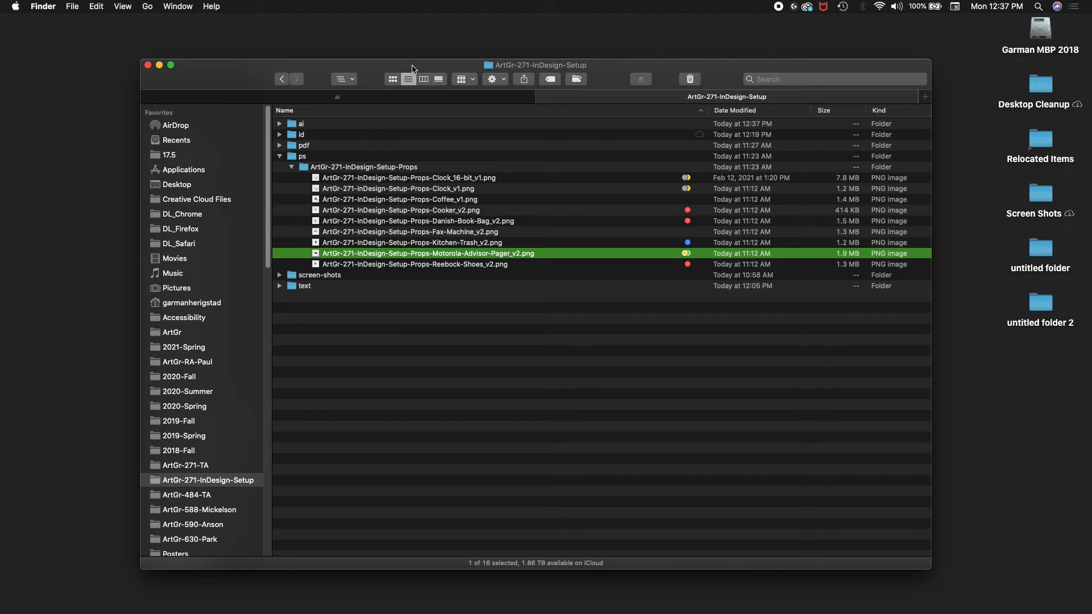
Open ArtGr-271-InDesign-Setup-Props-Clock_16-bit_v1.png in Adobe Illustrator 2021 and examine how the image is displayed
left_click(447, 188)
left_click(449, 179)
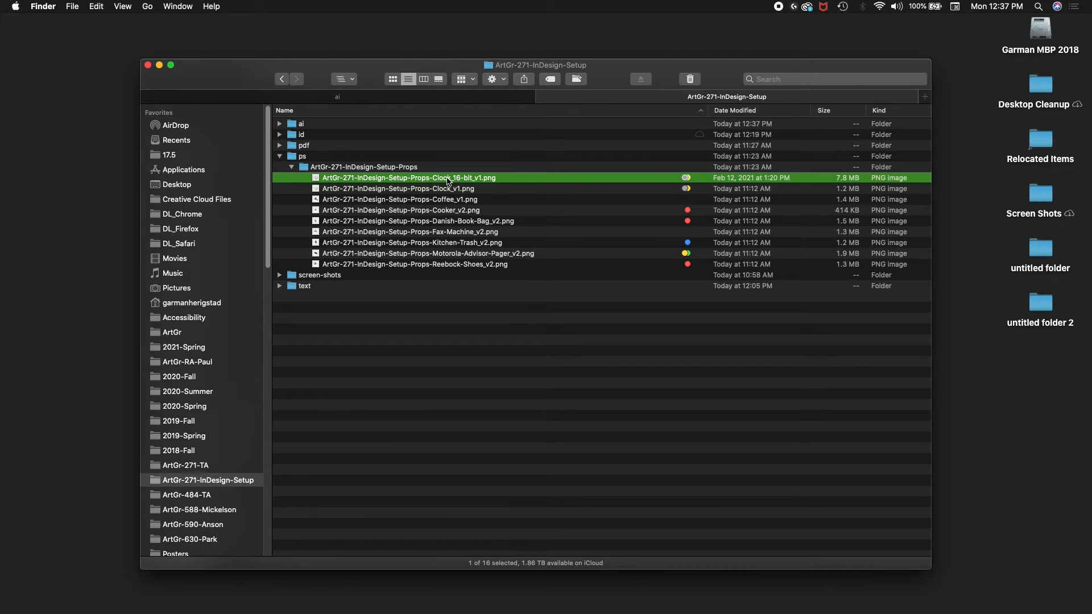
right_click(448, 180)
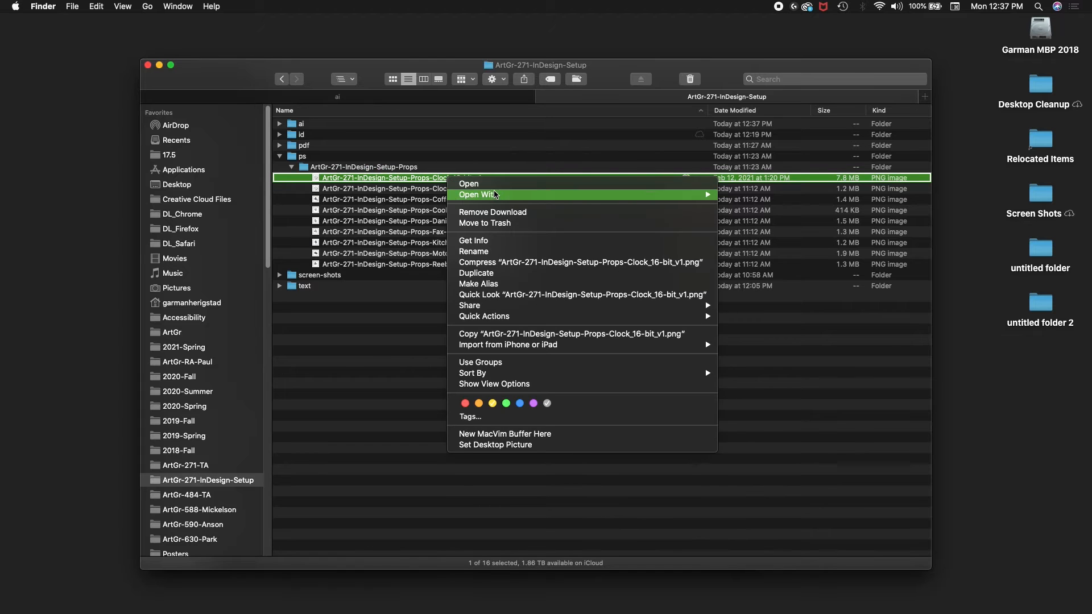
mouse_move(683, 200)
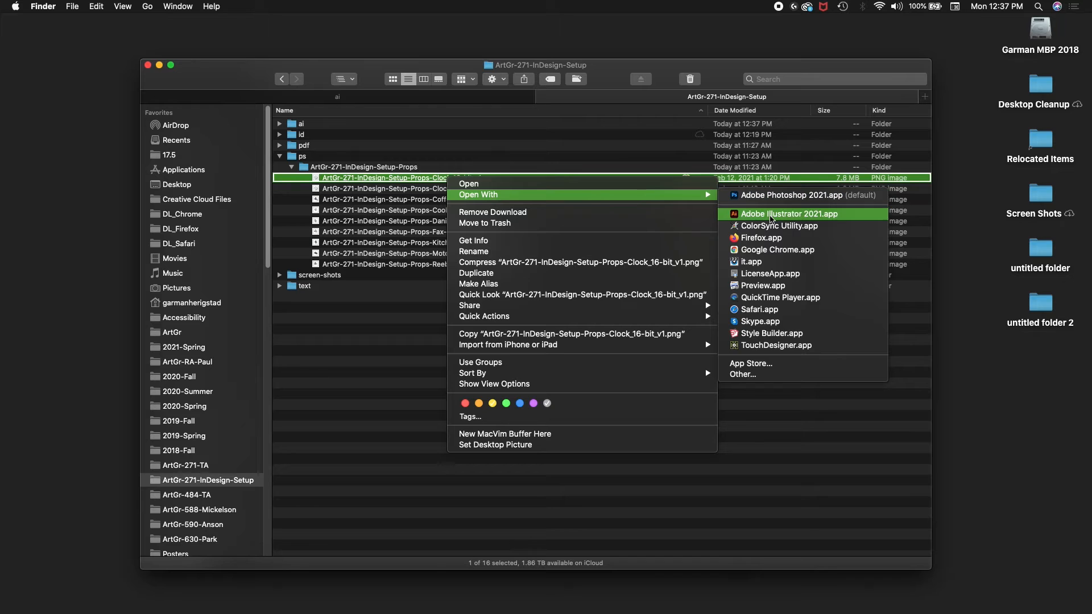
left_click(772, 219)
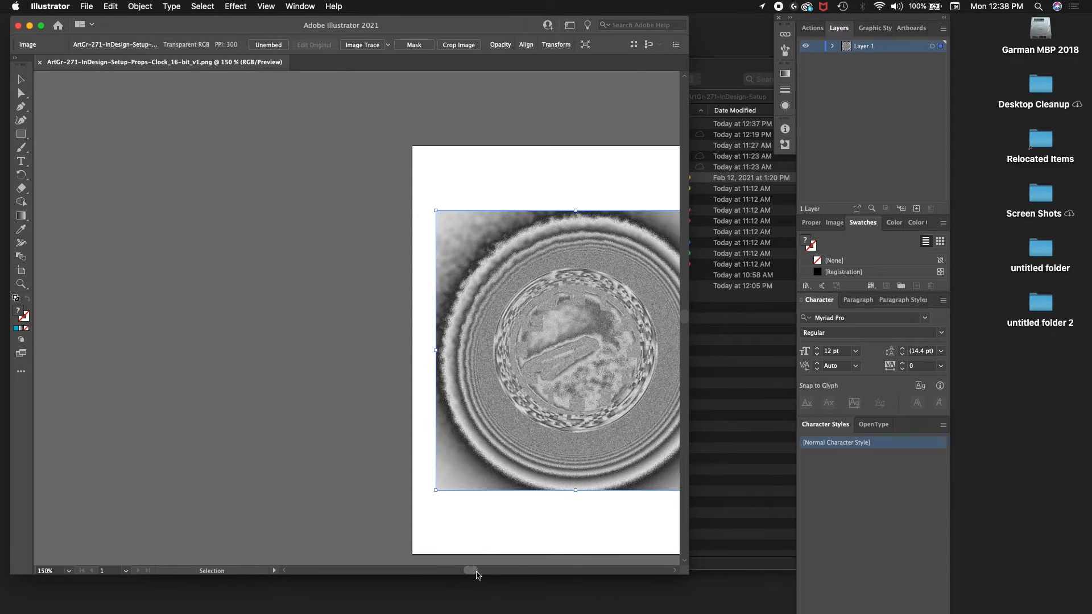
left_click_drag(476, 575, 487, 575)
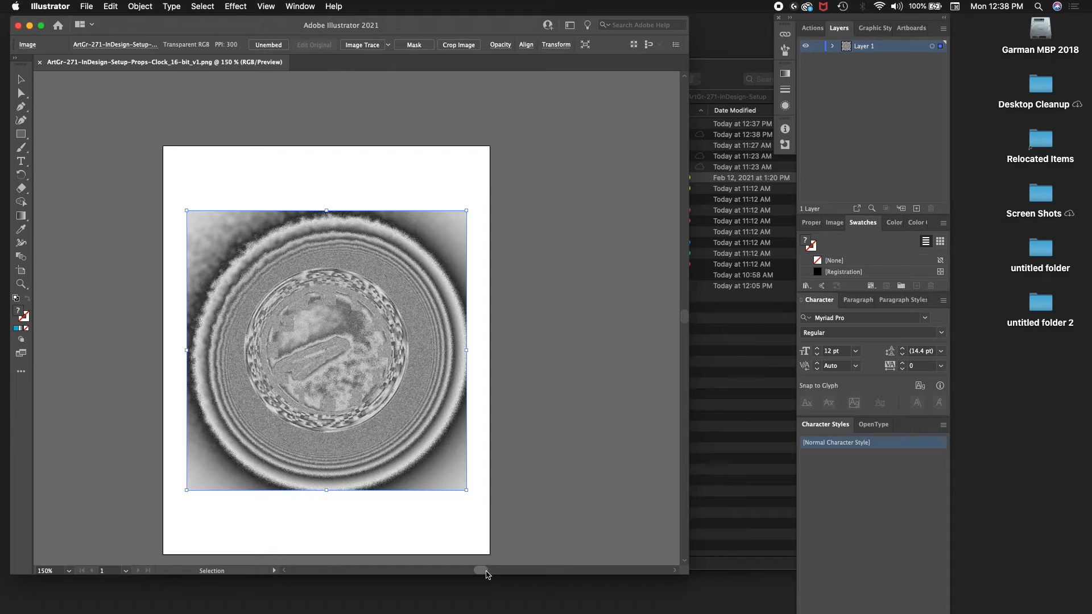
Close the clock image in Illustrator and return to the ArtGr-271-InDesign-Setup folder in Finder
key("a")
key("super+w")
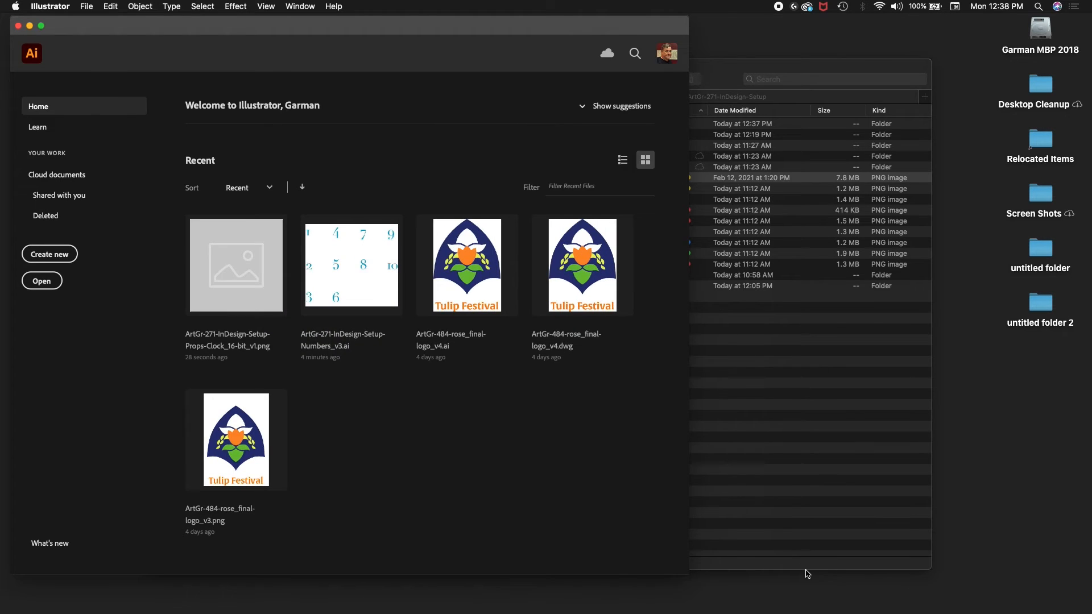
left_click(806, 570)
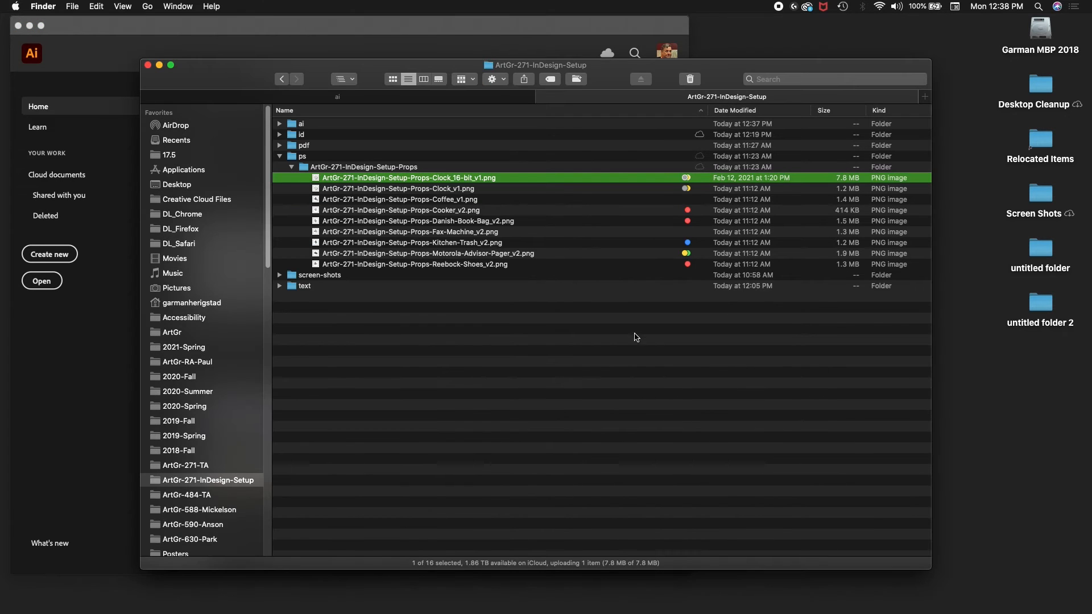
Open ArtGr-271-InDesign-Setup-Props-Clock_16-bit_v1.png in Adobe Photoshop 2021 and enlarge its document window to view the whole image
right_click(471, 179)
mouse_move(568, 195)
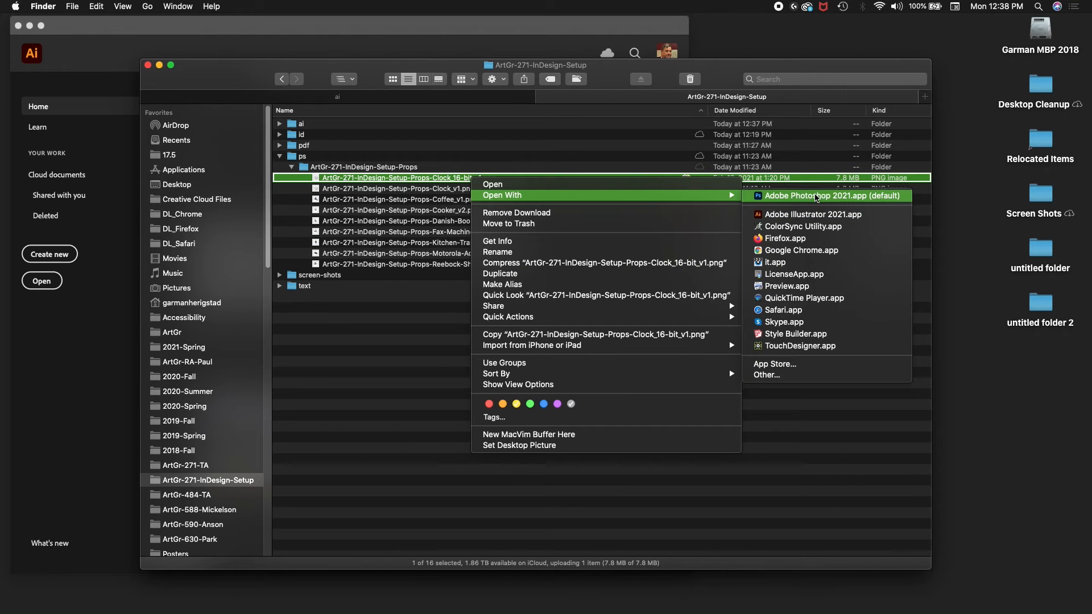
left_click(814, 196)
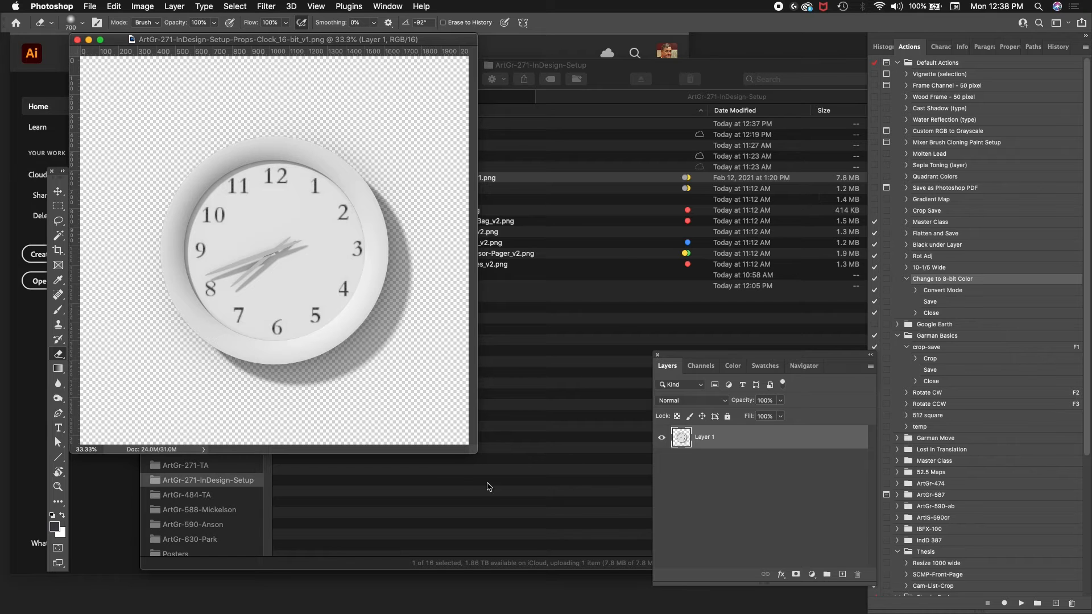
left_click_drag(476, 454, 587, 497)
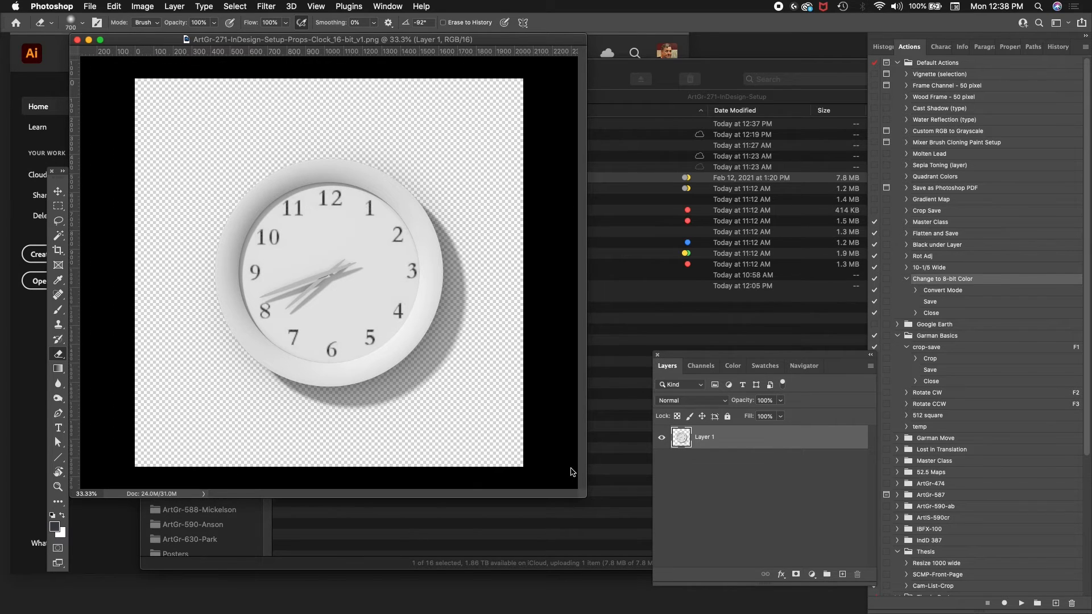
Convert the clock image to 8 Bits/Channel, close it without saving, and return to the Finder window
left_click(153, 13)
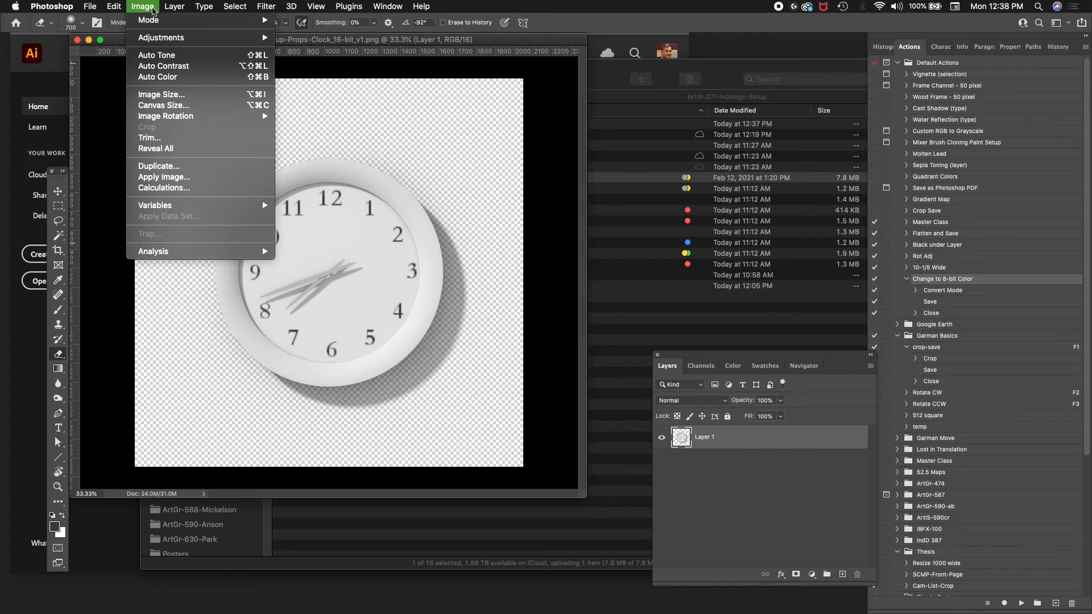
mouse_move(153, 20)
mouse_move(192, 22)
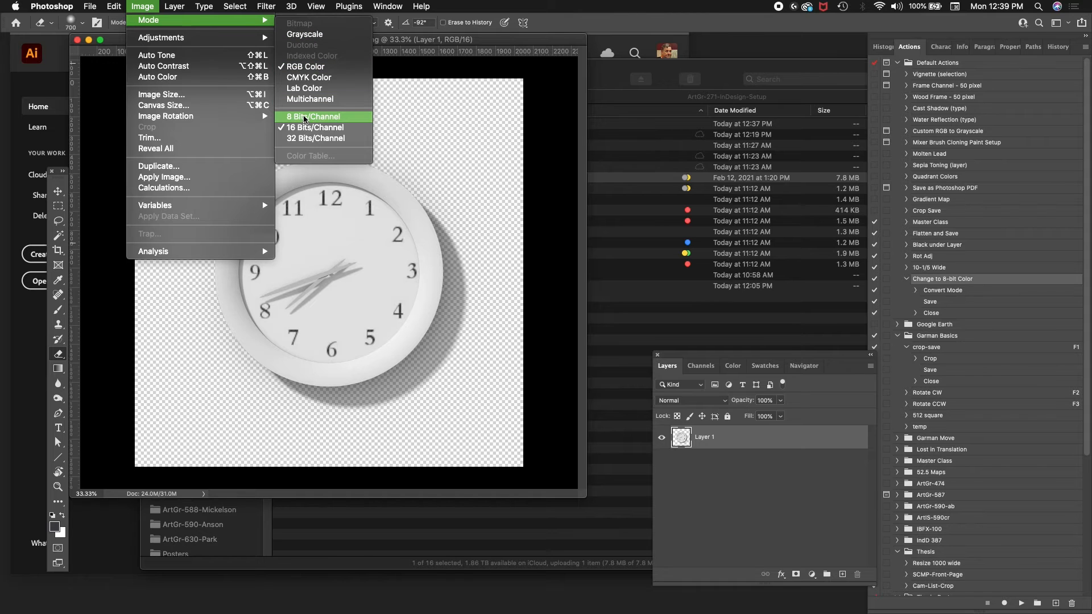
left_click(319, 119)
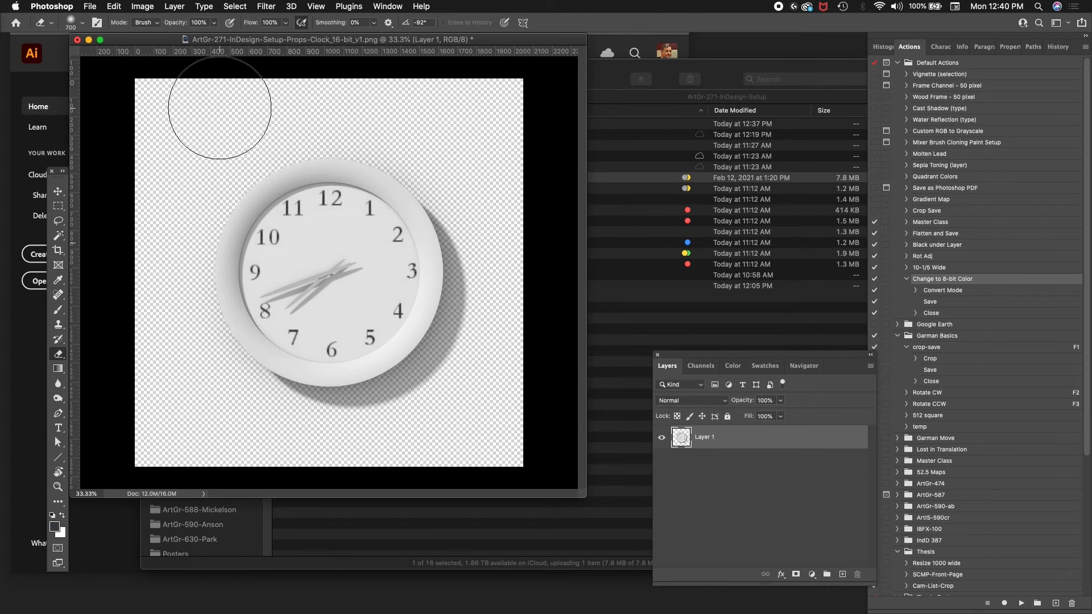
key("super+w")
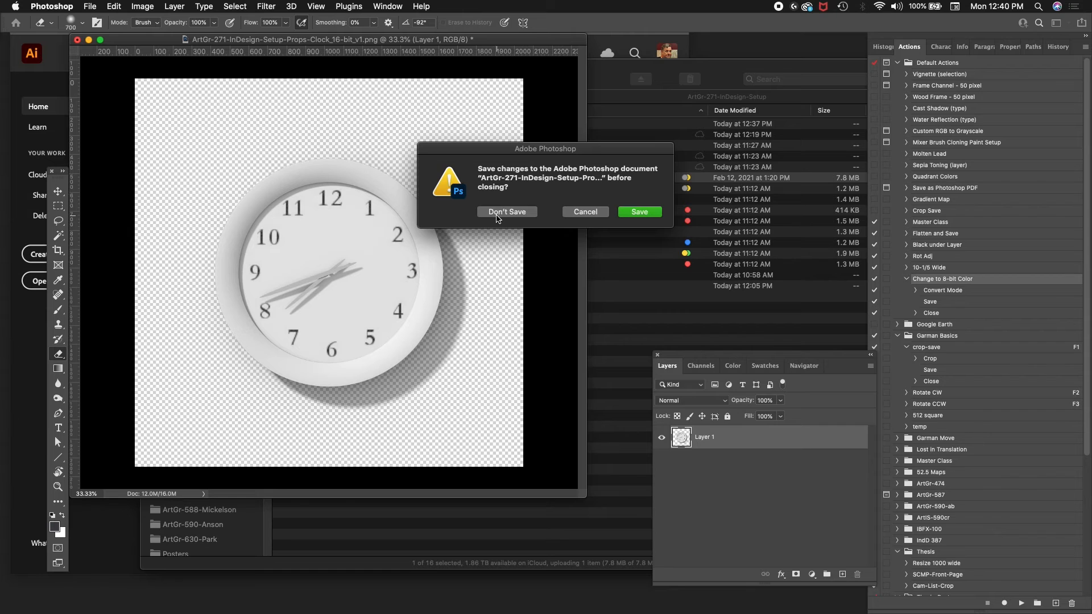
left_click(497, 212)
left_click(614, 67)
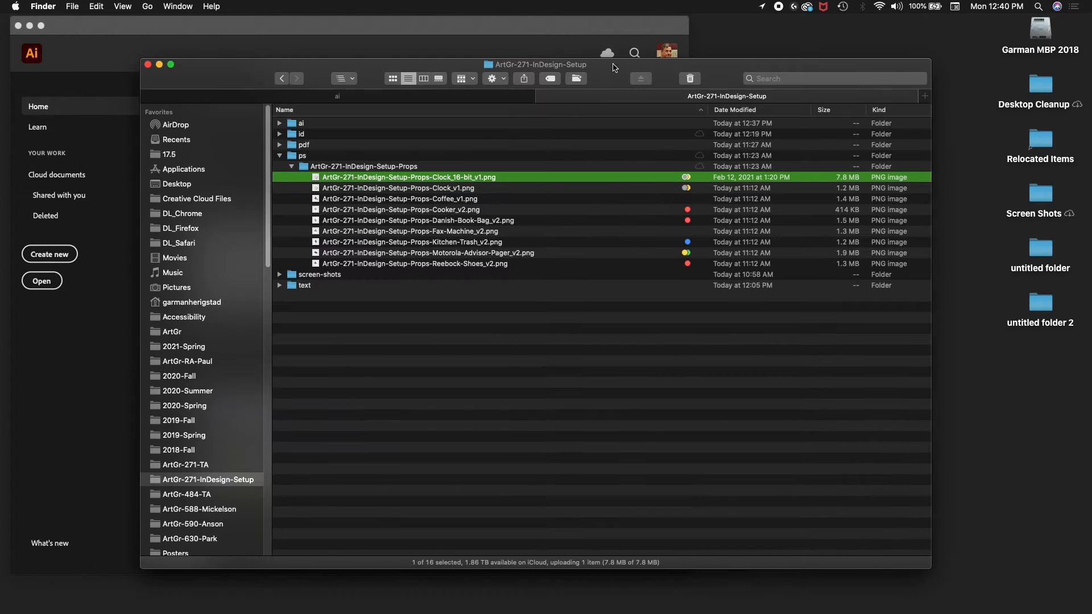
Open ArtGr-271-InDesign-Setup-Props-Clock_v1.png in Adobe Illustrator 2021 to examine its display, close it, and return to Finder
left_click(486, 188)
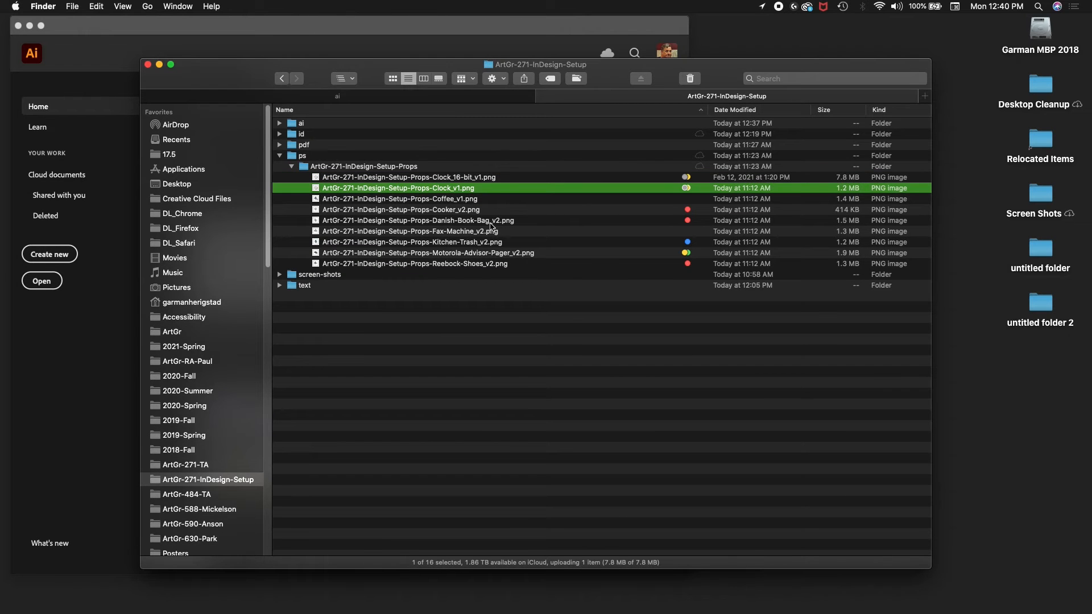
right_click(461, 188)
mouse_move(505, 203)
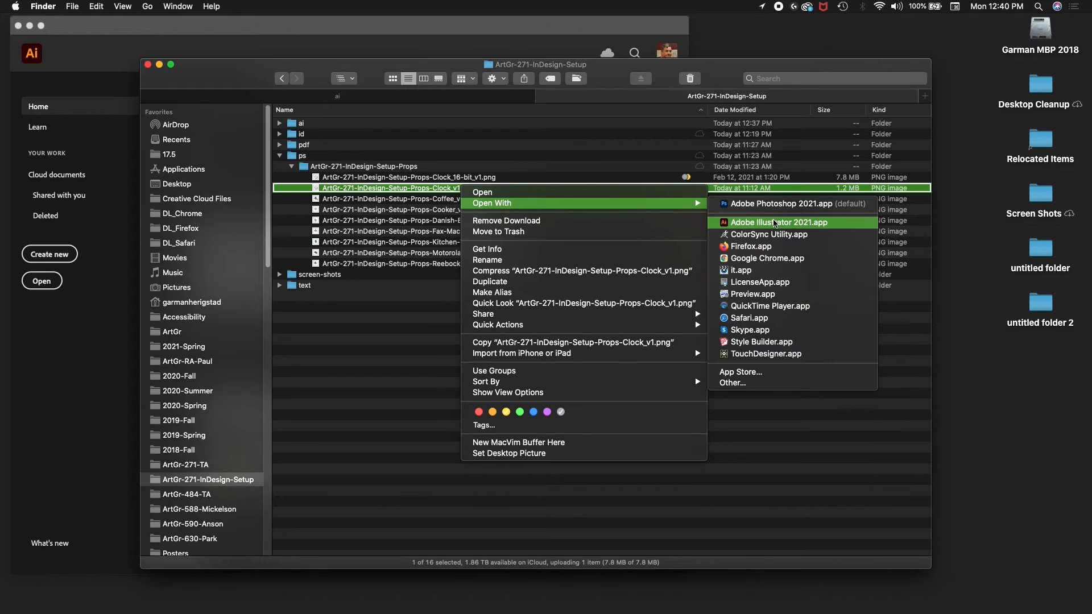
left_click(774, 223)
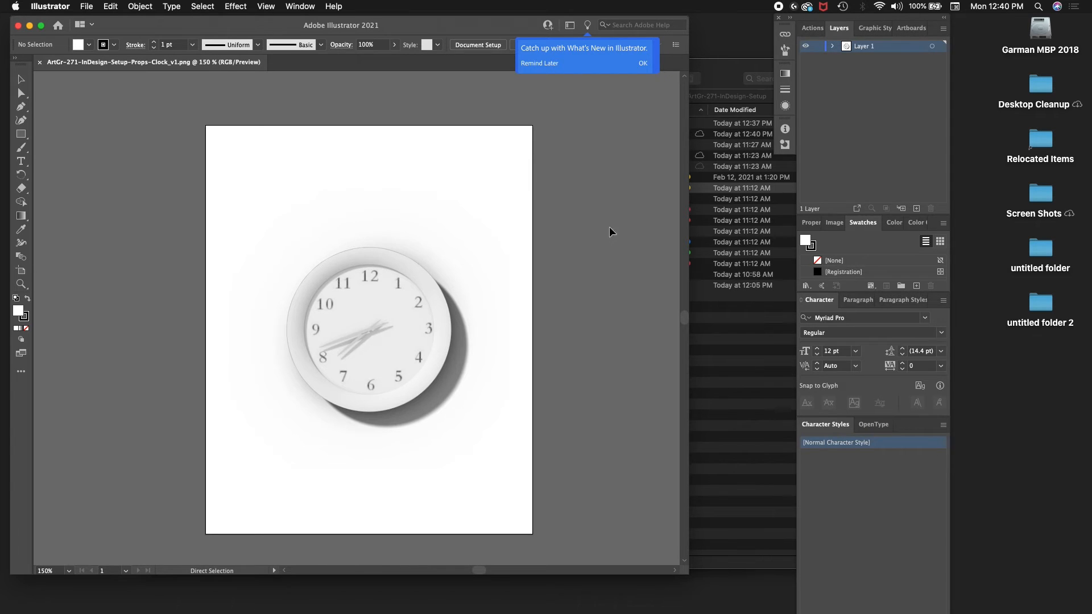
key("super+w")
key("super+Tab")
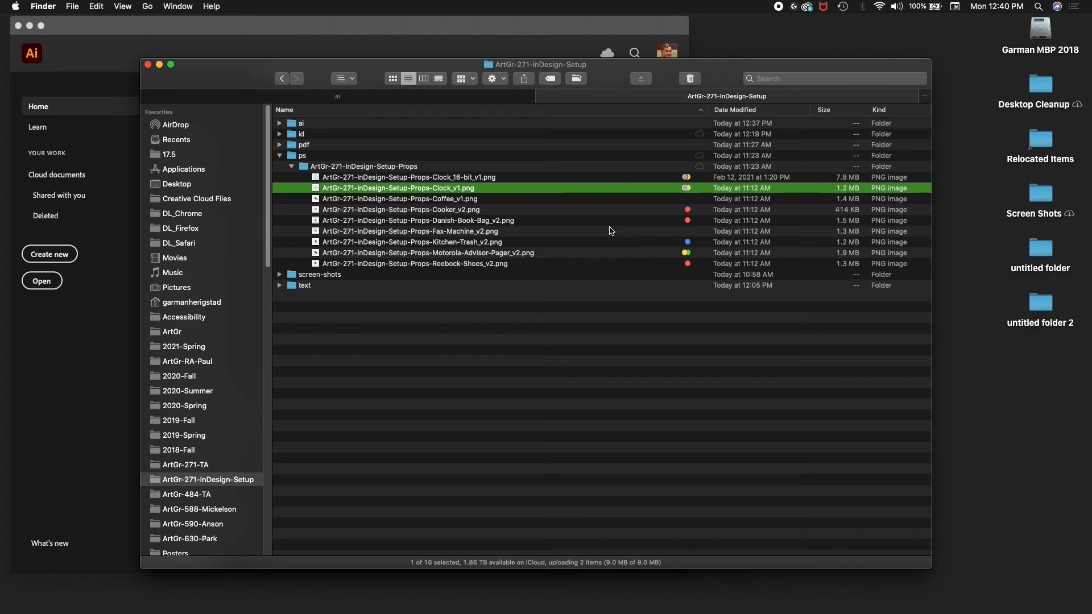
Open ArtGr-271-InDesign-Setup-Props-Motorola-Advisor-Pager_v2.png in Adobe Illustrator 2021 and view the pager at 200%
left_click(459, 244)
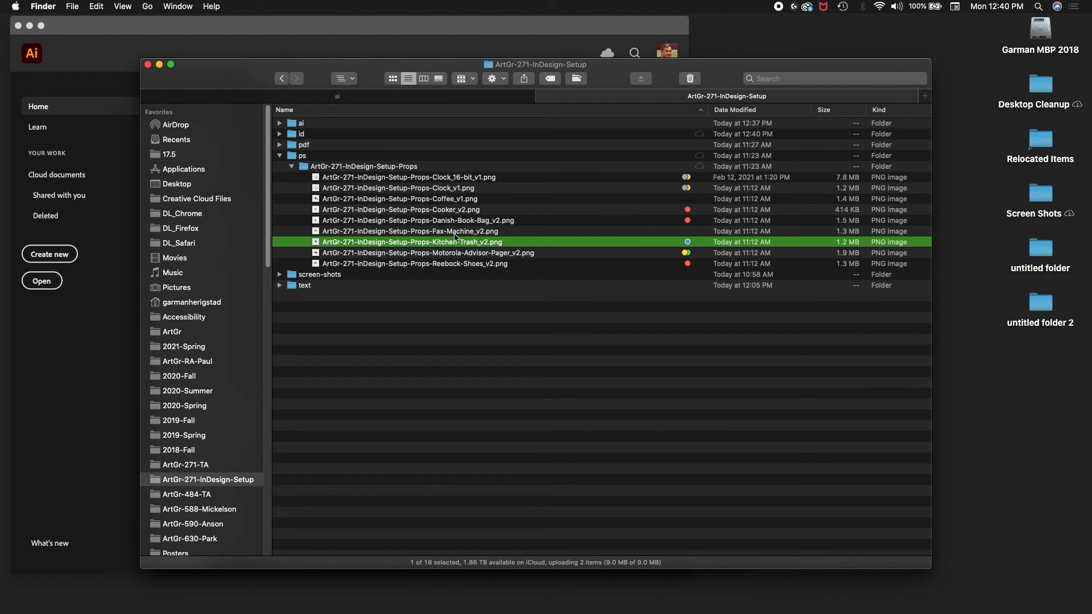
left_click(451, 254)
right_click(451, 254)
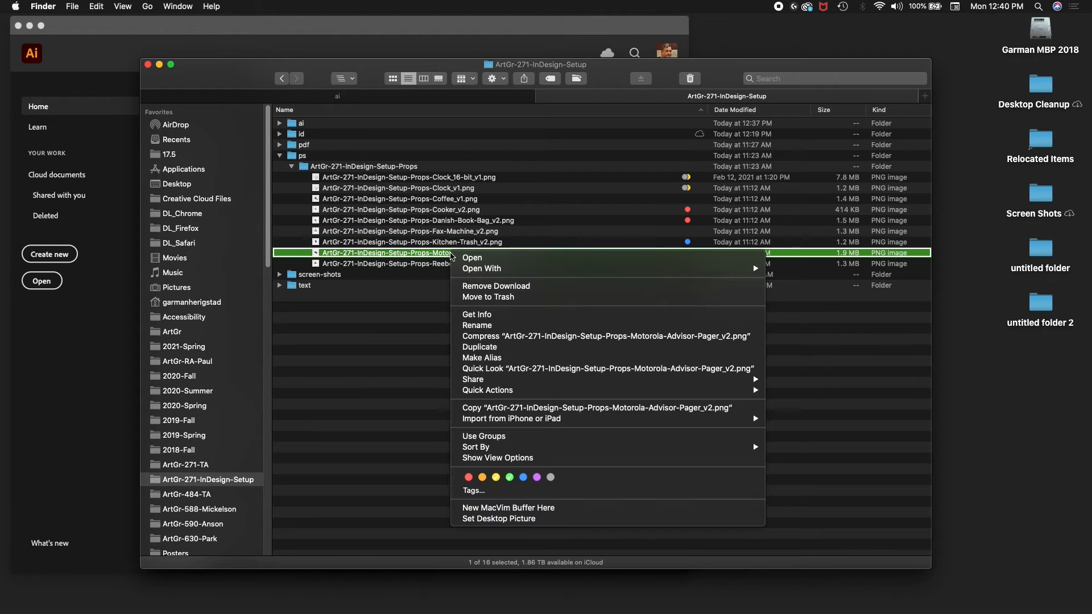
mouse_move(505, 272)
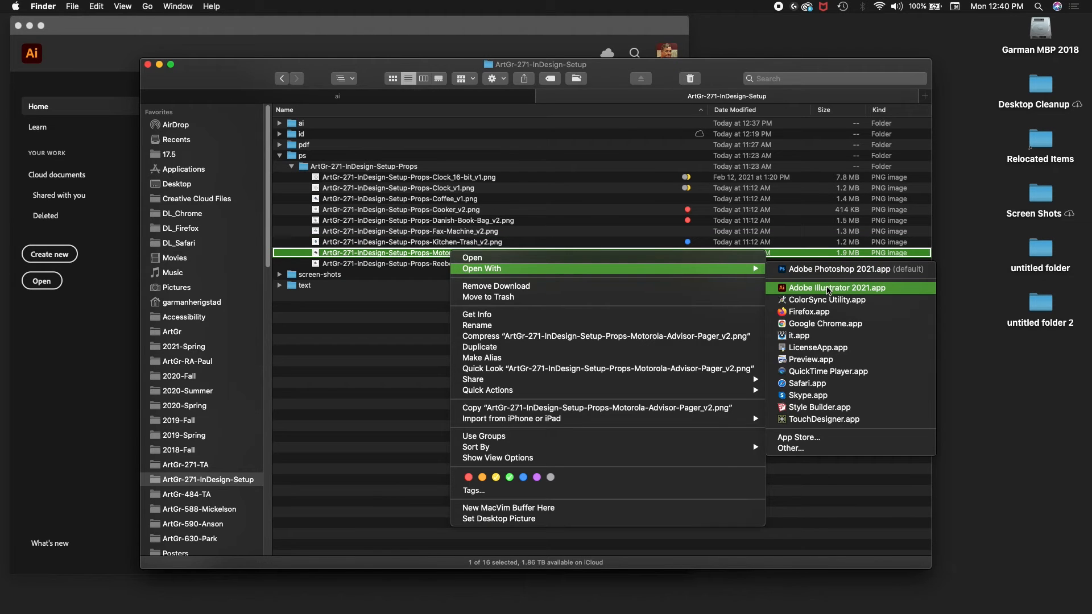
left_click(829, 289)
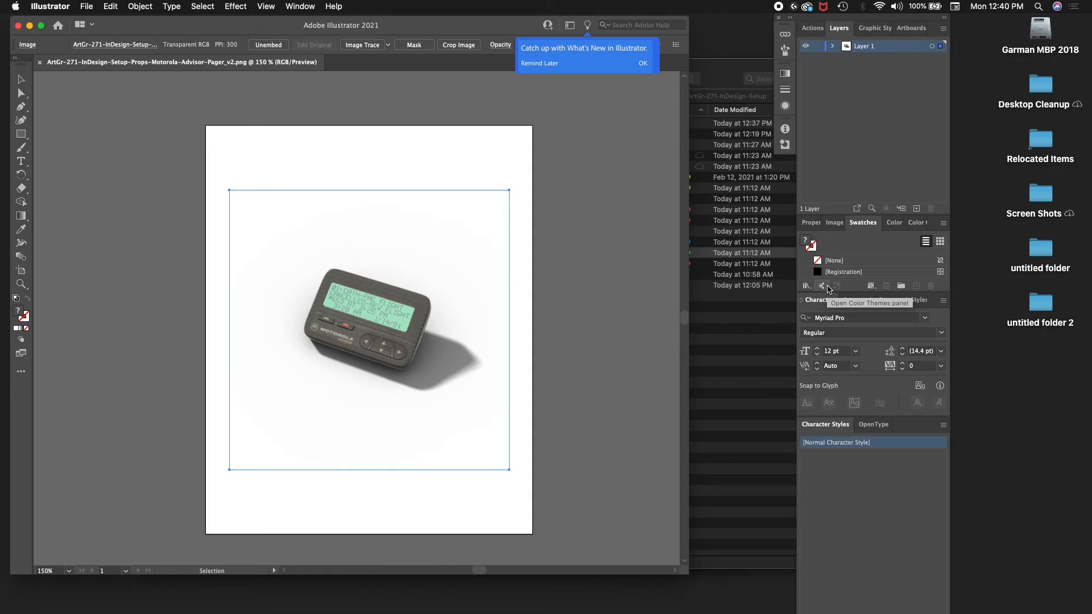
key("super+equal")
key("super+equal")
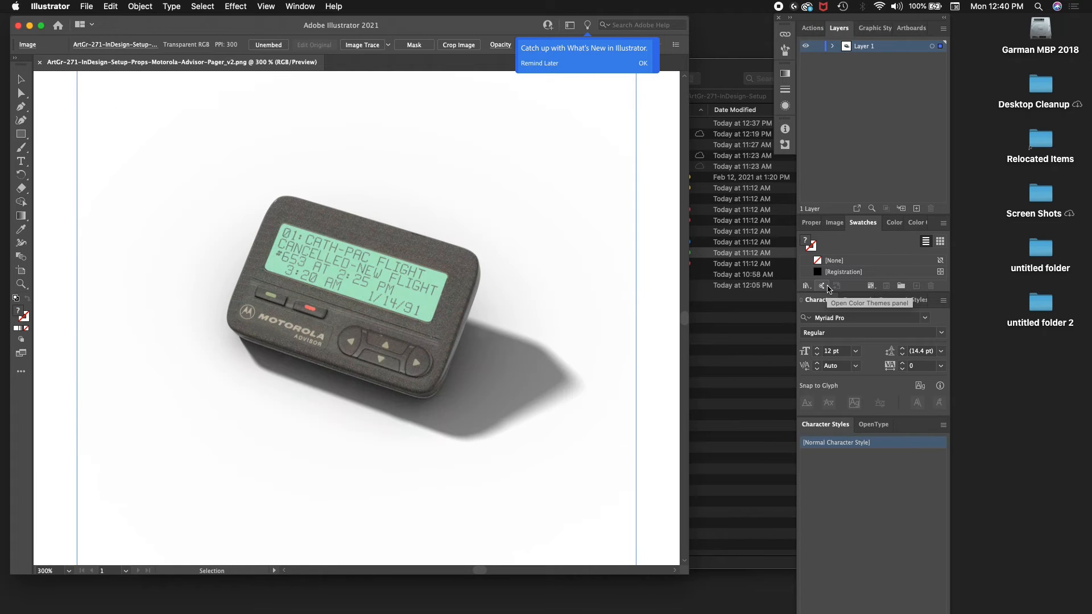
key("super+minus")
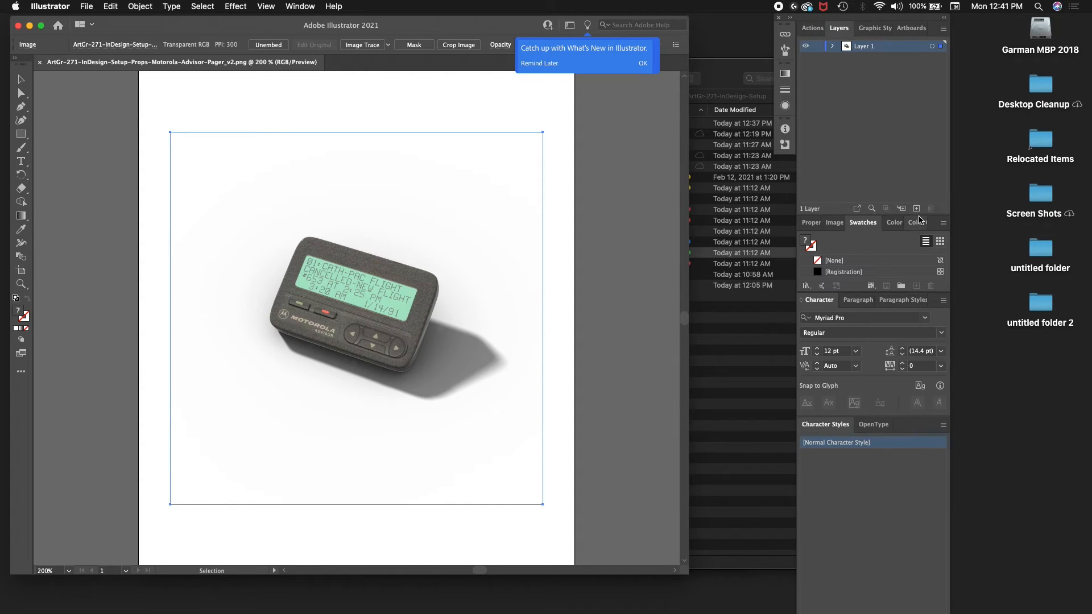
Add a new layer above the pager image's layer and name it Background Check
left_click(917, 209)
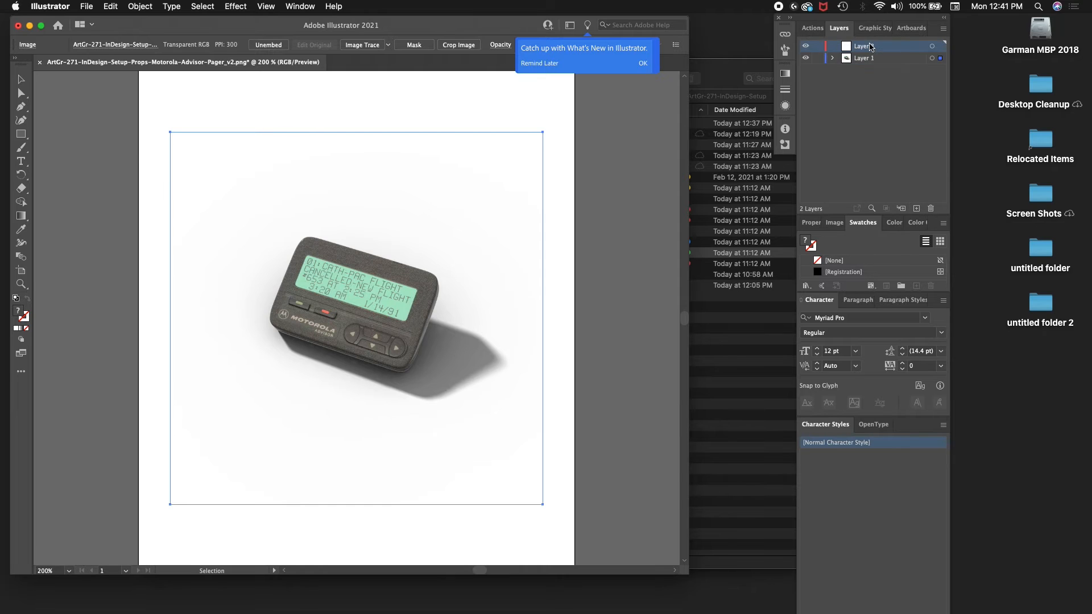
double_click(872, 47)
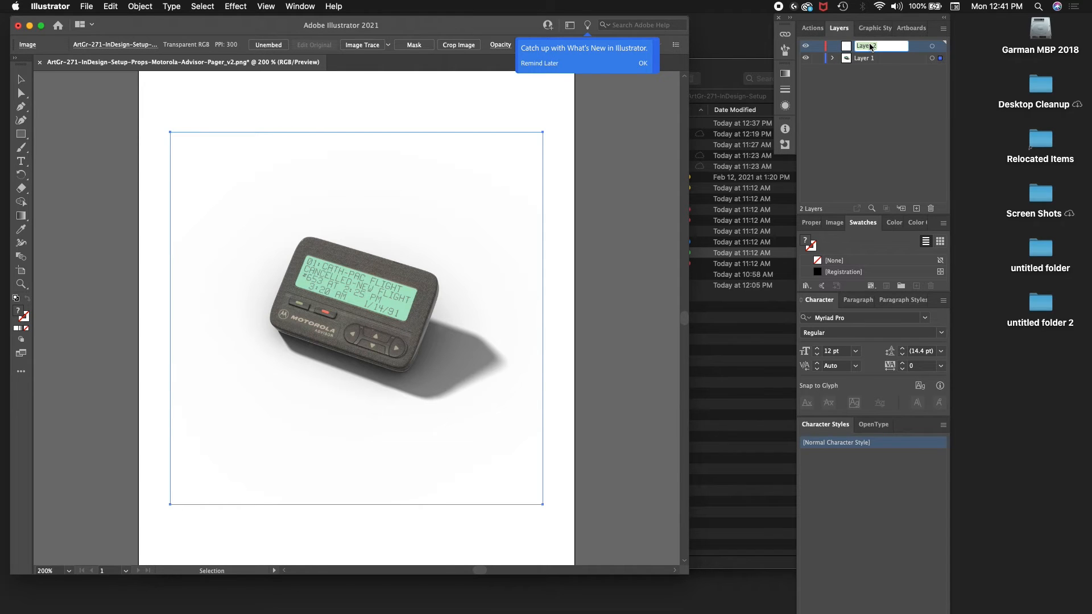
type("Bac")
type("kground")
type(" Check")
key("Return")
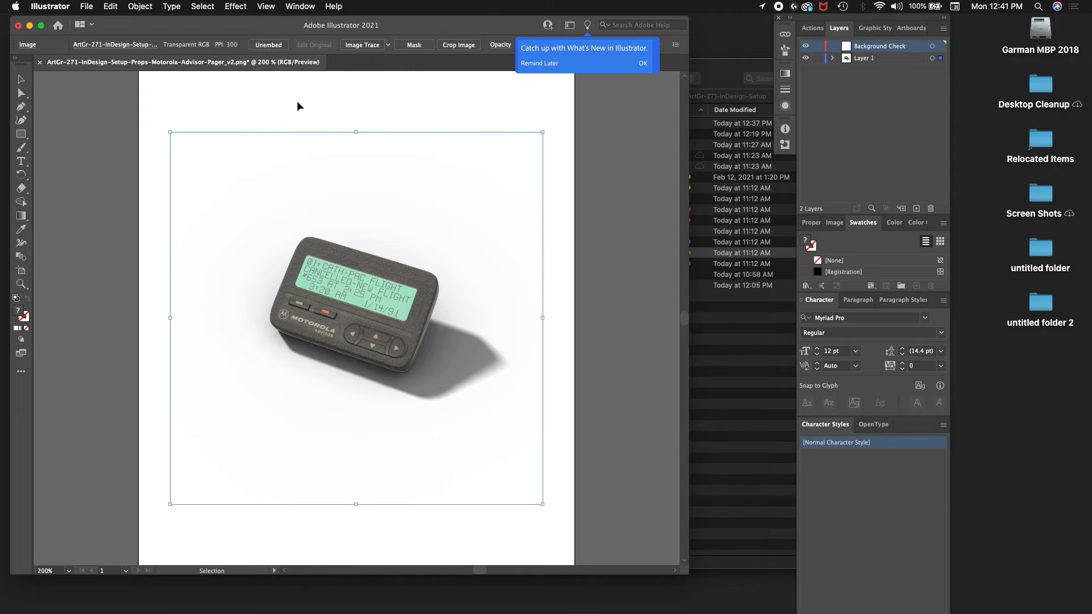
Draw a large rectangle covering the pager on the Background Check layer and fill it with bright red
left_click(21, 134)
left_click_drag(156, 165, 566, 515)
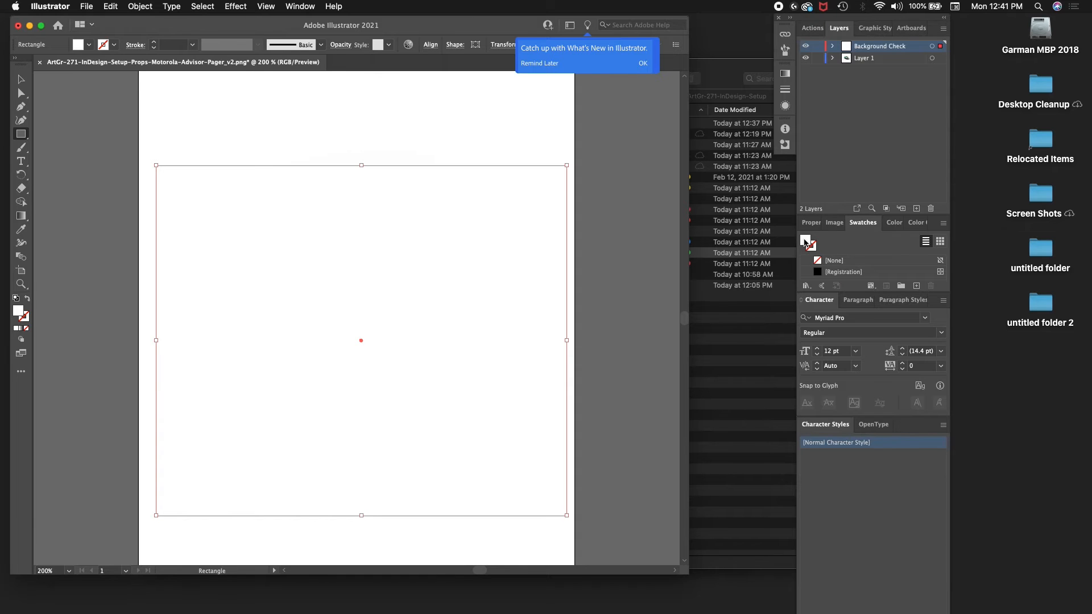
double_click(805, 242)
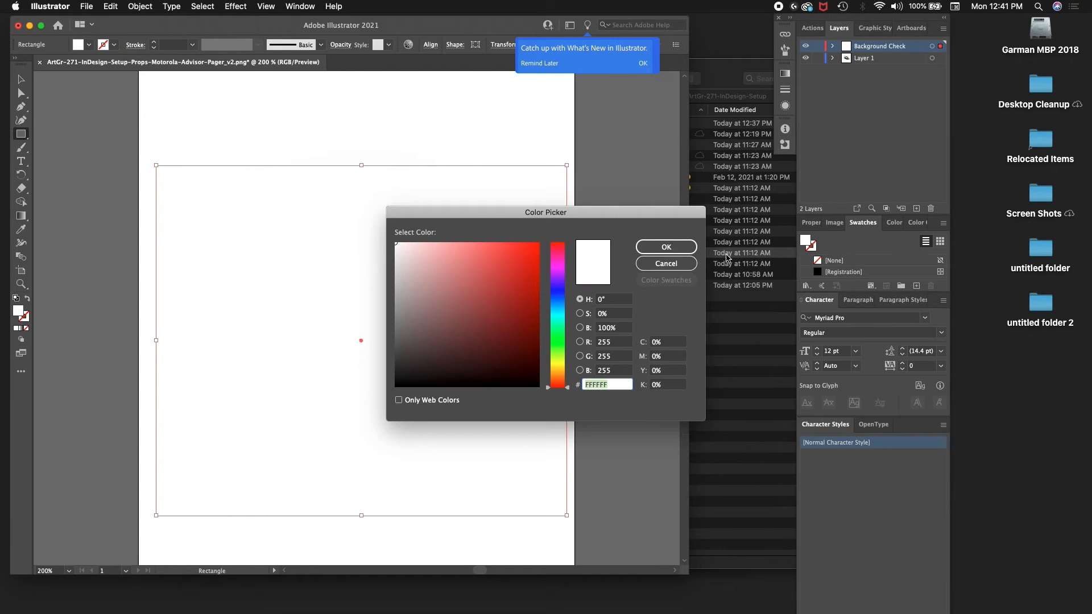
left_click_drag(519, 249, 545, 236)
left_click(675, 246)
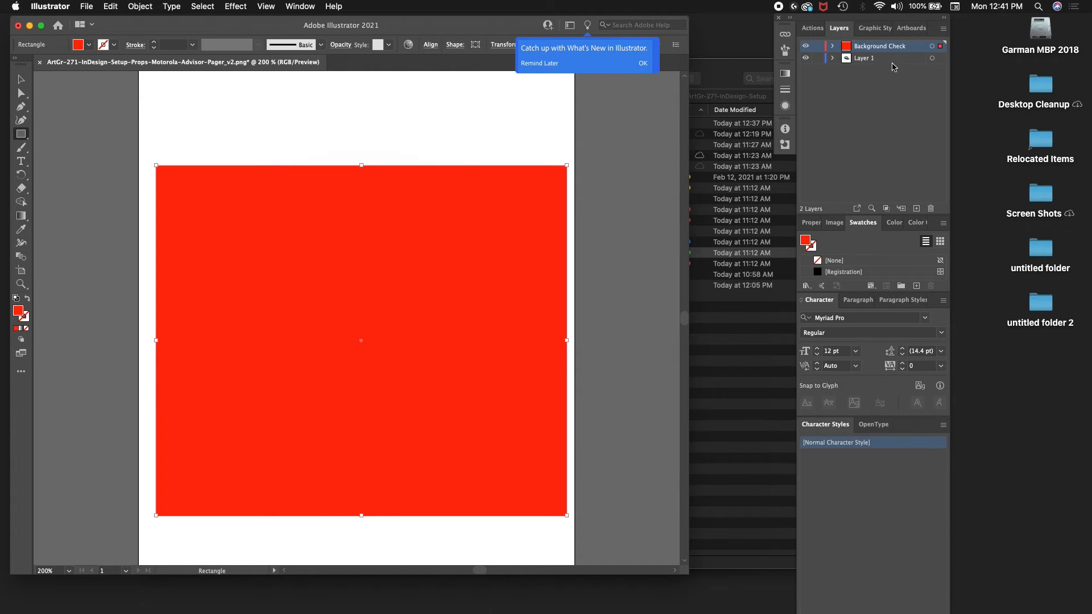
Move Layer 1 above the Background Check layer and rename it Orig
left_click(884, 60)
left_click_drag(884, 61, 892, 49)
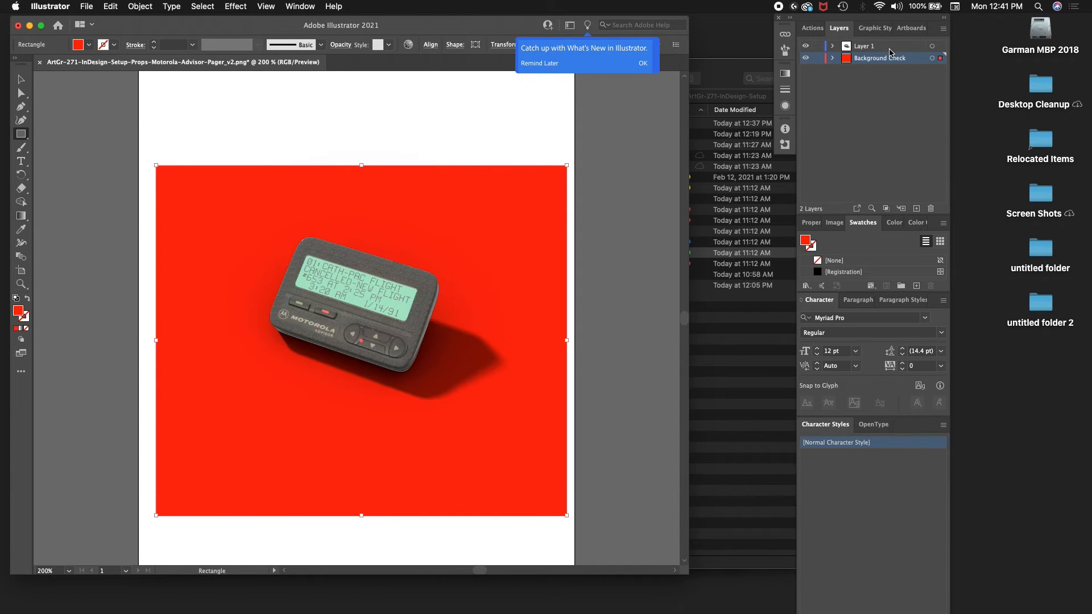
left_click(869, 48)
double_click(869, 48)
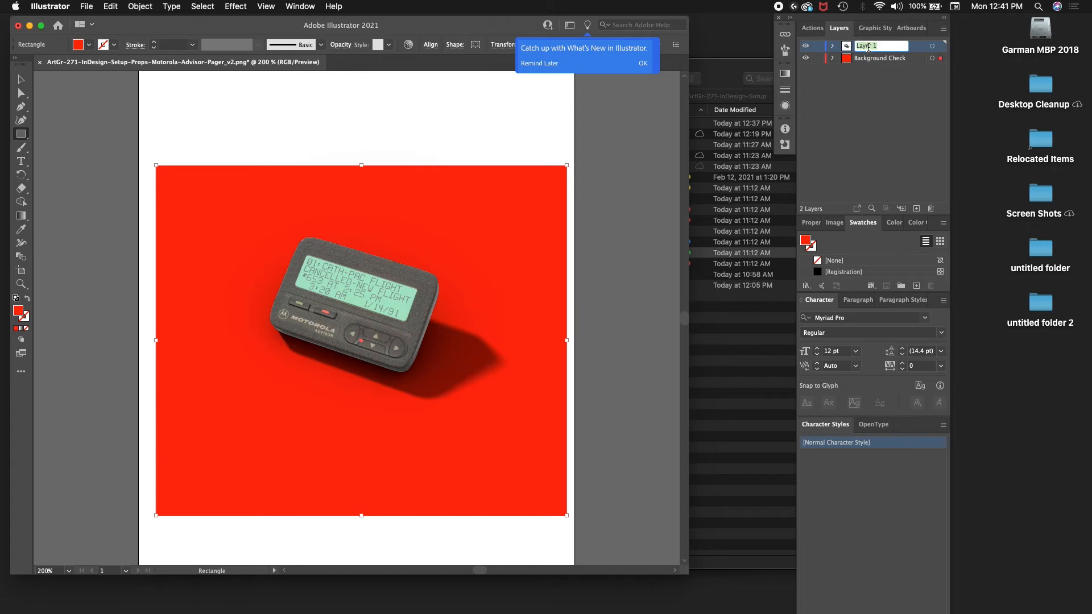
type("Orig")
key("Return")
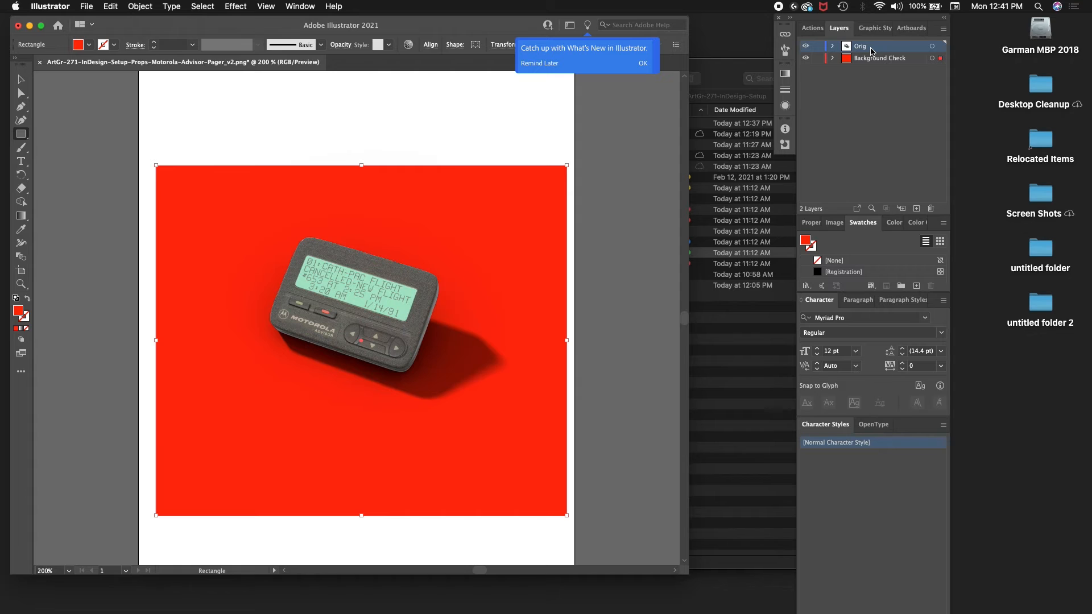
Duplicate the Orig layer, then lock and hide the original
left_click_drag(872, 51, 914, 208)
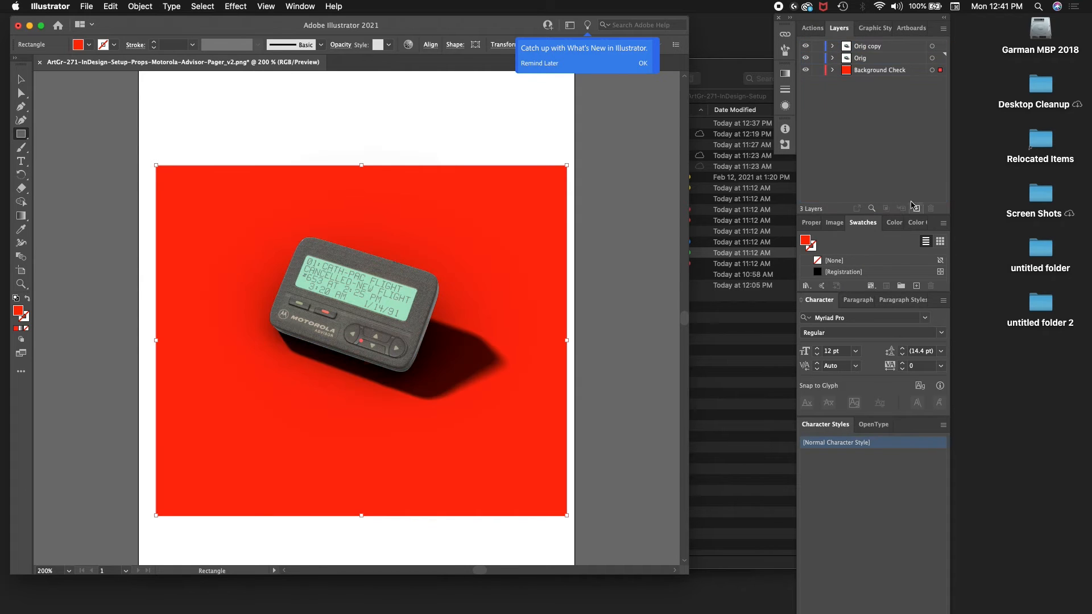
left_click(806, 58)
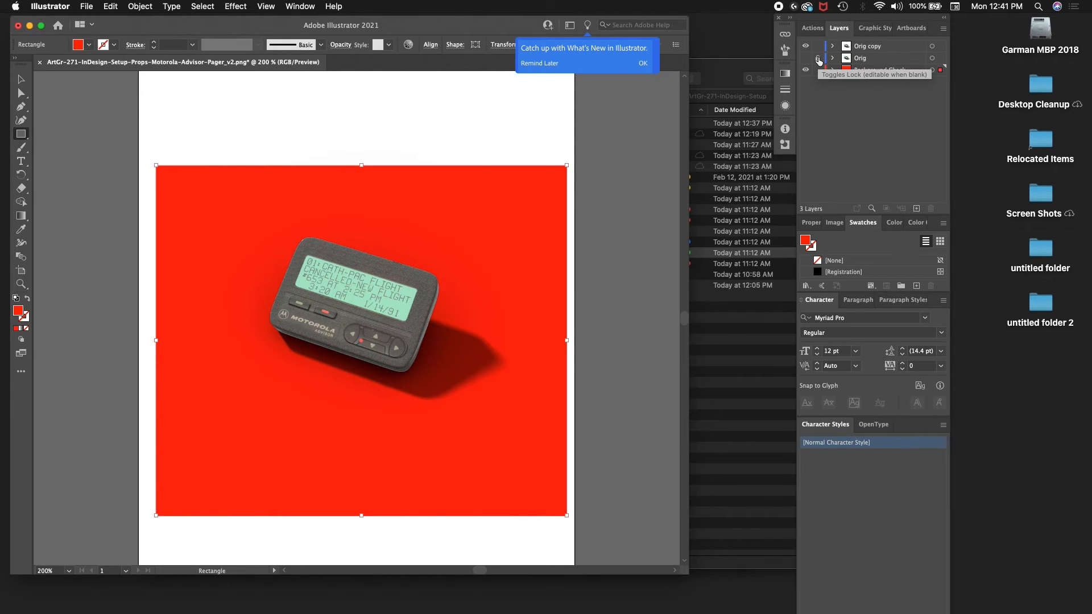
left_click(817, 59)
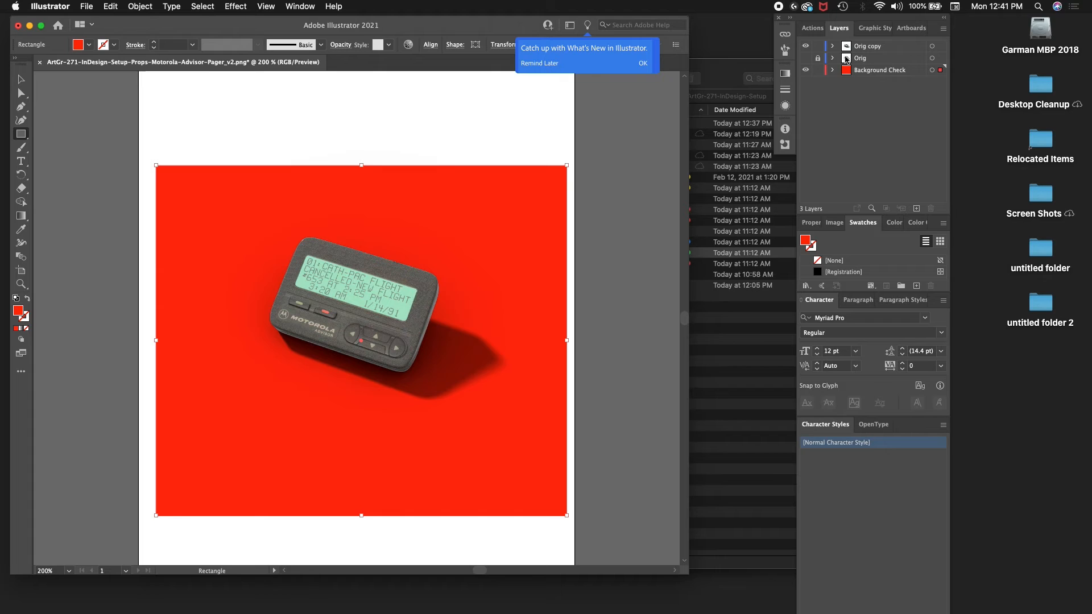
left_click(805, 59)
left_click(806, 58)
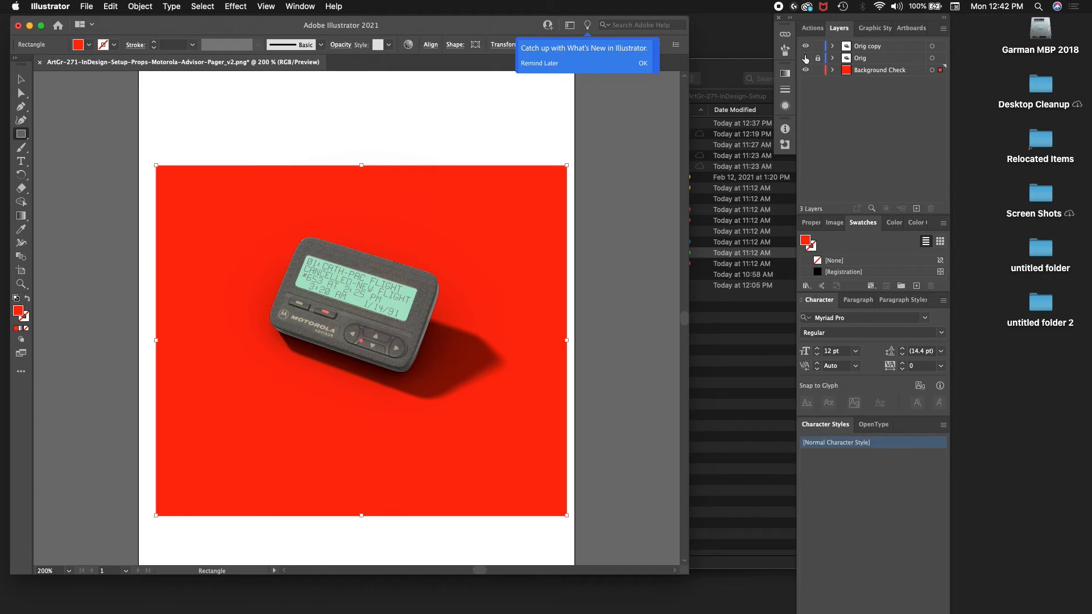
Rename the duplicated pager layer Pager-Trace and expand it to show its image
left_click(872, 51)
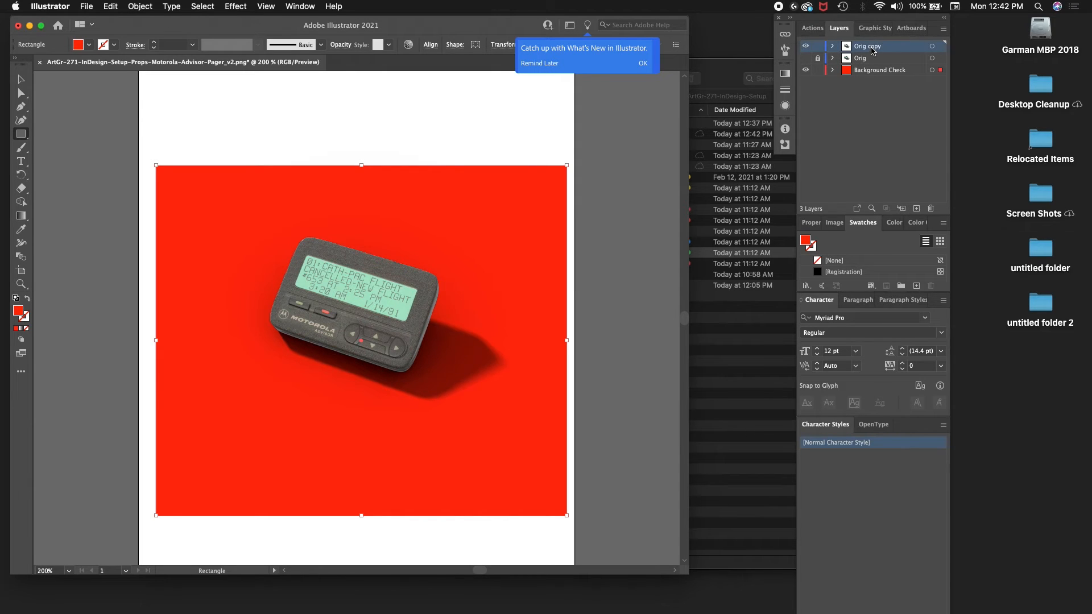
double_click(872, 50)
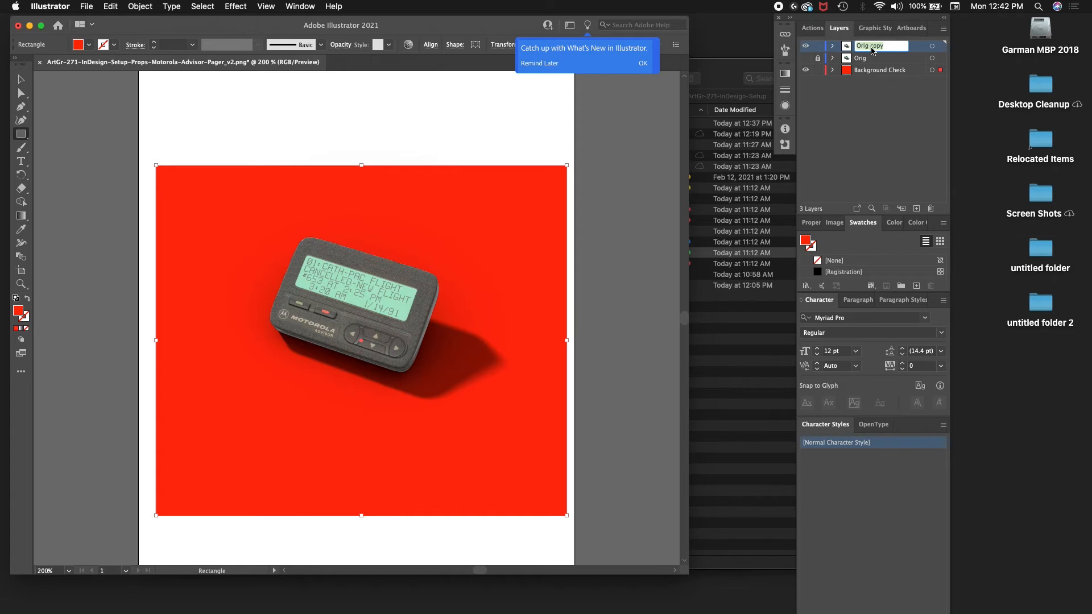
type("Pager-Trace")
key("Return")
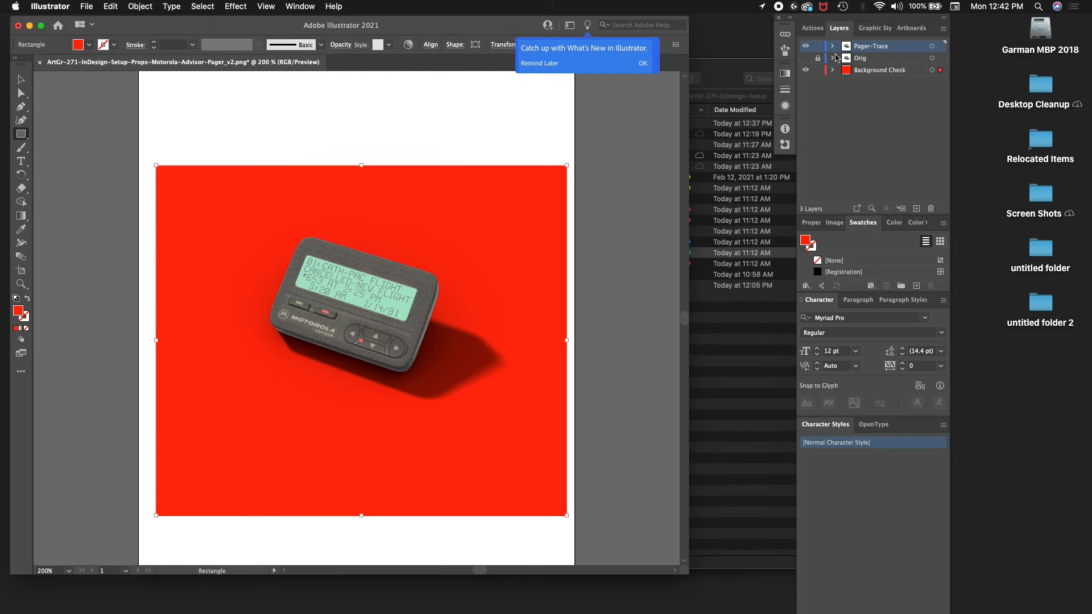
left_click(833, 47)
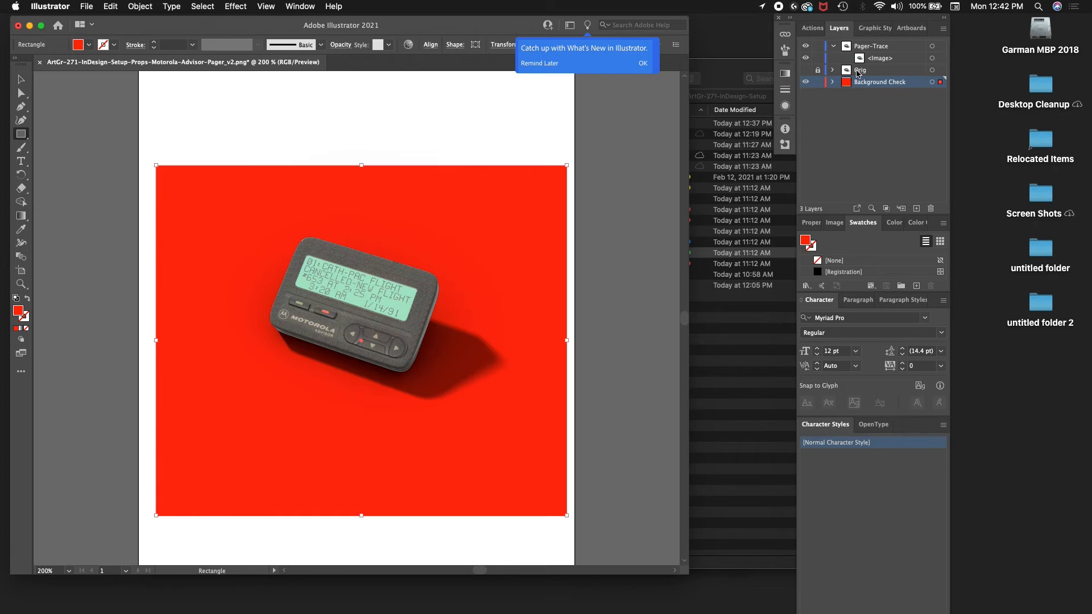
Select the pager image on the Pager-Trace layer
left_click(886, 47)
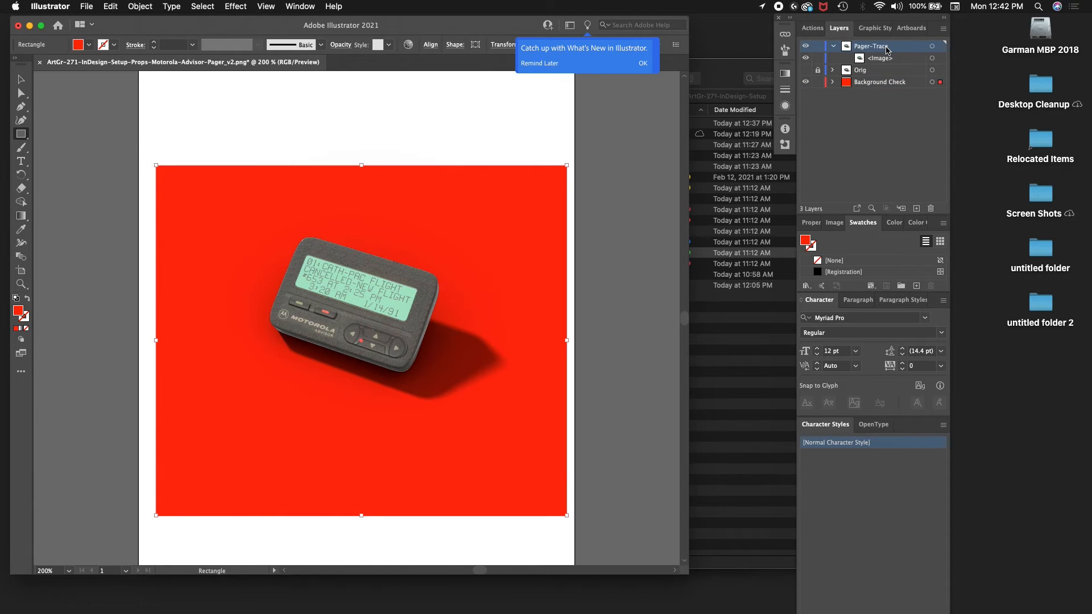
left_click(940, 58)
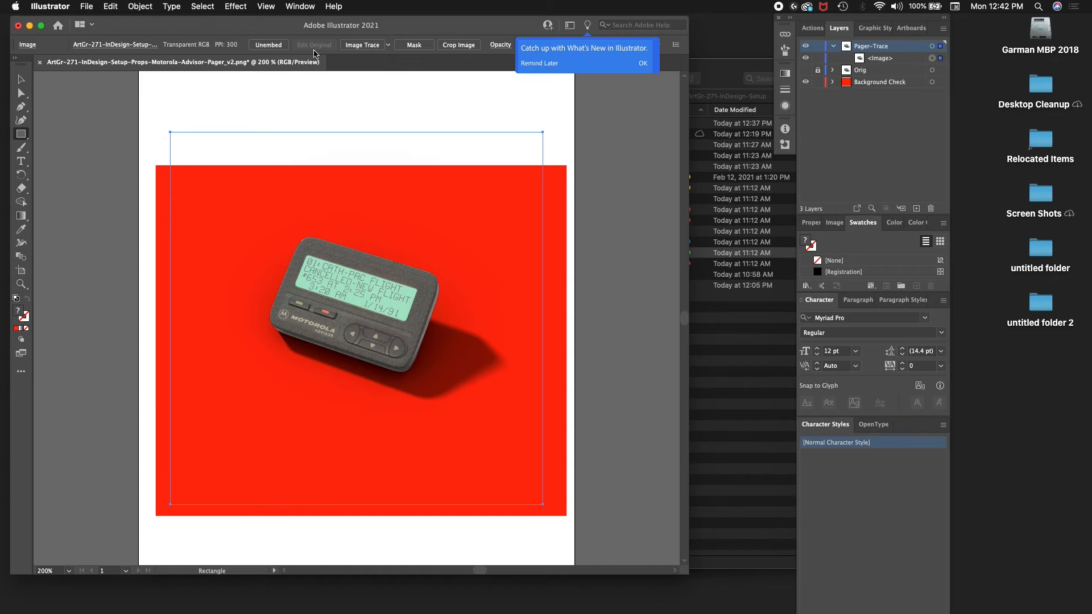
Check the available workspaces and open a second window of the pager document
left_click(303, 8)
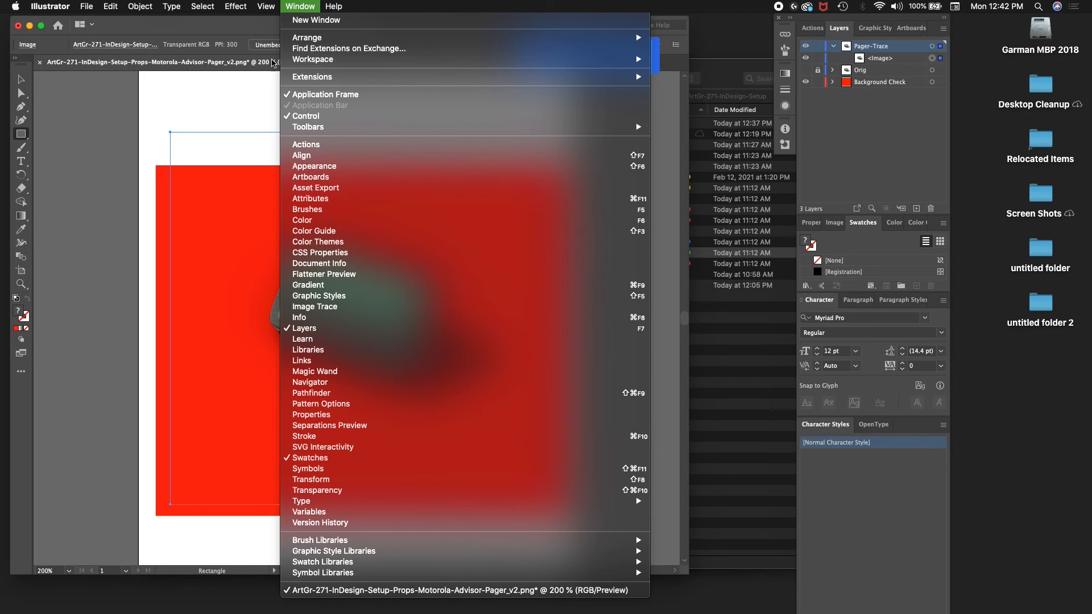
left_click(263, 27)
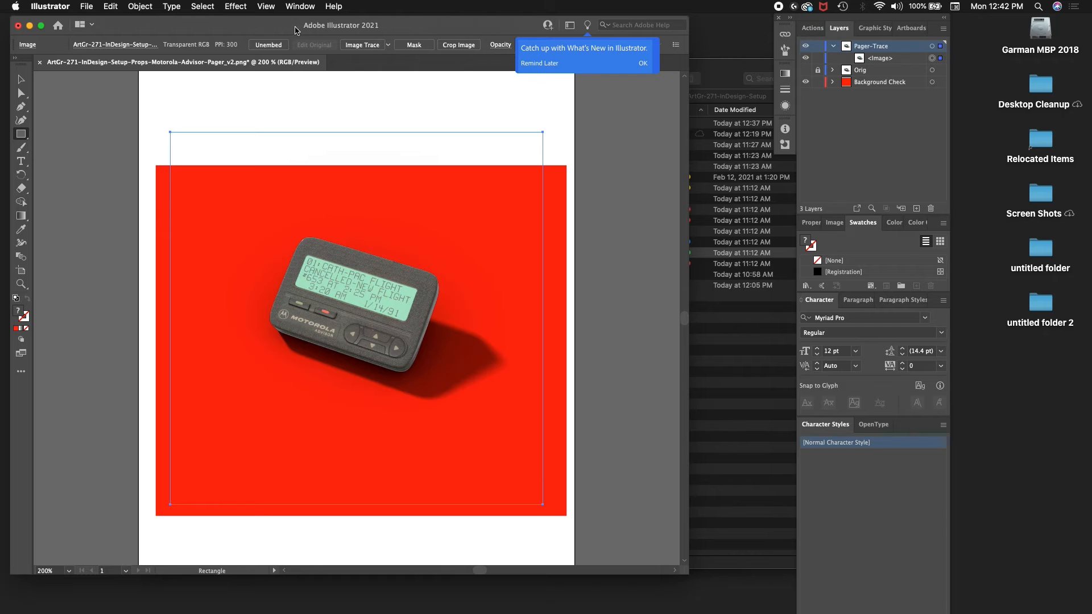
left_click(310, 8)
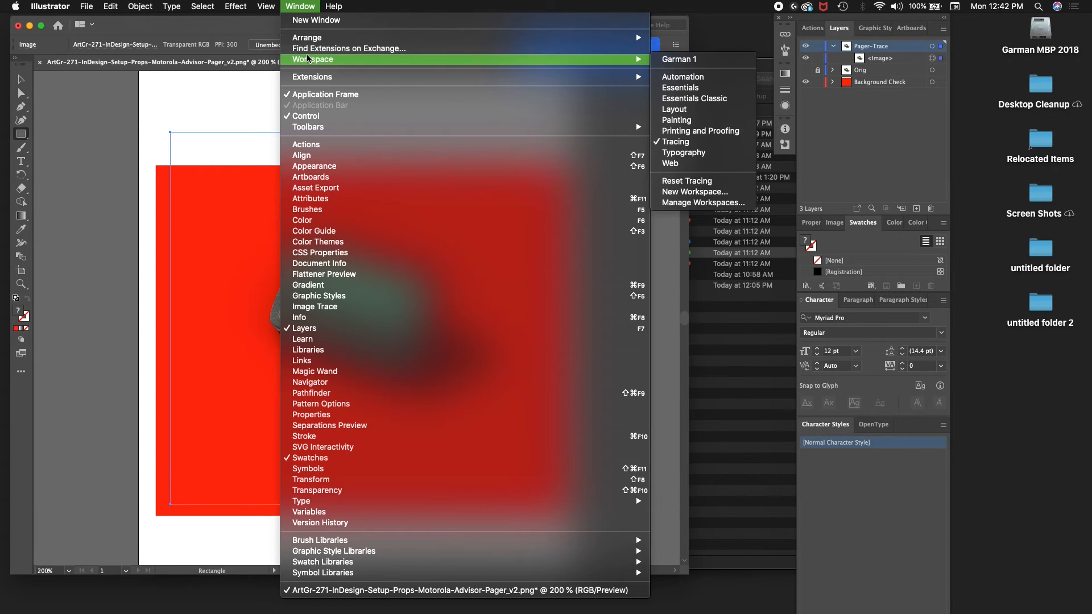
mouse_move(648, 75)
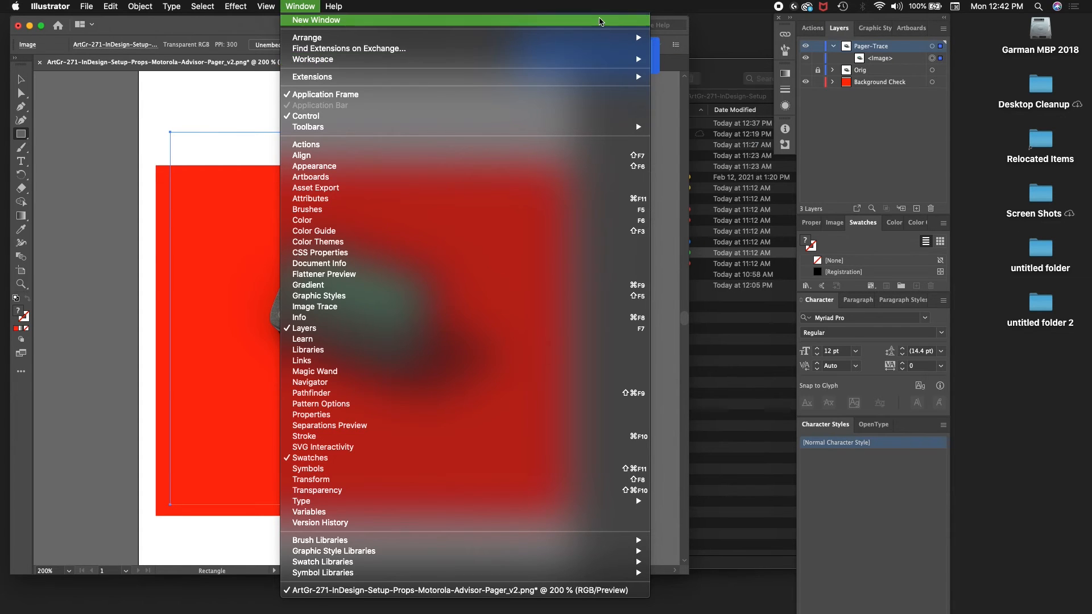
left_click(599, 22)
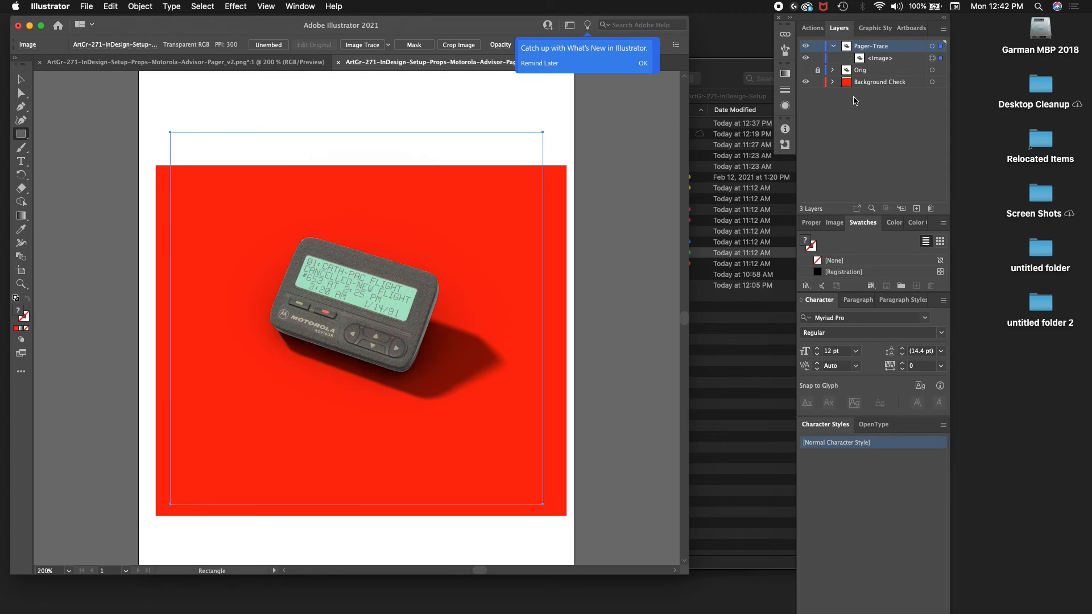
Image Trace the Pager-Trace image with the 16 Colors preset, agreeing to continue with the large image
left_click(895, 59)
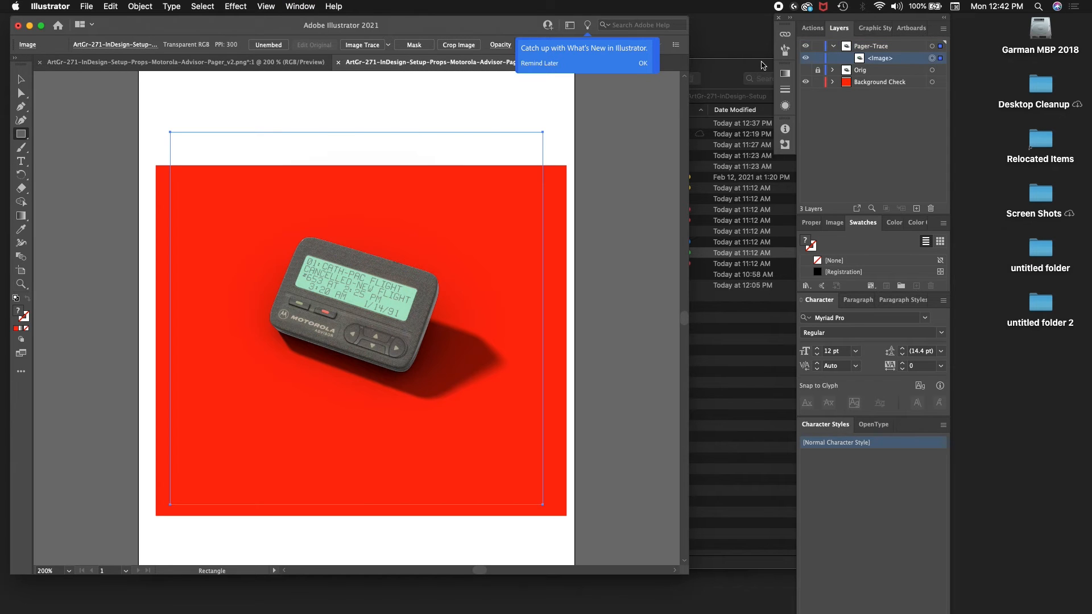
left_click(388, 46)
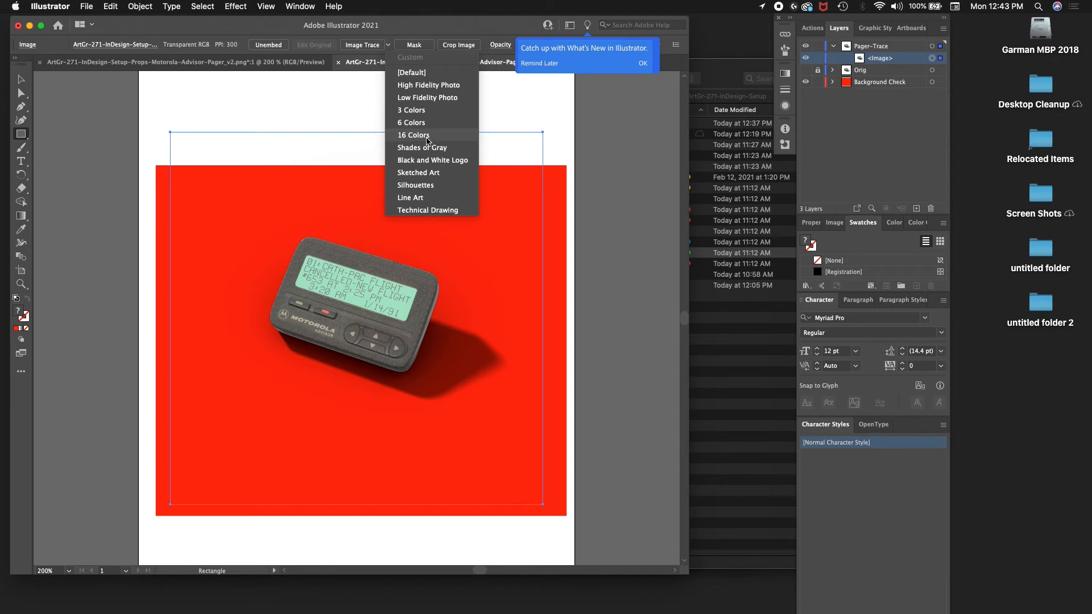
left_click(427, 136)
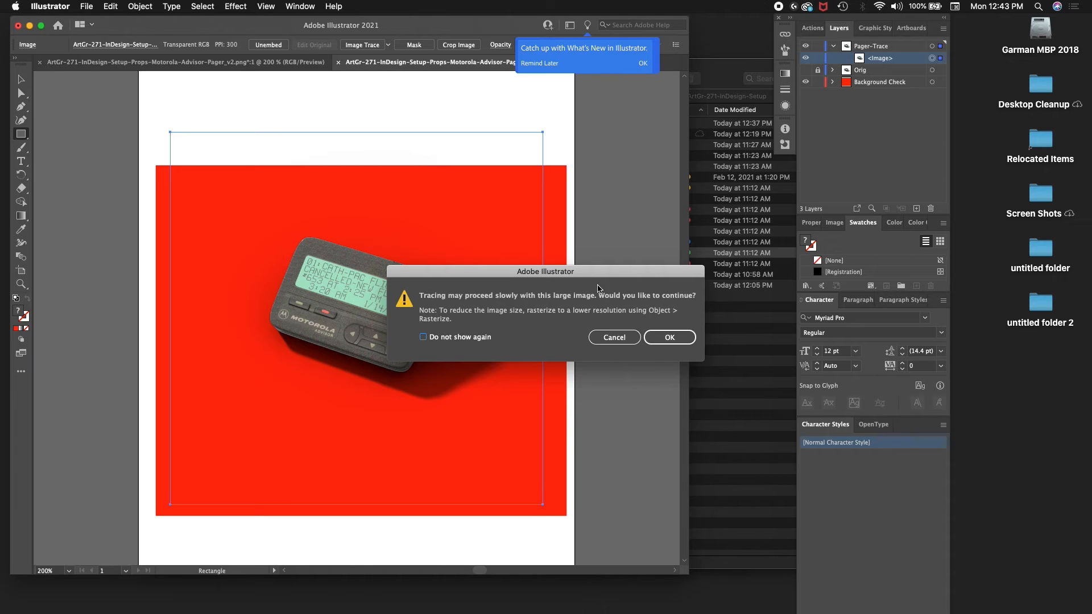
left_click(668, 337)
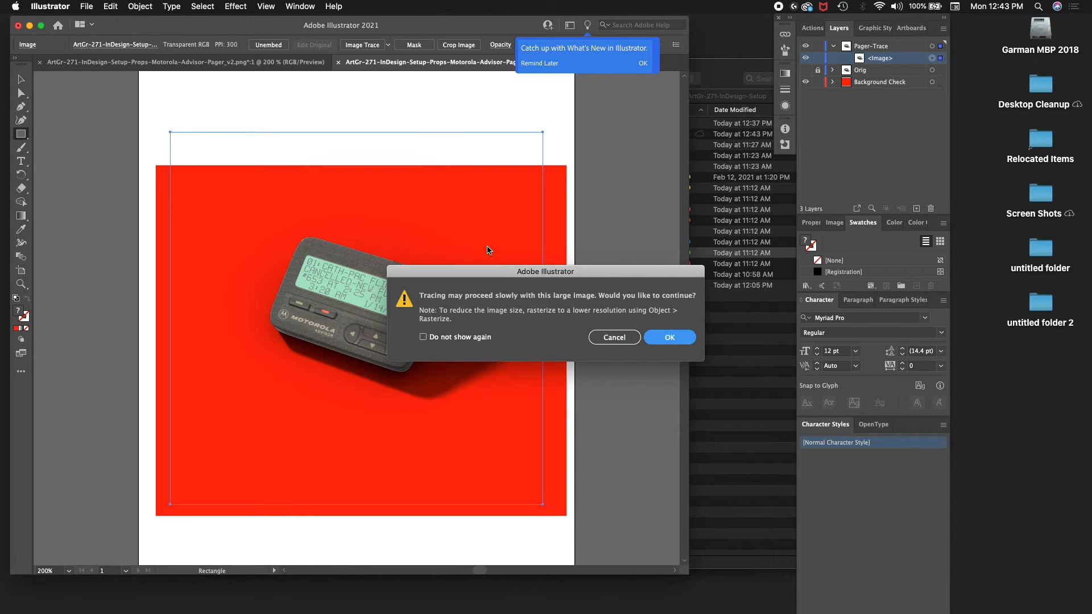
left_click(664, 334)
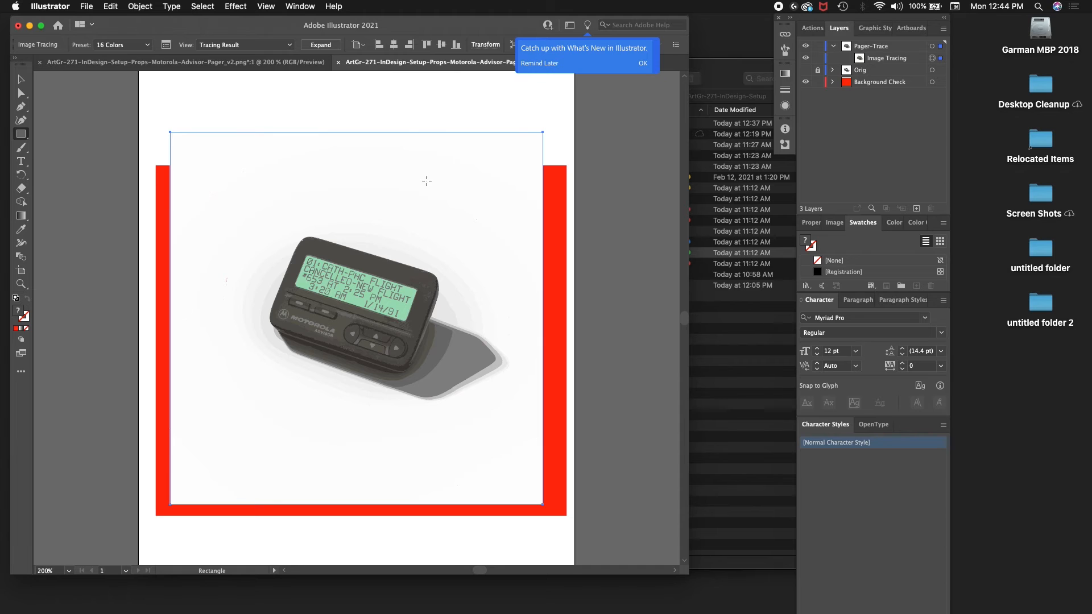
Check the tracing view options and compare the trace with the original by toggling the visibility of the Orig and Pager-Trace layers
left_click(286, 45)
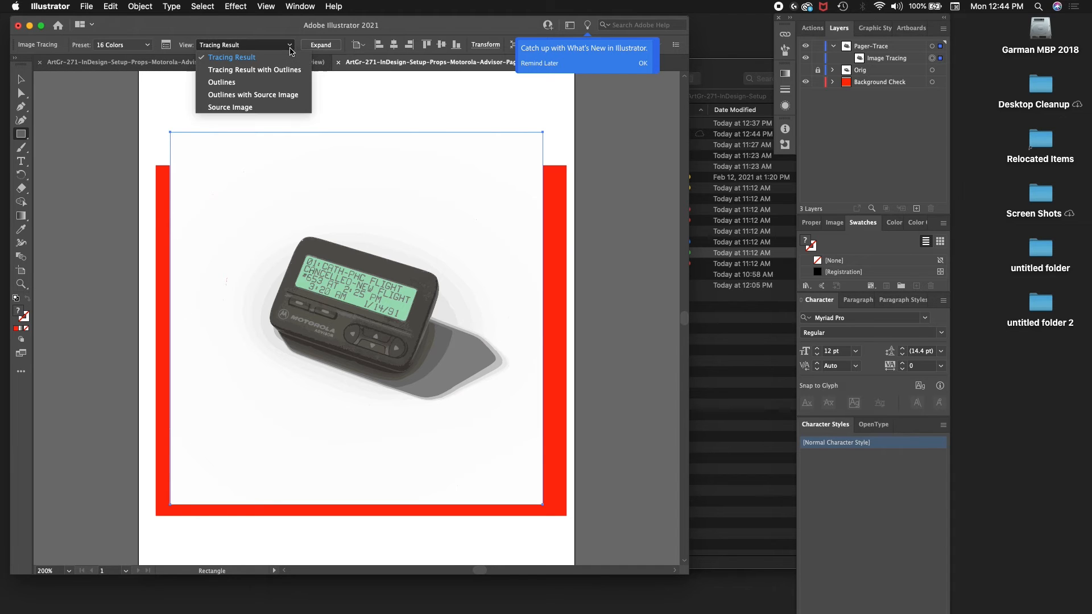
left_click(145, 41)
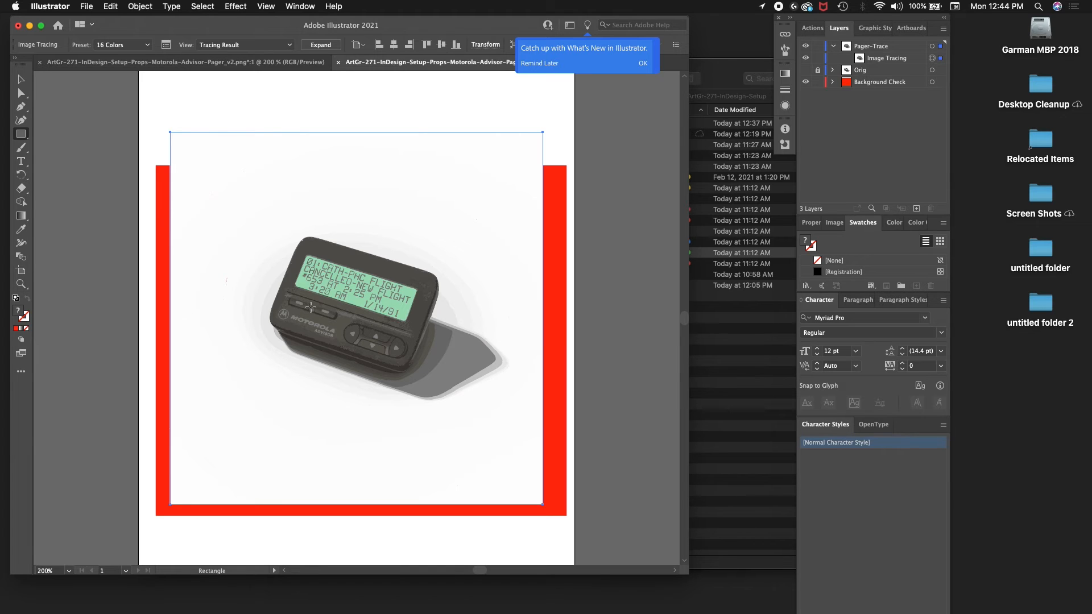
left_click(805, 71)
left_click(807, 47)
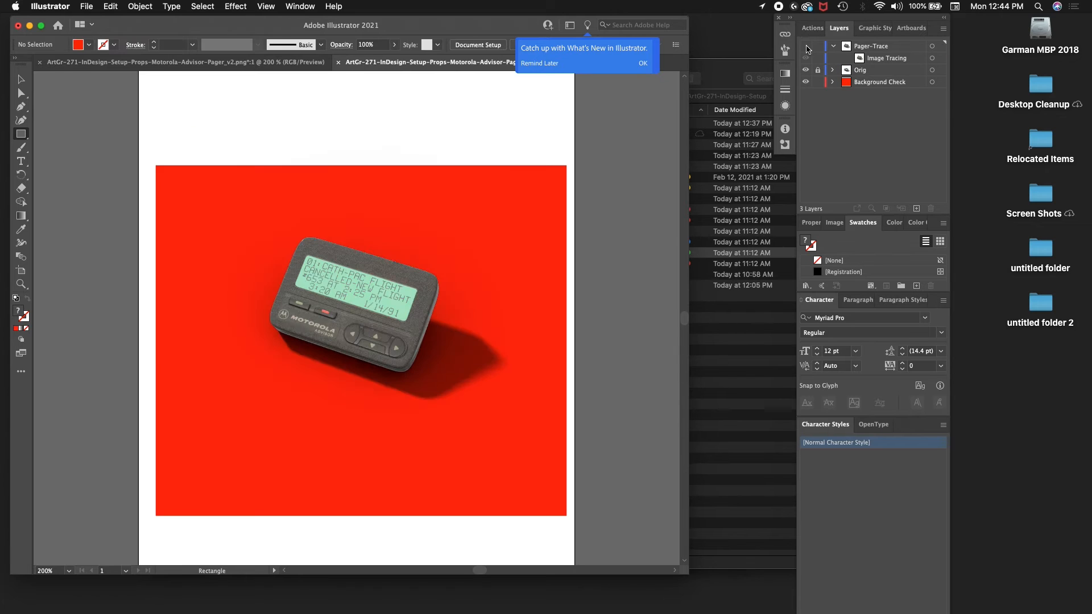
left_click(806, 47)
left_click(806, 46)
left_click(806, 47)
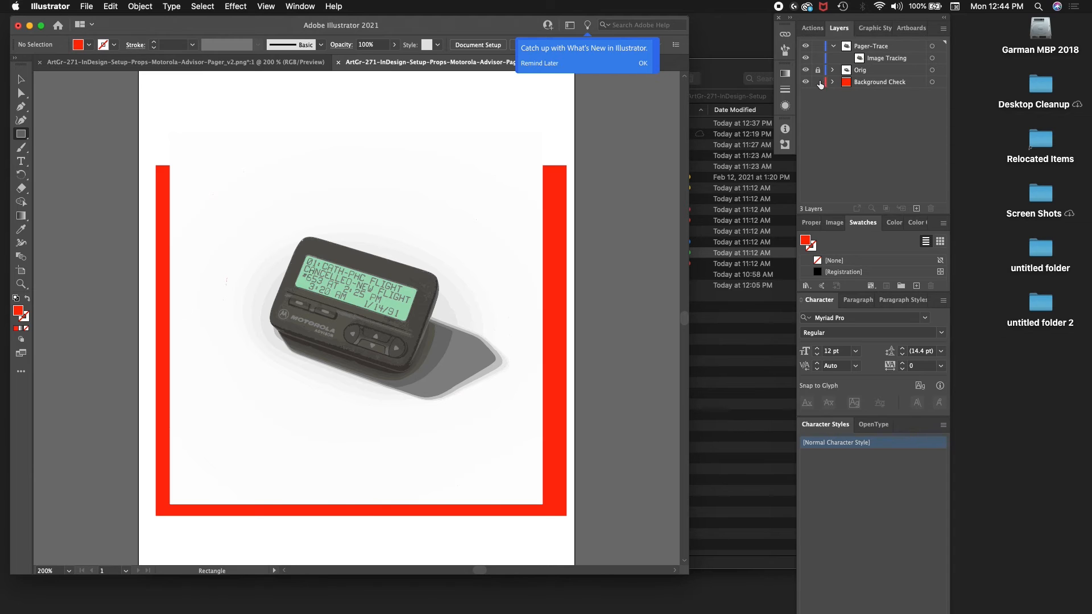
left_click(807, 70)
Select the image tracing, switch to the Direct Selection tool, and expand the tracing into editable vector paths
left_click(892, 59)
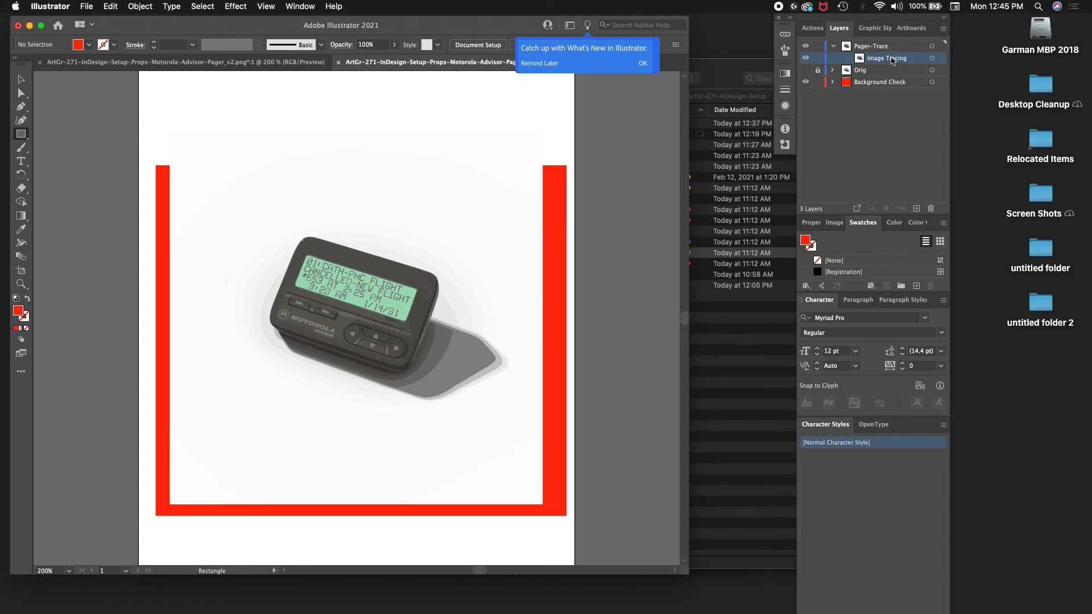
left_click(941, 59)
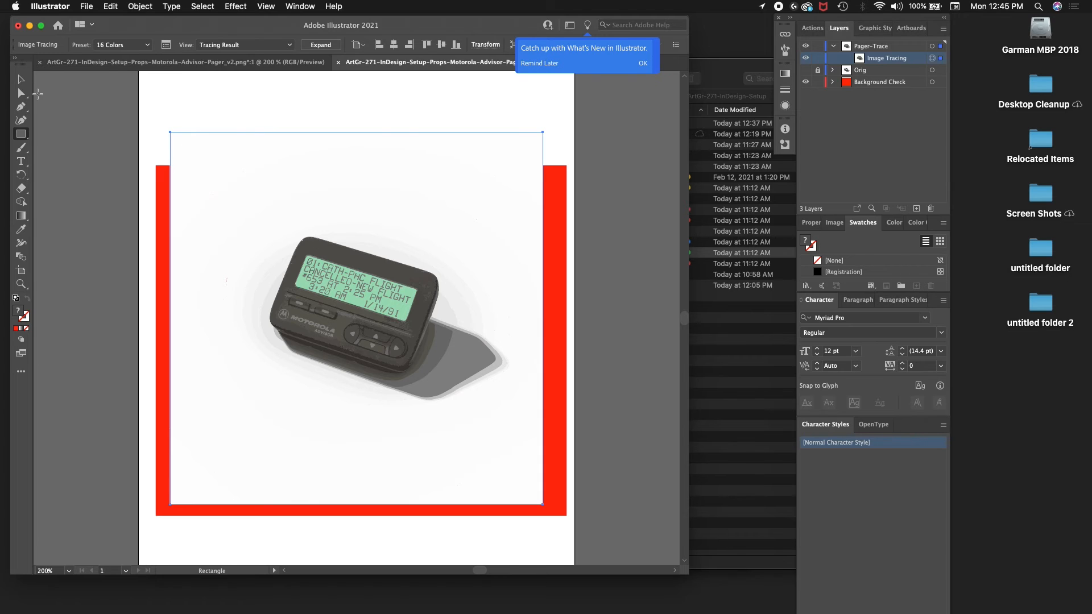
left_click(21, 94)
left_click(23, 98)
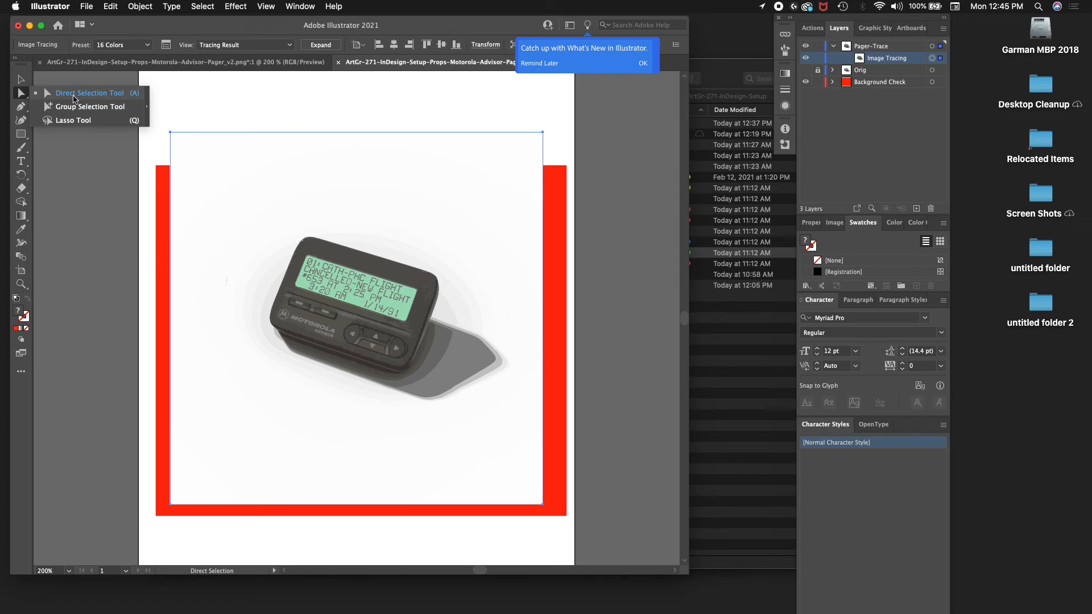
left_click(75, 100)
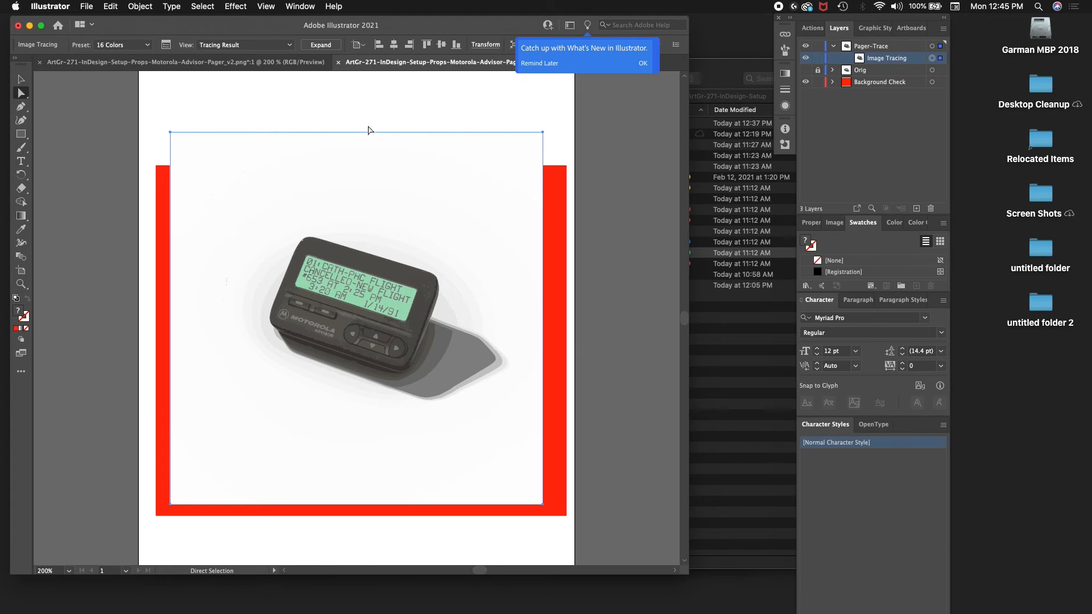
left_click(335, 49)
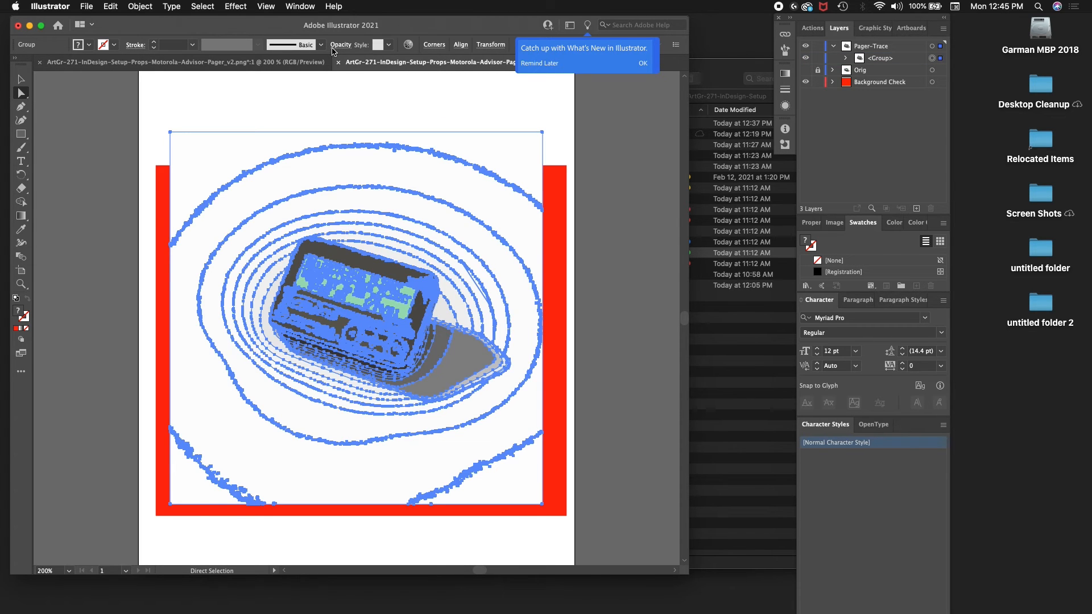
Reveal the paths inside the traced group and select the bottommost compound path
left_click(860, 58)
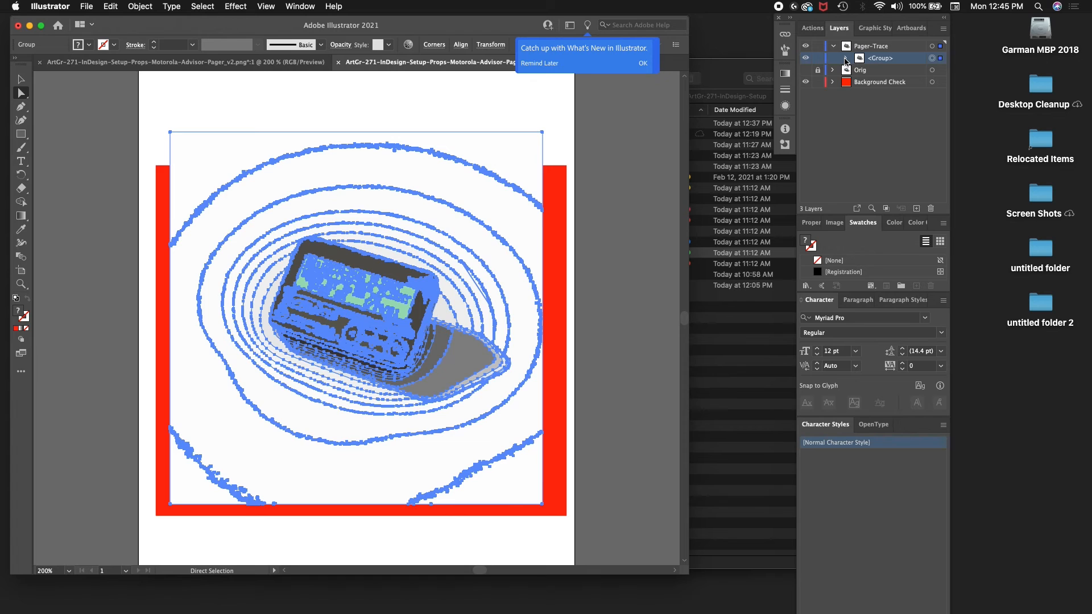
left_click(845, 58)
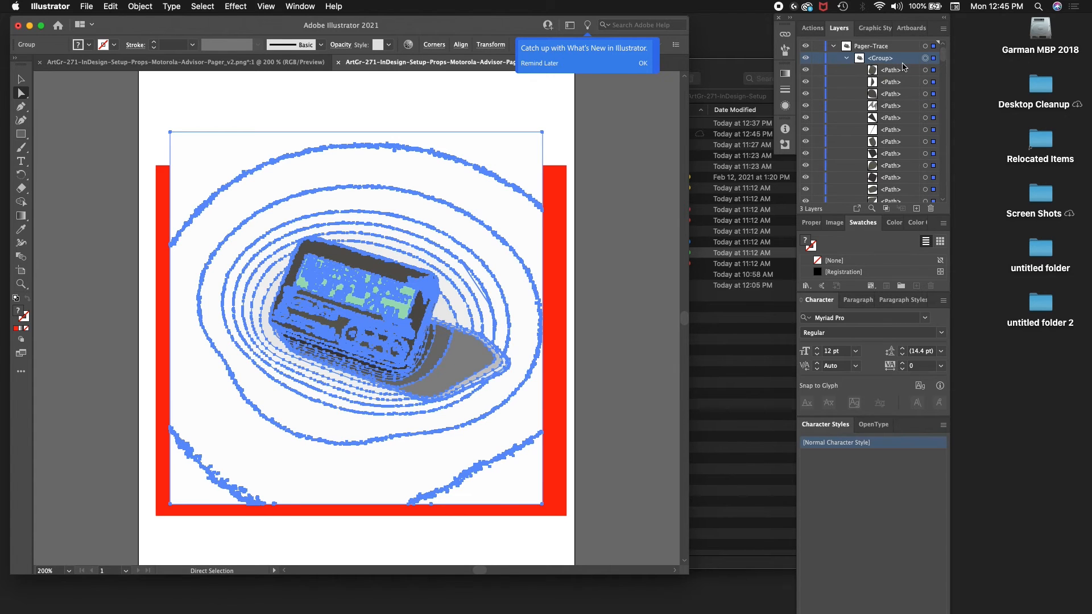
scroll(904, 66, "down", 5)
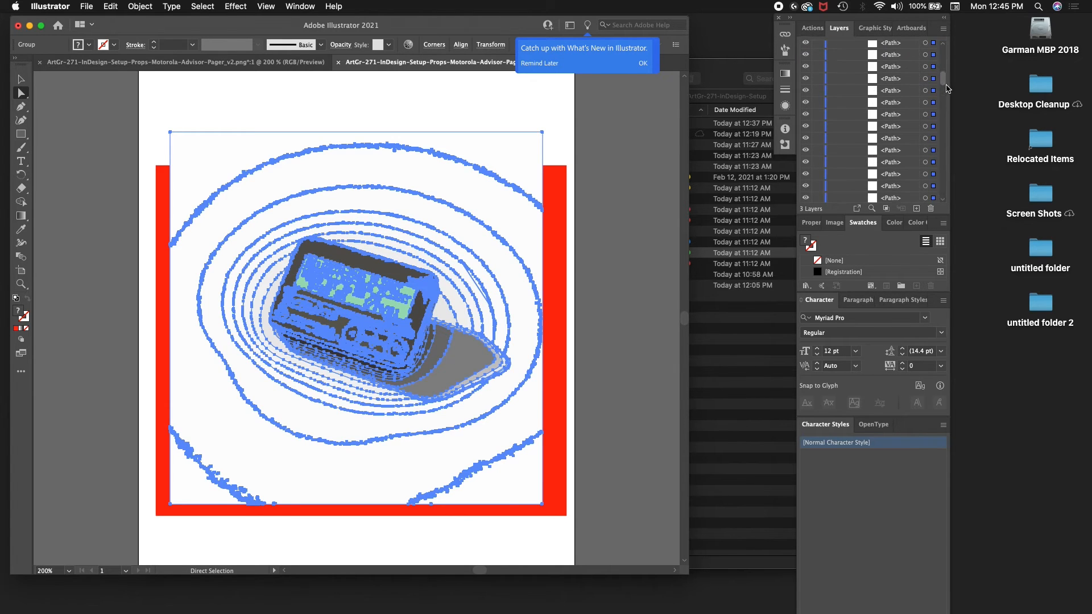
left_click_drag(946, 89, 933, 203)
left_click(903, 173)
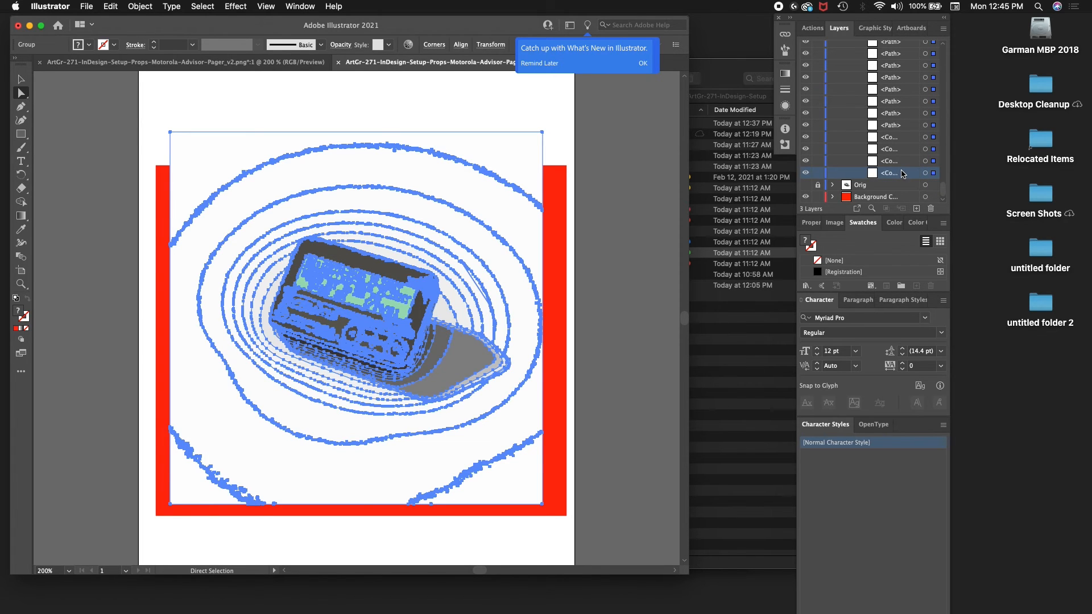
left_click(931, 174)
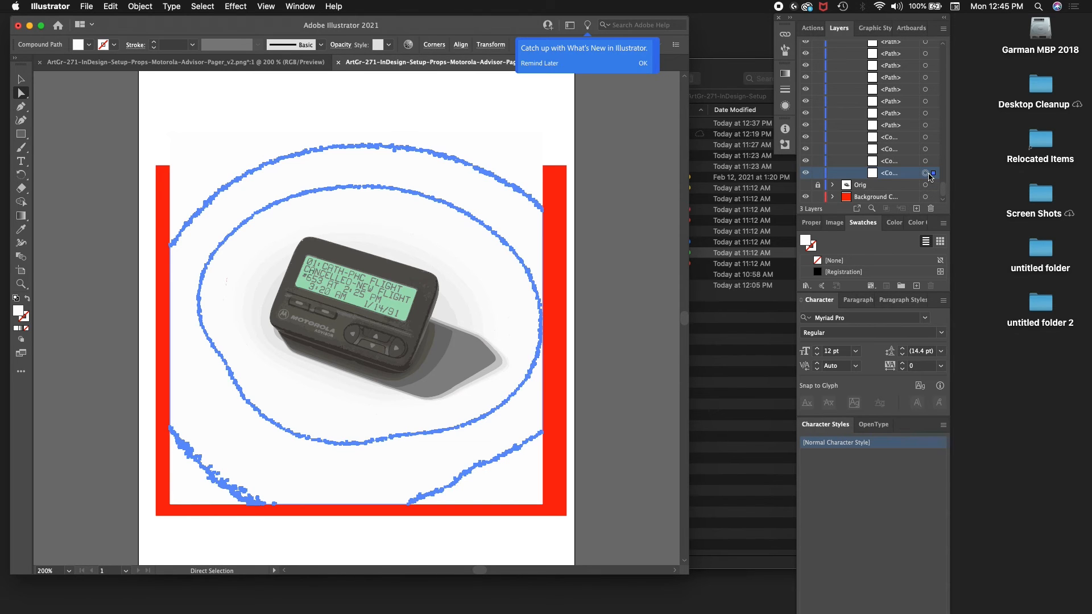
Examine the traced group's path list from its first path down to its last compound path
scroll(913, 101, "up", 5)
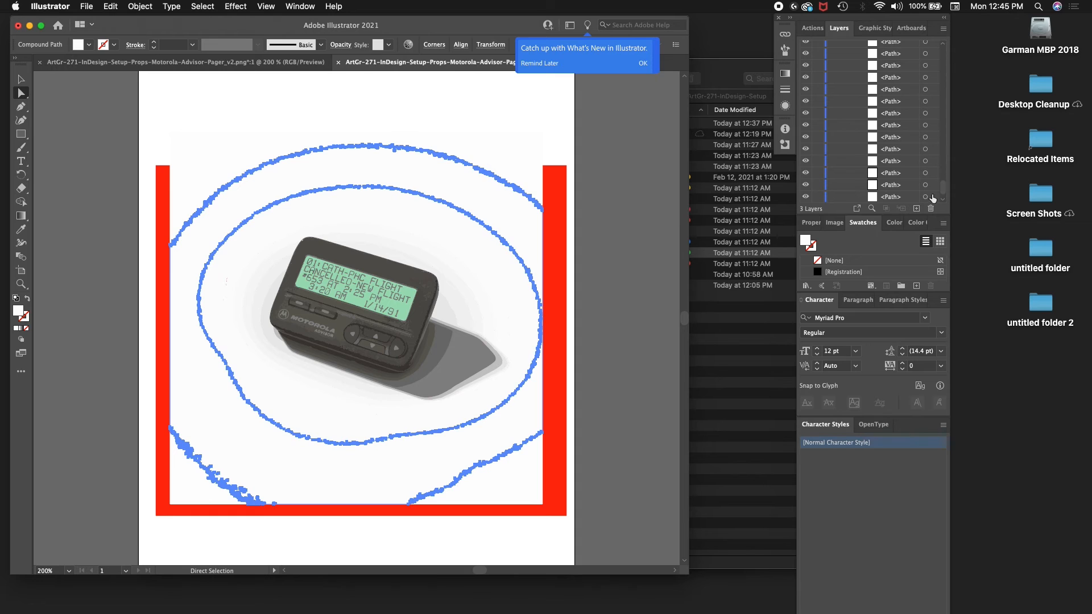
left_click_drag(944, 187, 952, 136)
scroll(917, 92, "up", 10)
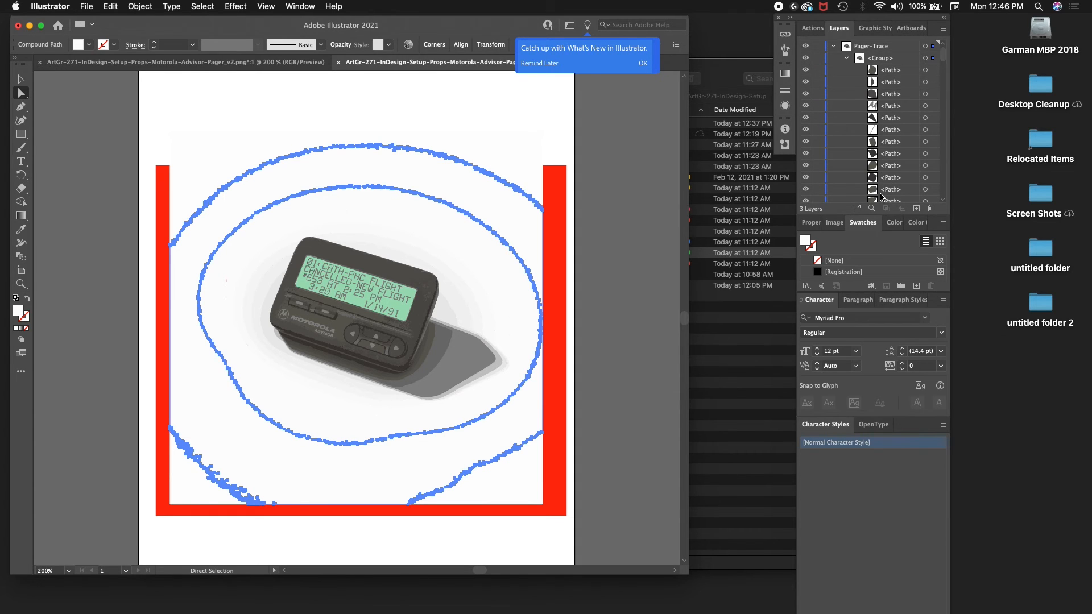
scroll(881, 197, "down", 2)
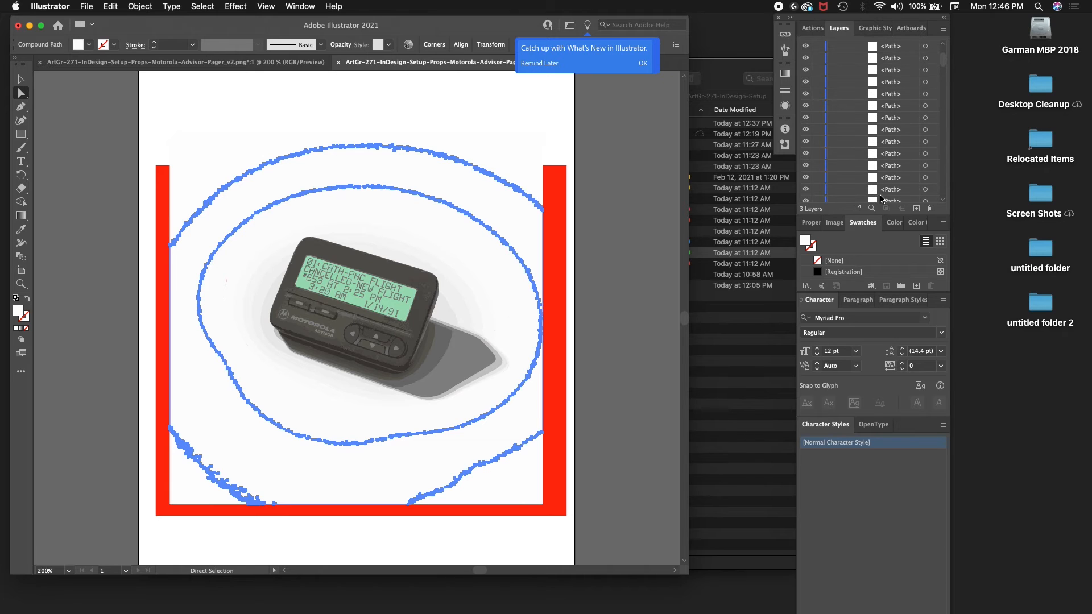
scroll(884, 153, "down", 5)
left_click_drag(943, 64, 688, 212)
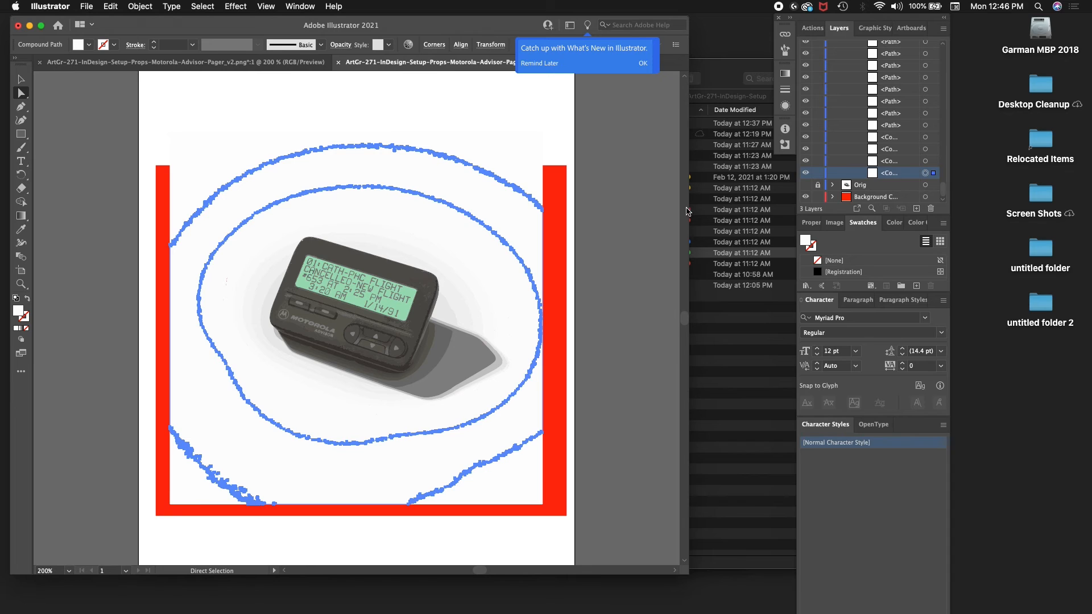
Clear the selection, then directly select the pale background shape beside the pager and the compound path near the trace's upper edge
left_click(623, 213)
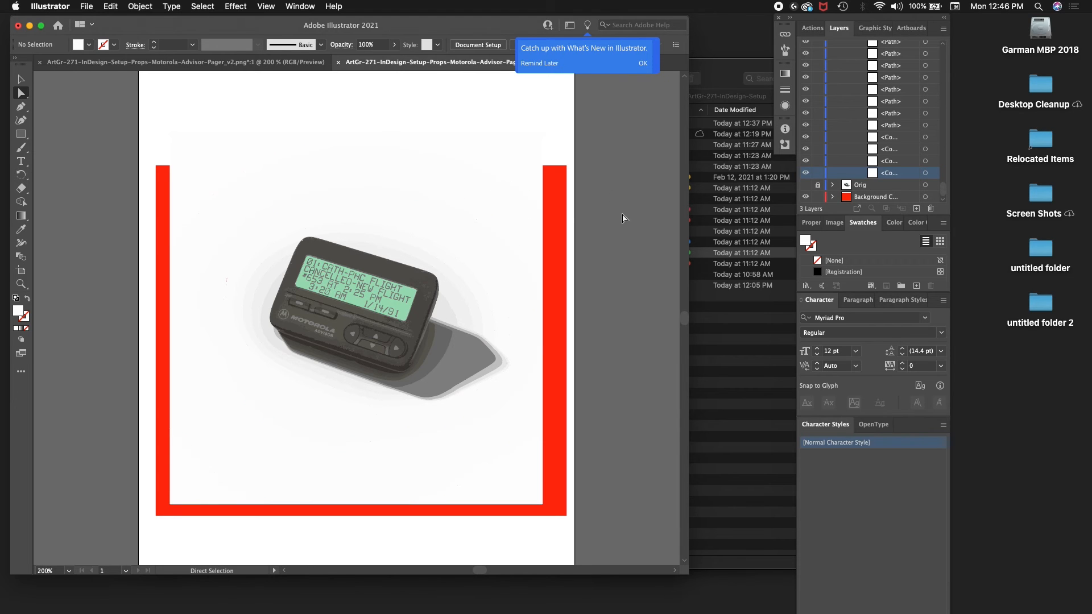
left_click(520, 223)
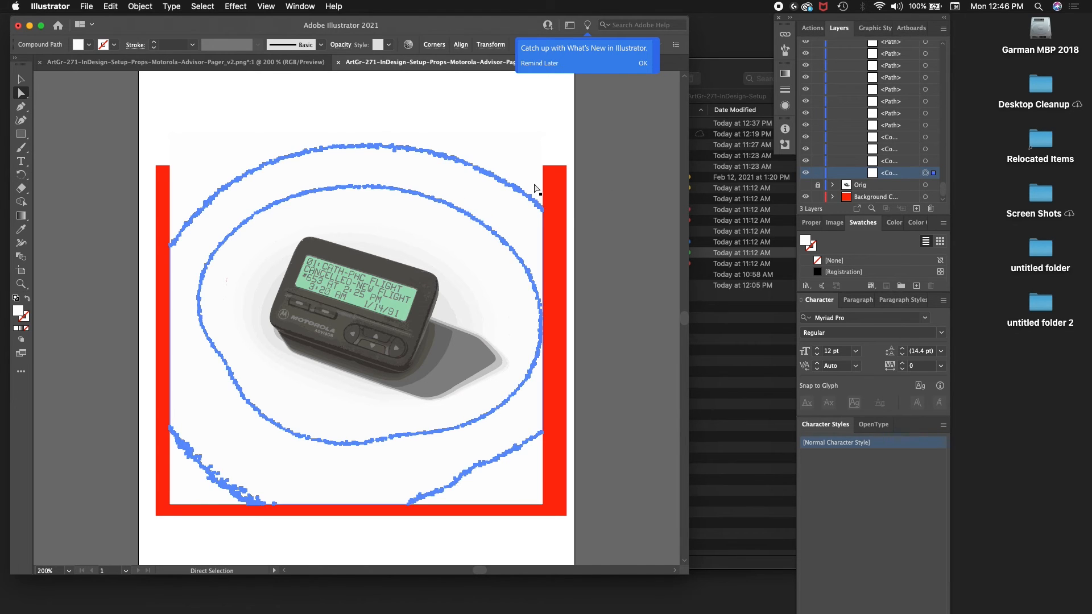
left_click(537, 188)
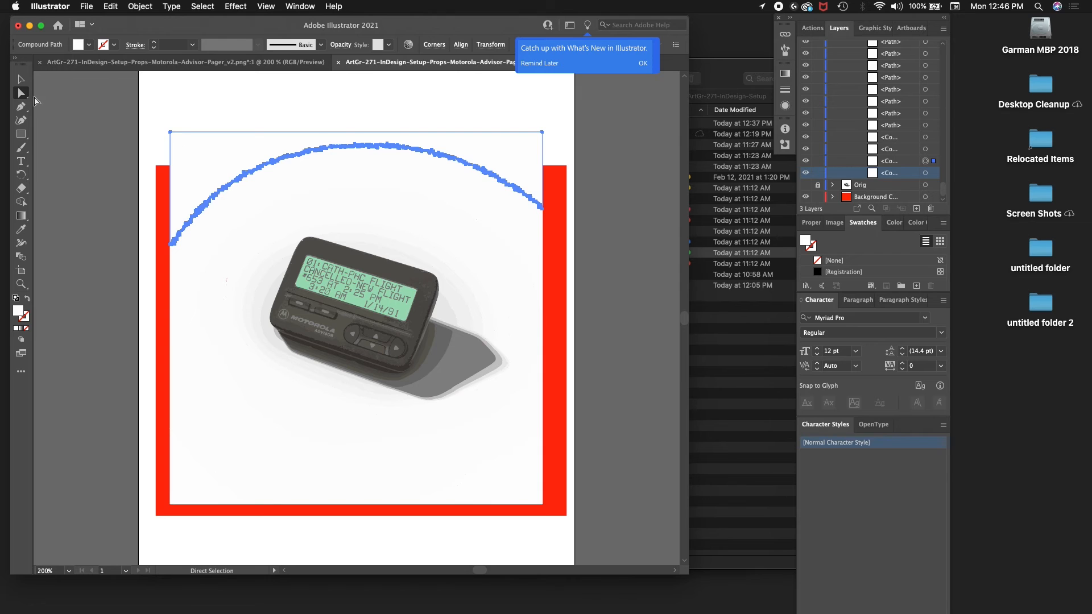
Select the whole traced group, return to the Direct Selection tool, and clear the selection
key("v")
left_click(202, 235)
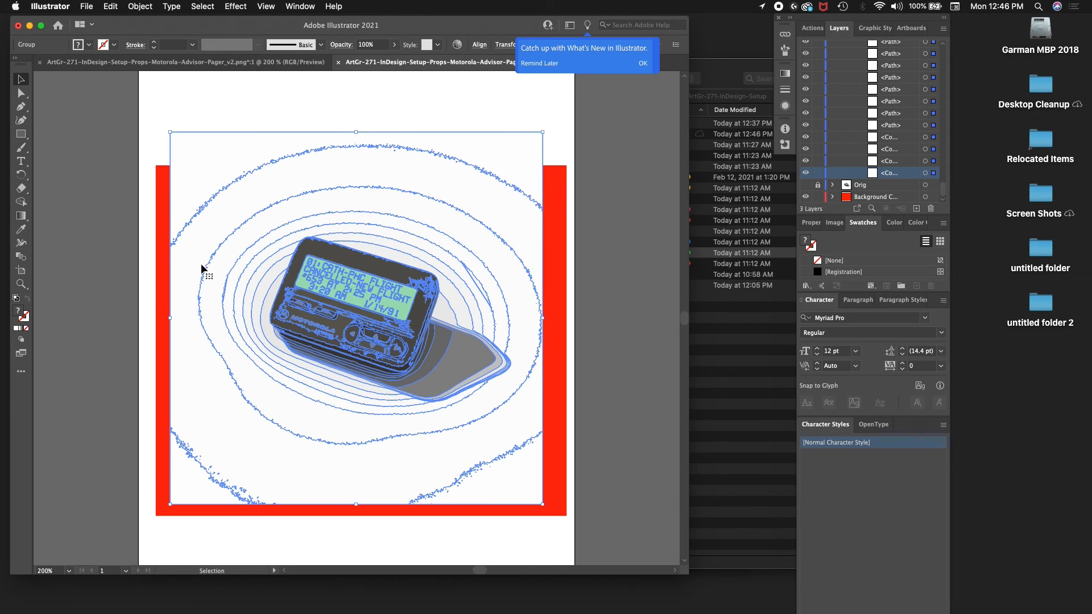
left_click(21, 93)
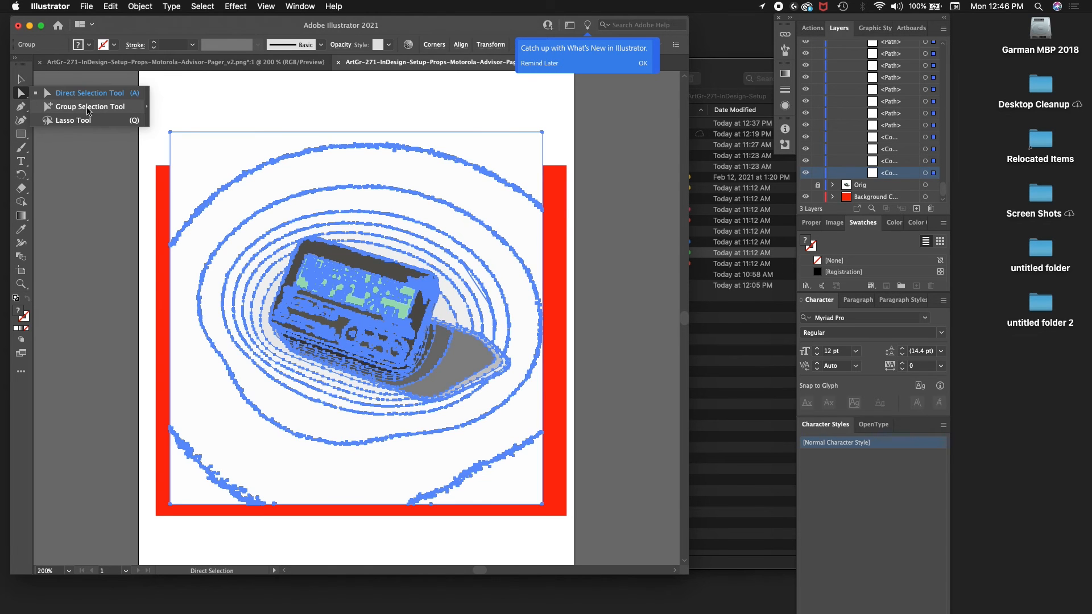
left_click(88, 92)
left_click(682, 182)
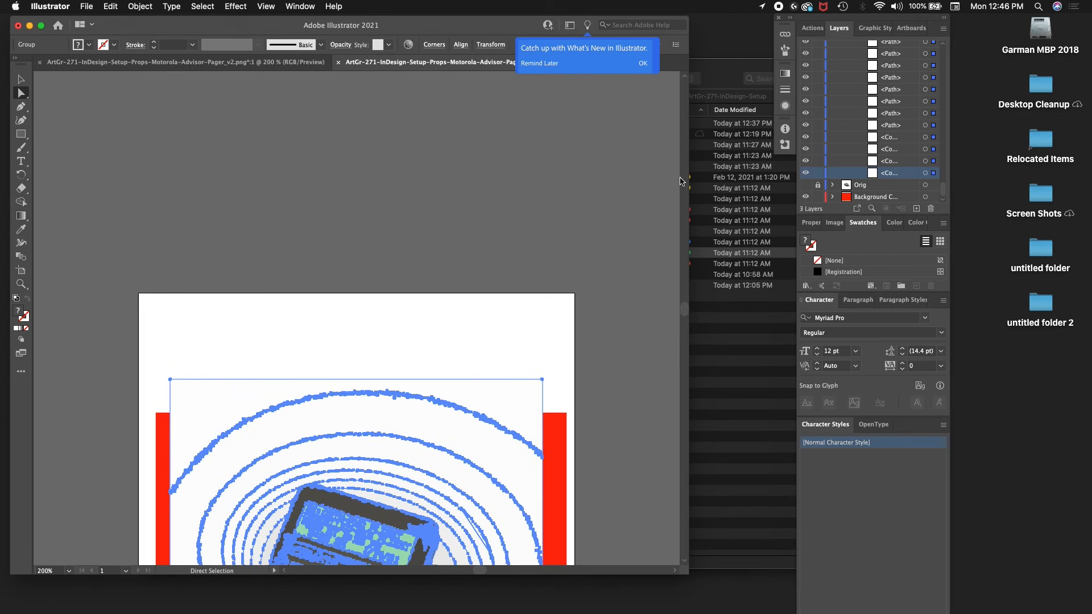
scroll(600, 223, "down", 5)
left_click(599, 224)
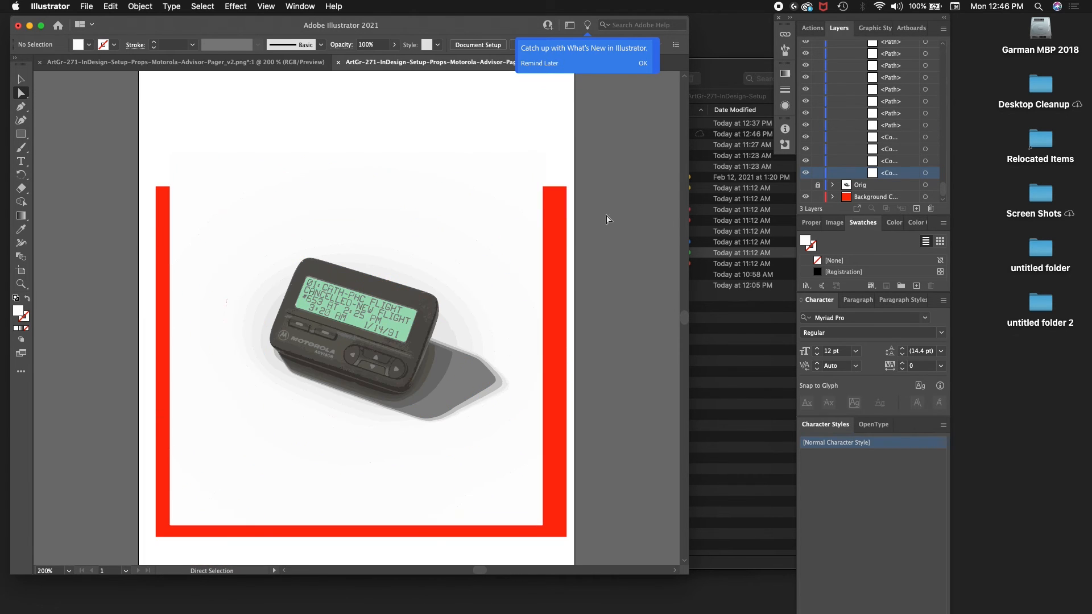
Delete the white compound path along the trace's upper edge and the large outer white background shape beneath it
left_click(513, 185)
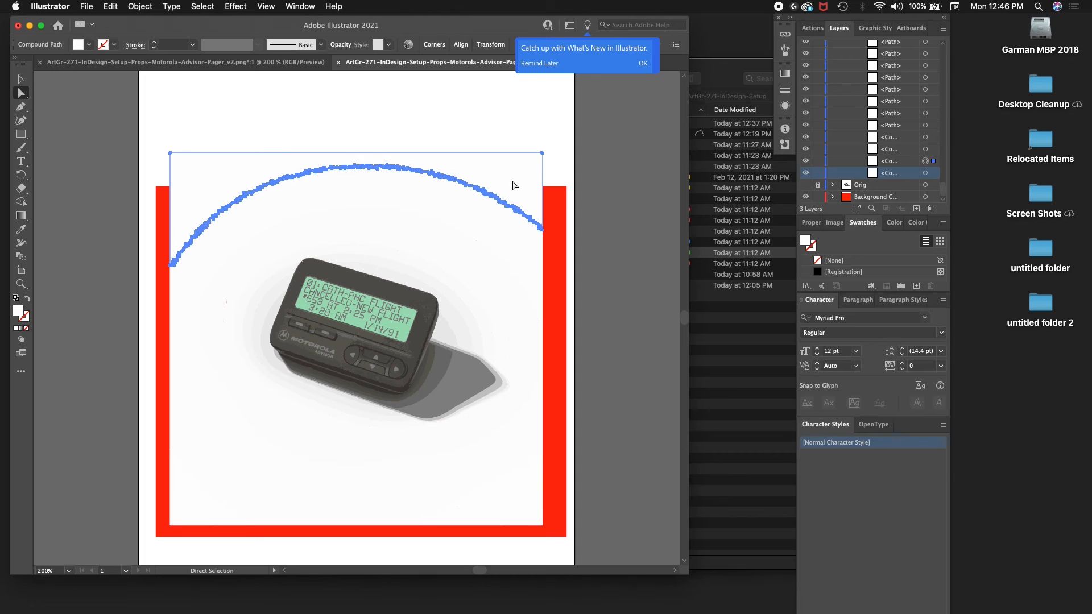
key("Delete")
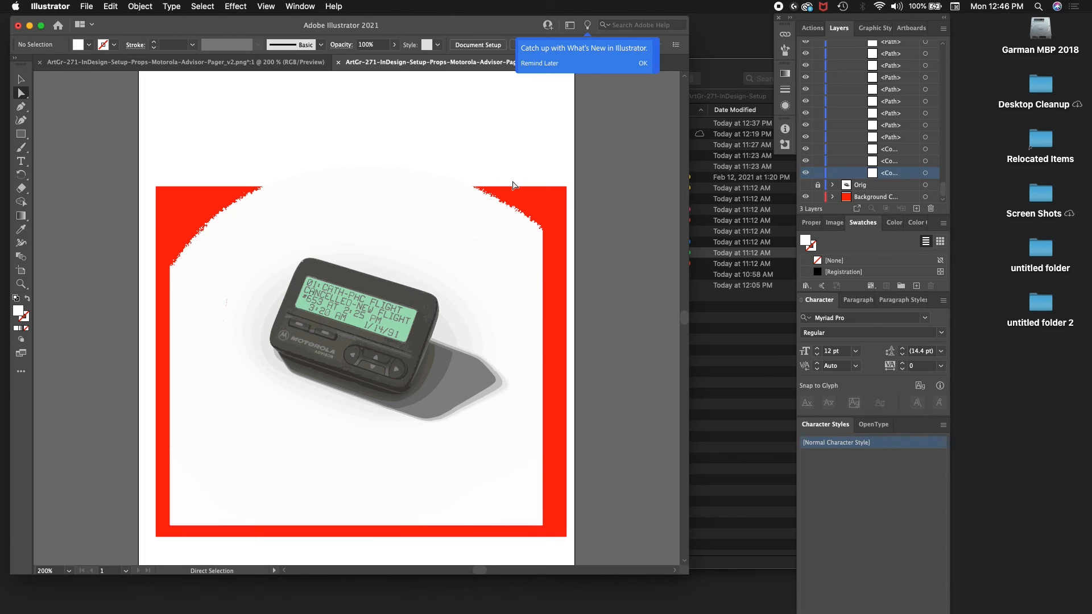
left_click(500, 229)
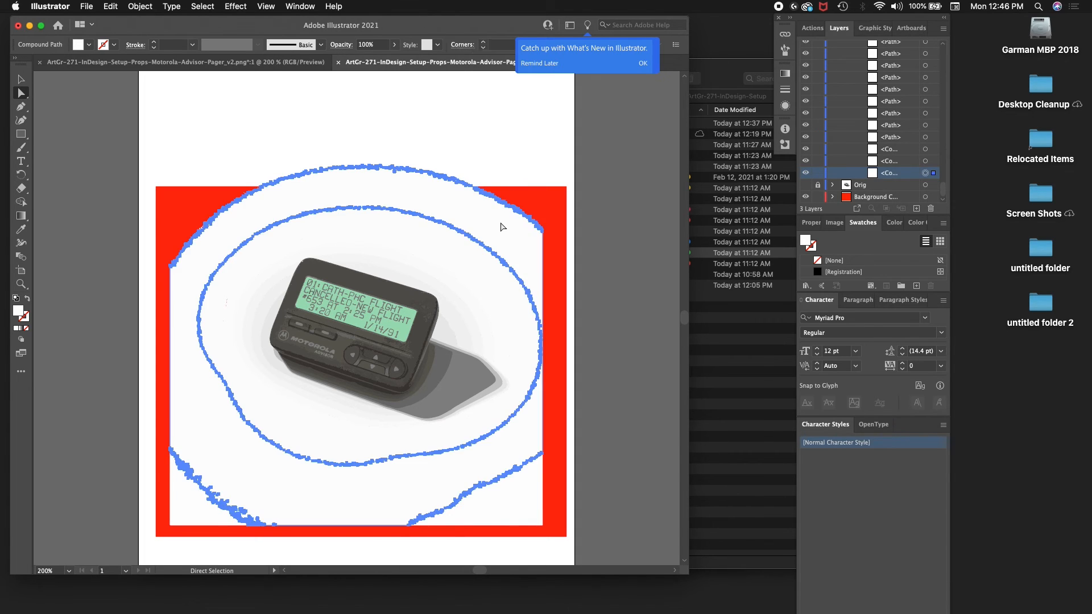
key("Delete")
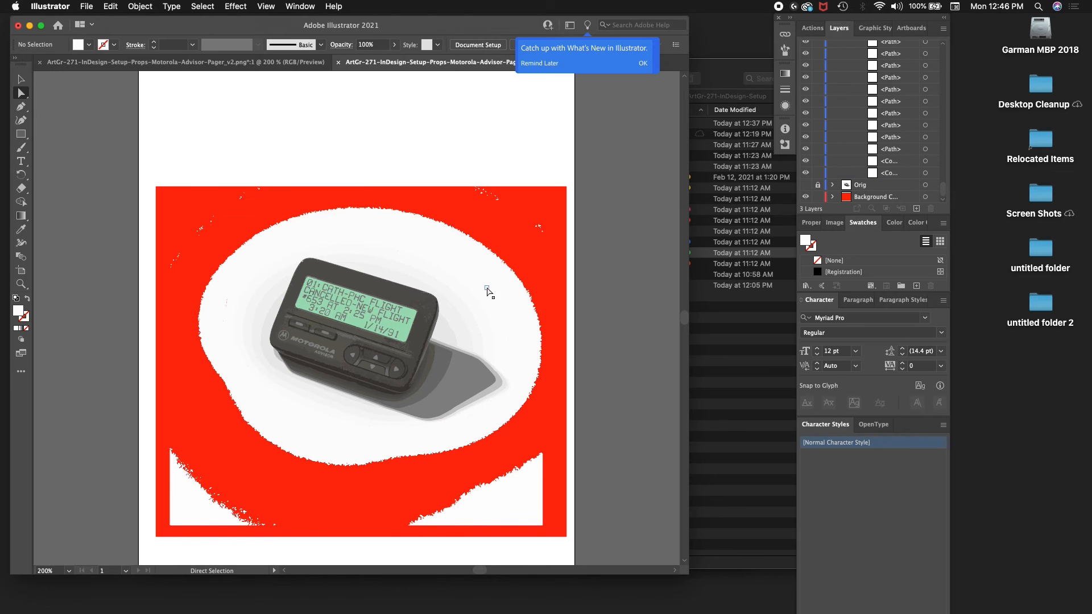
Delete the concentric white background rings around the pager, including the wide outer ring
left_click(488, 291)
key("Delete")
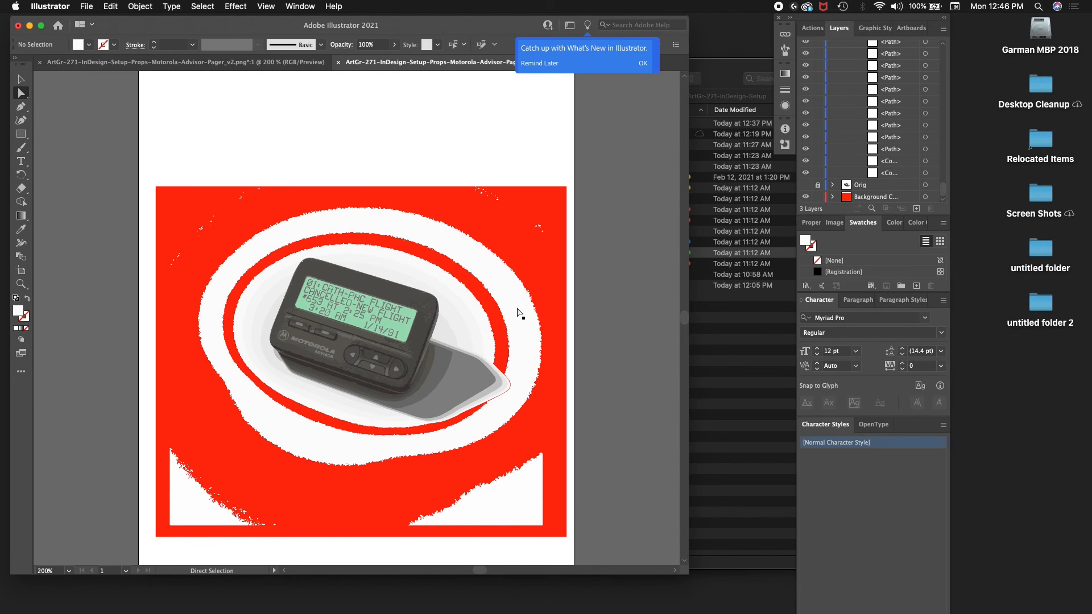
left_click(526, 317)
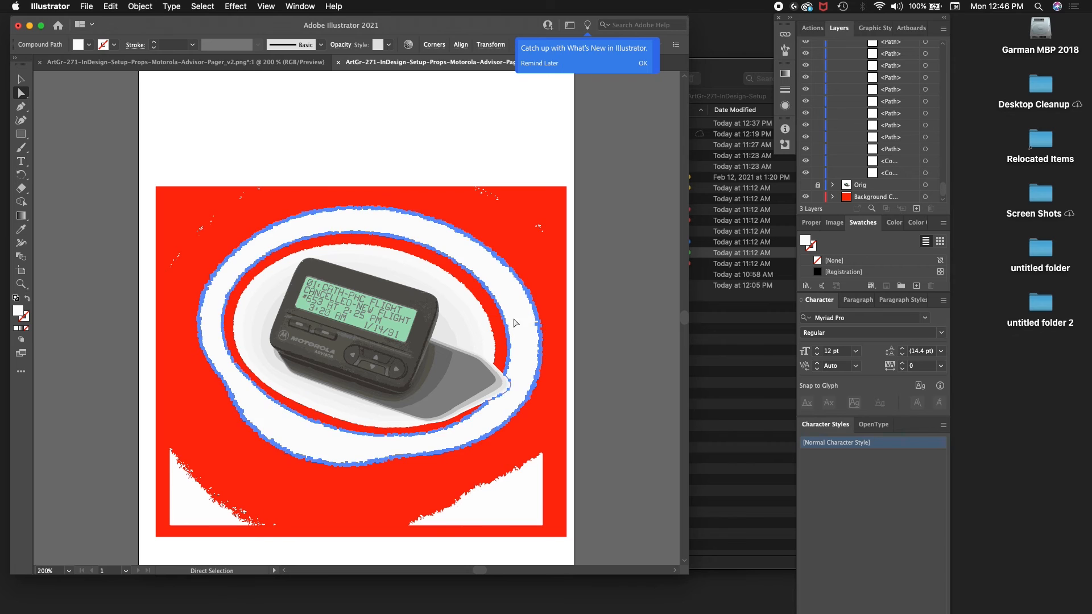
key("Delete")
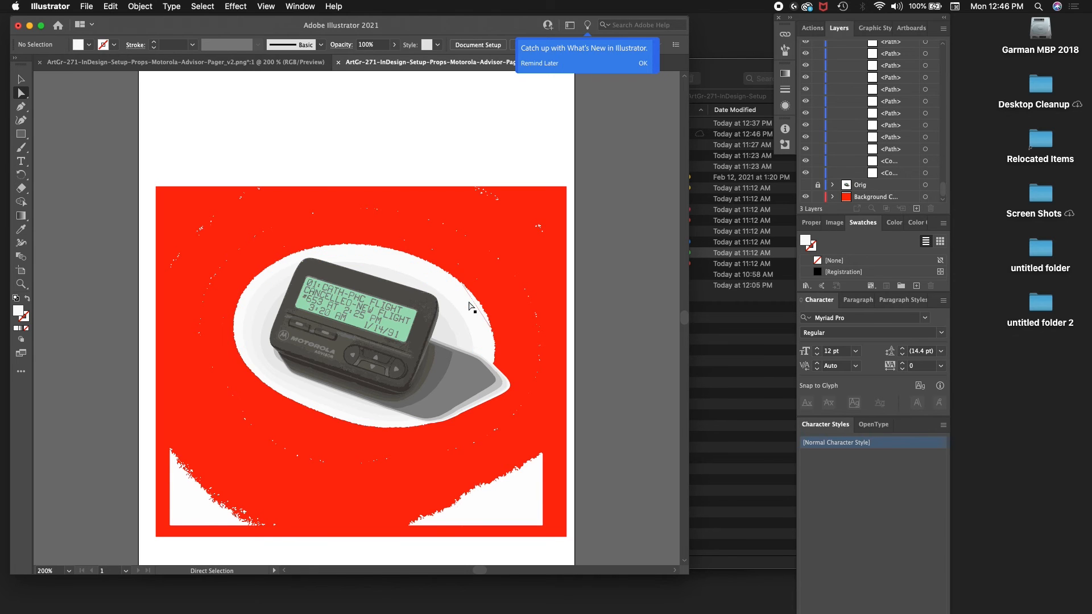
left_click(466, 312)
left_click(510, 338)
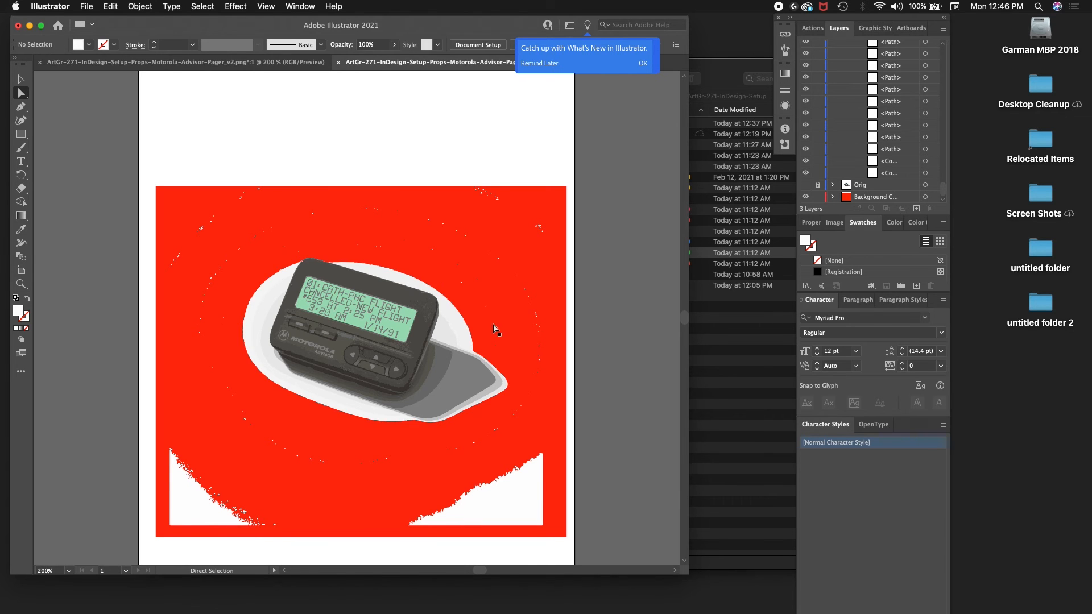
Delete the white background shapes in the lower-right and lower-left corners of the trace
left_click(512, 499)
key("Delete")
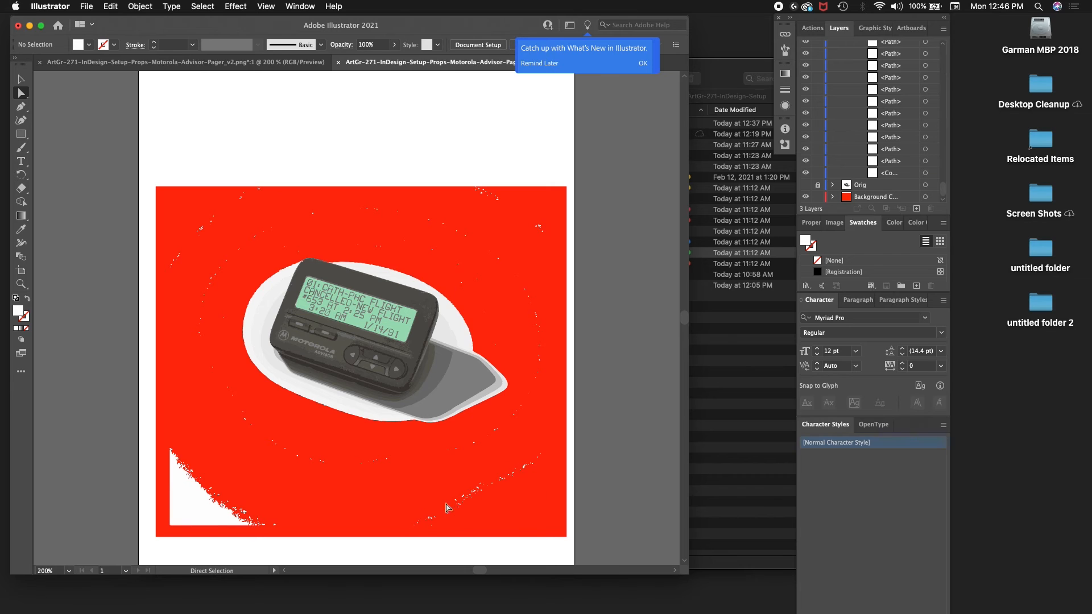
left_click(195, 505)
key("Delete")
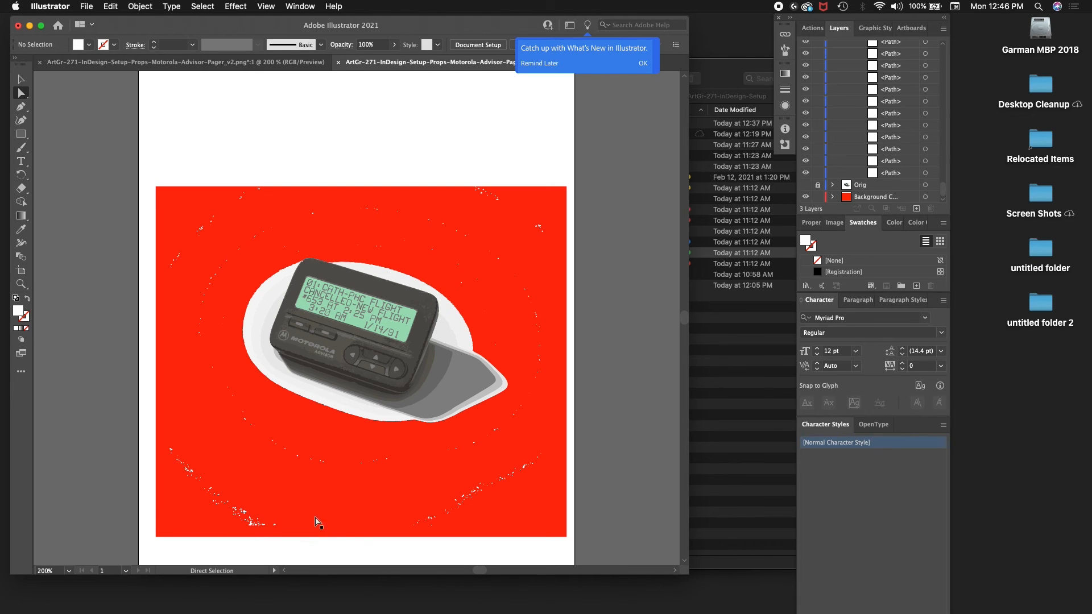
Delete the remaining pale halo paths hugging the pager's left side, lower edge and right side
left_click(248, 350)
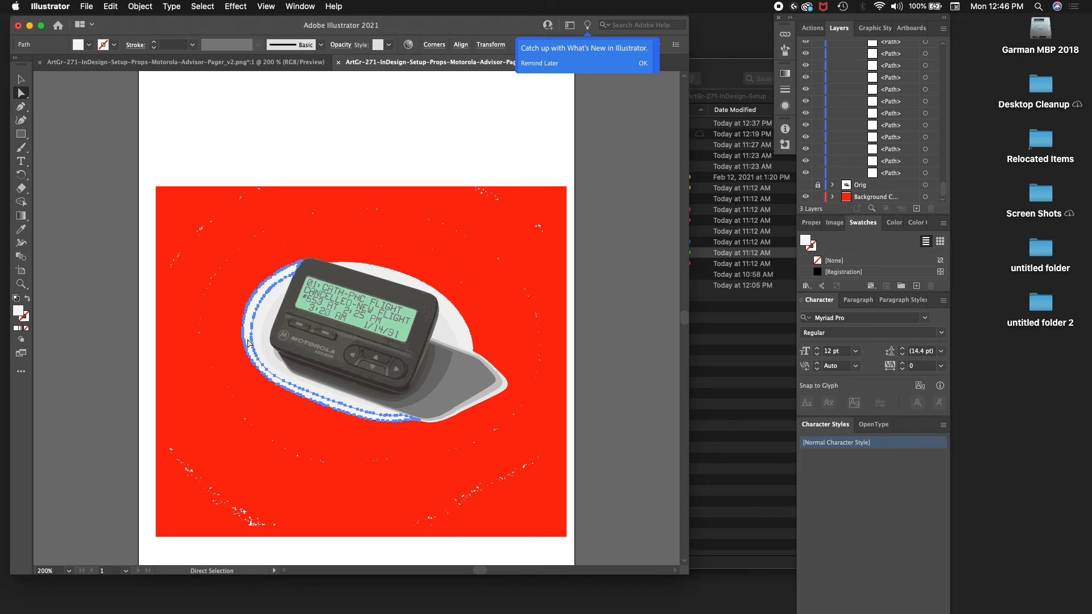
key("Delete")
left_click(456, 339)
key("Delete")
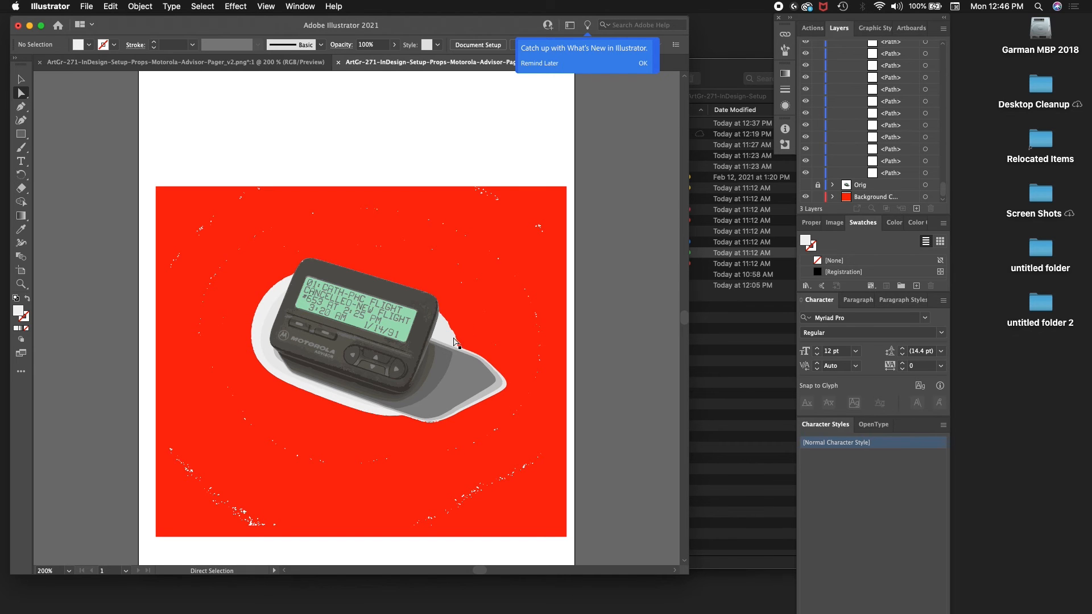
left_click(452, 342)
key("Delete")
left_click(266, 352)
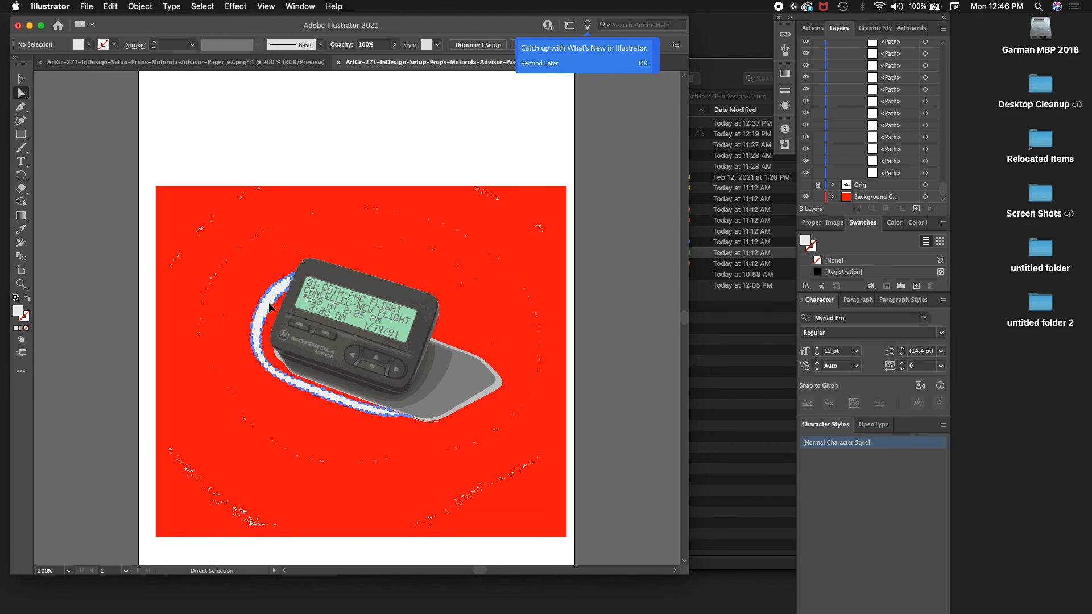
key("Delete")
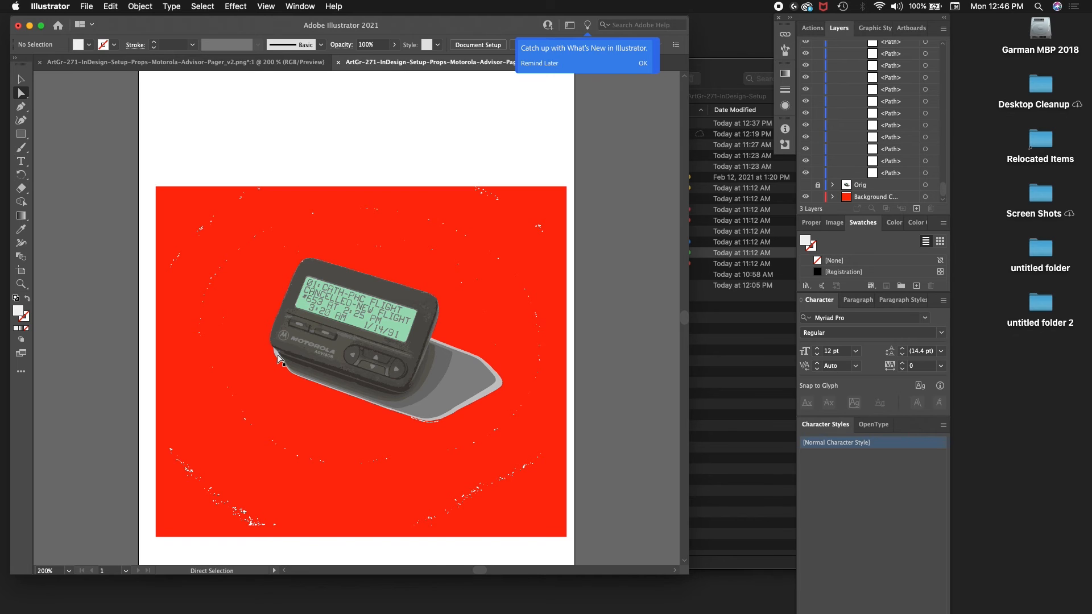
Delete the light gray path outlining the pager's base and cast shadow
left_click(275, 355)
left_click(232, 376)
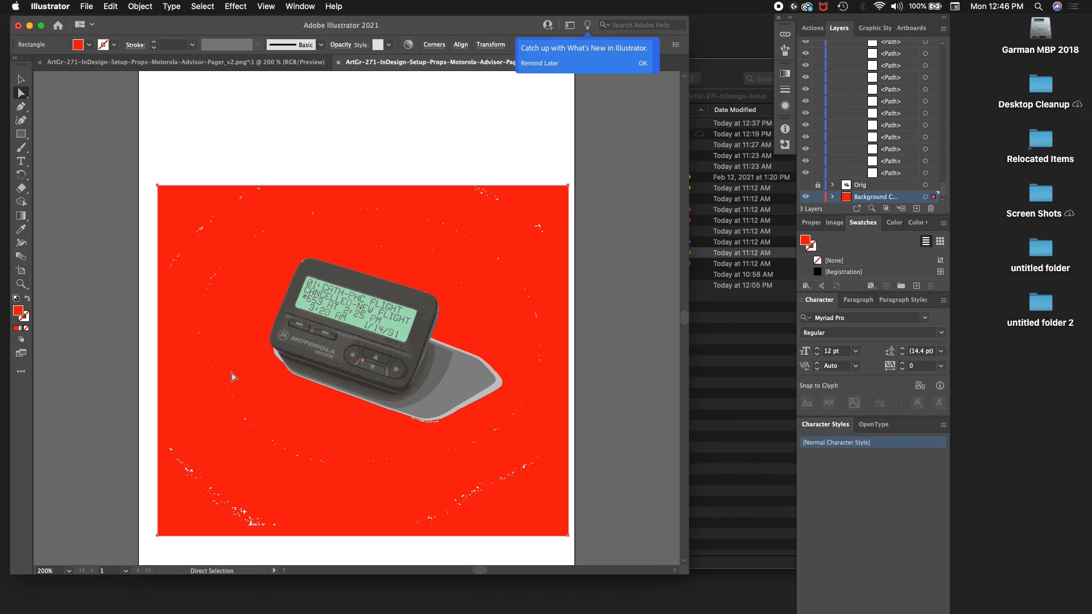
left_click(498, 391)
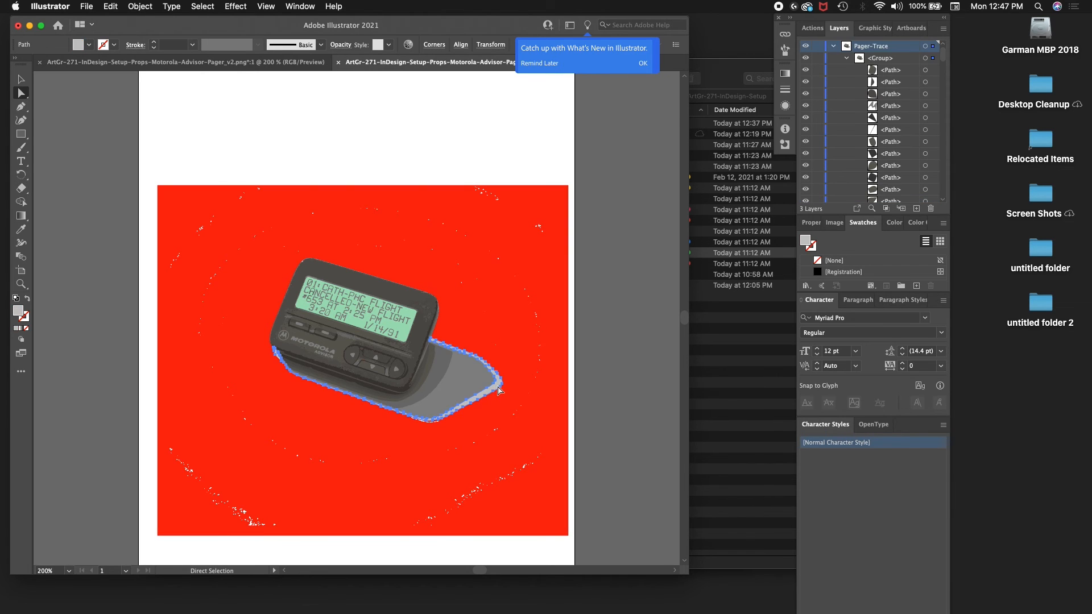
key("Delete")
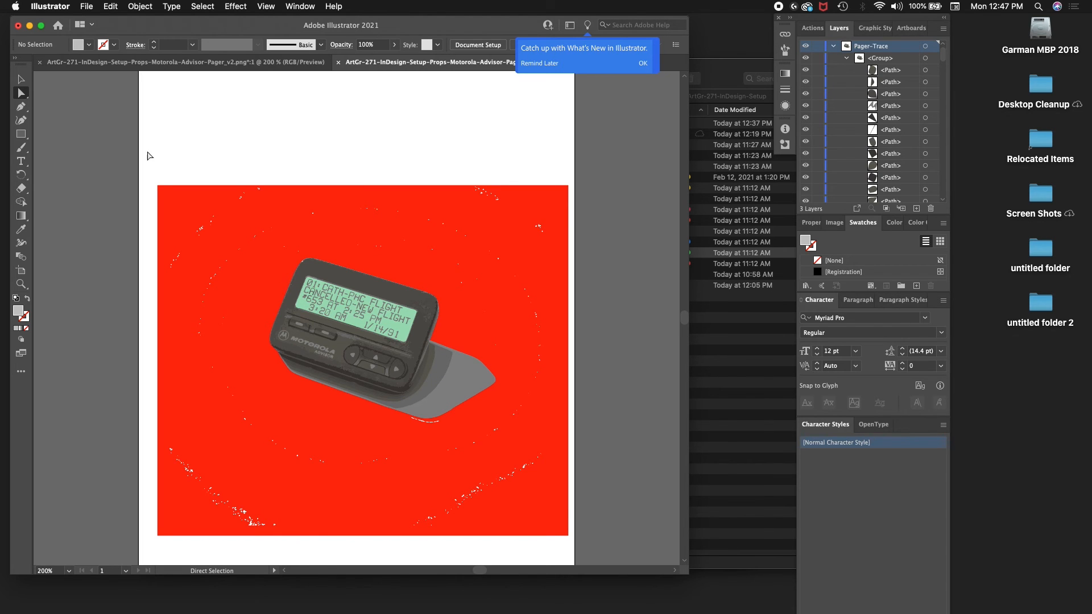
Save the document as an Illustrator file named ArtGr-271-InDesign-Setup-Props-Motorola-Advisor-Pager_v3.ai, keeping the default Illustrator options
left_click(86, 6)
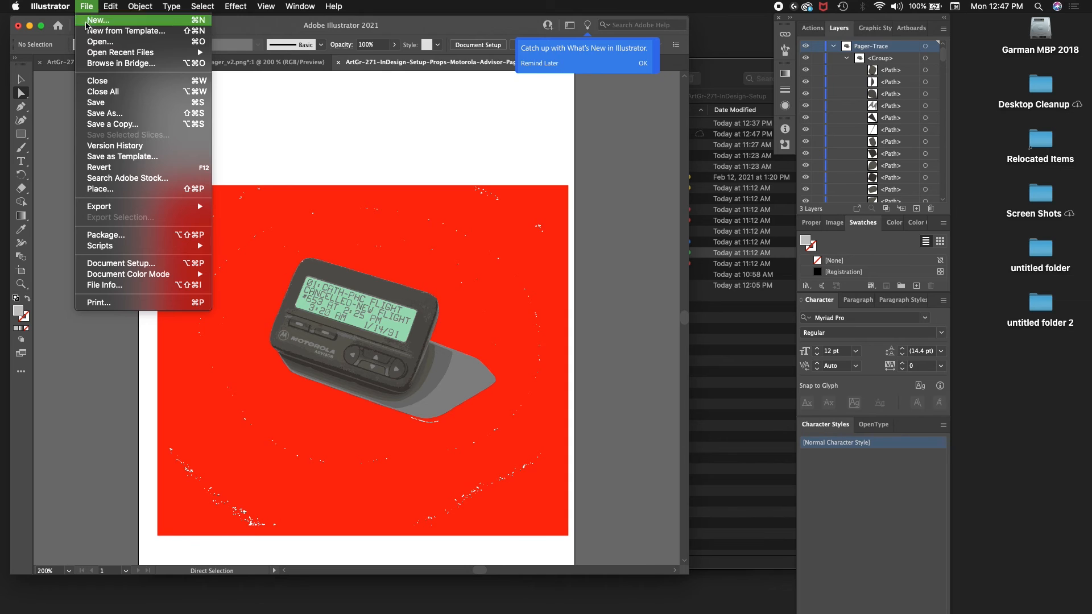
left_click(104, 122)
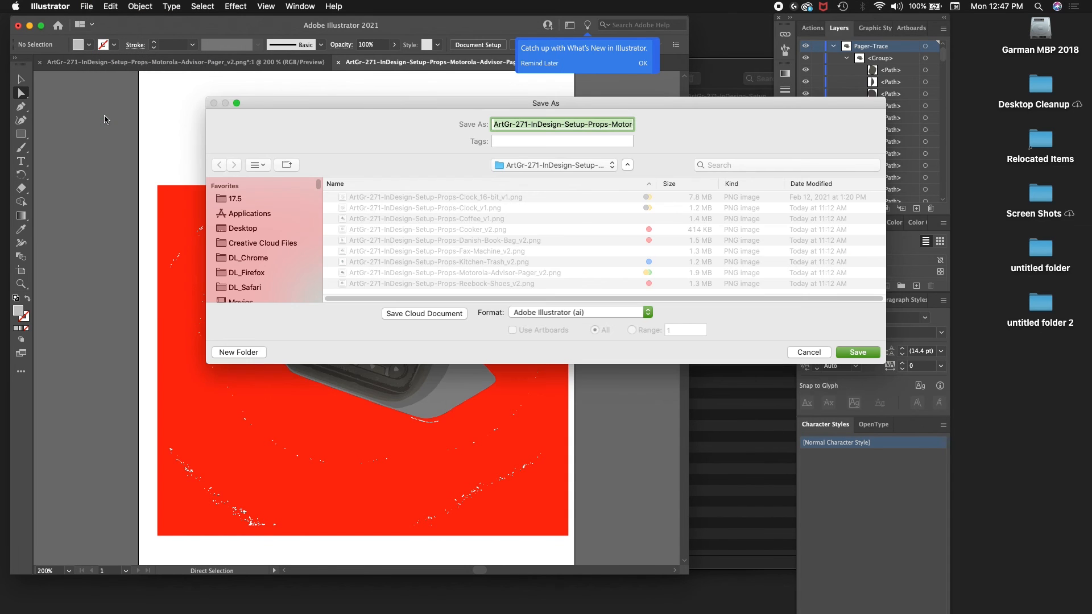
key("Right")
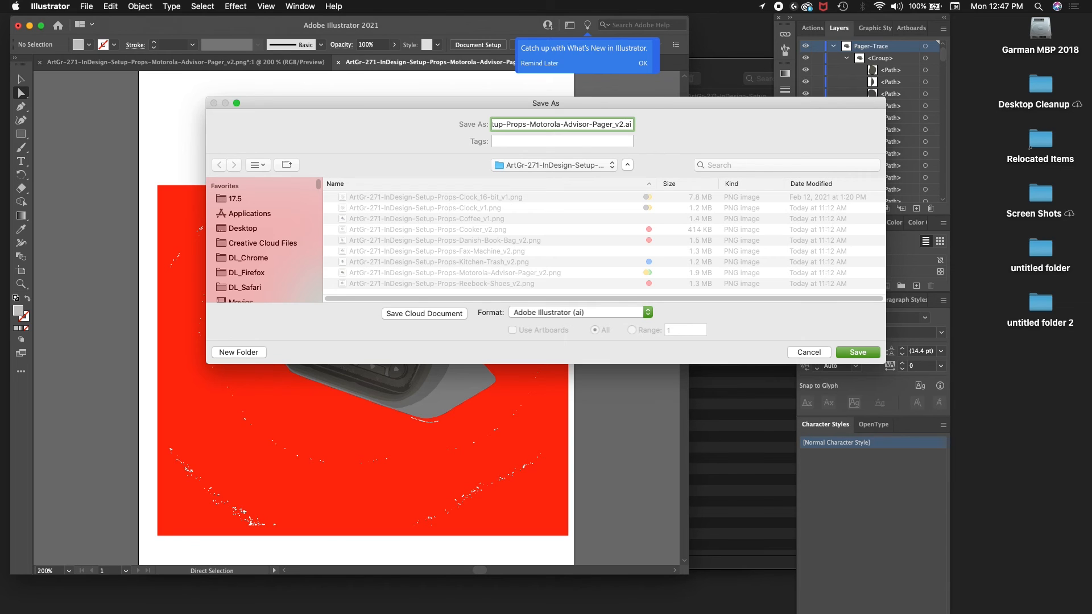
key("BackSpace")
key("Return")
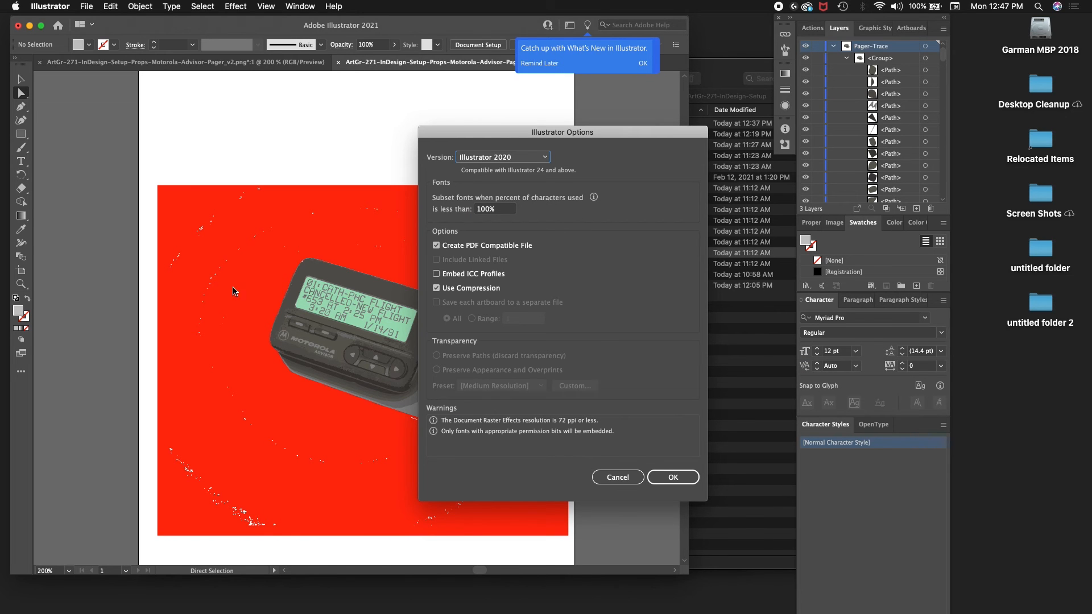
left_click(682, 476)
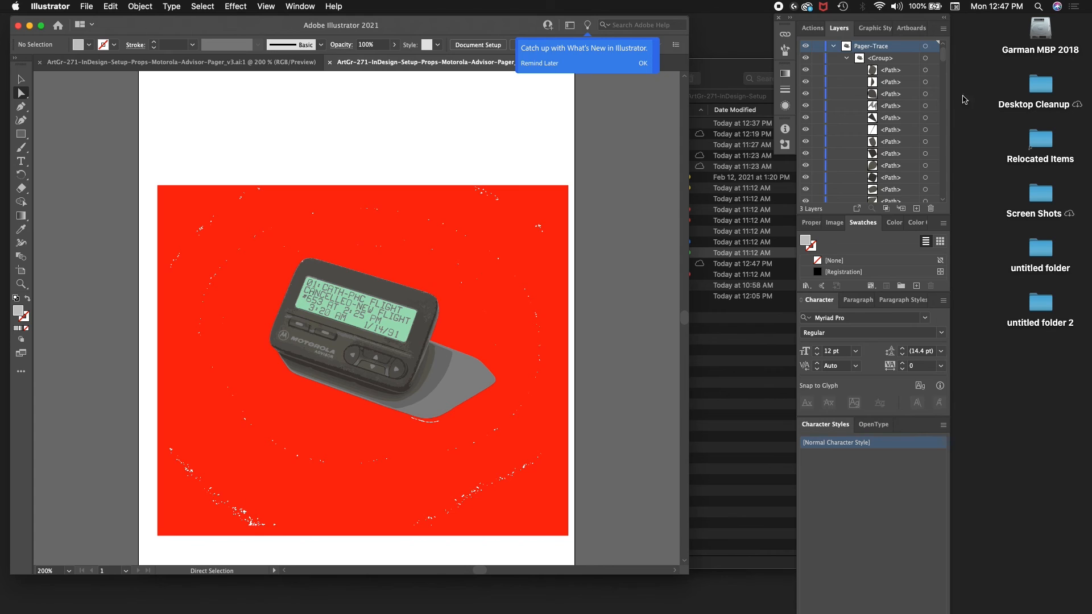
Select several small white paths one by one from the traced group's path list to locate the stray specks
scroll(887, 103, "down", 10)
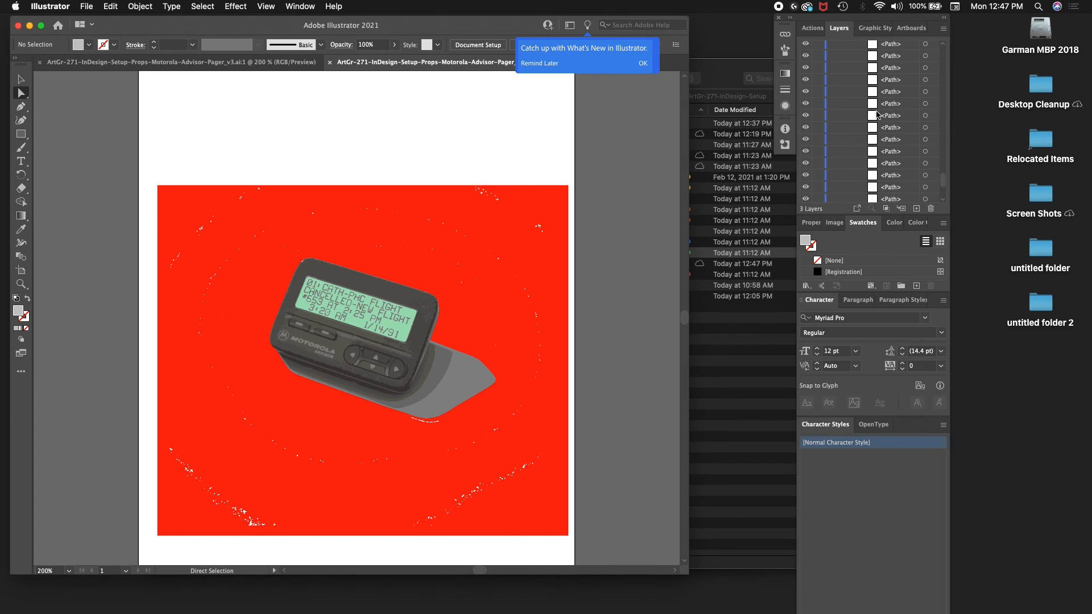
left_click(932, 117)
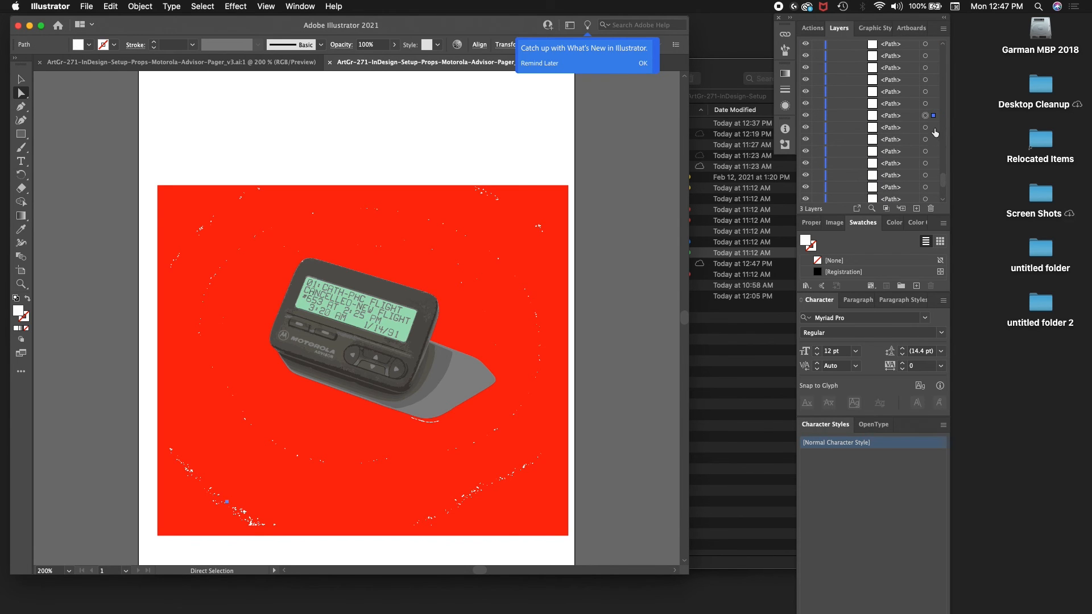
left_click(933, 129)
left_click(933, 141)
Switch to the Lasso tool, encircle the stray white specks in the trace's lower-left area, and delete them
left_click(22, 93)
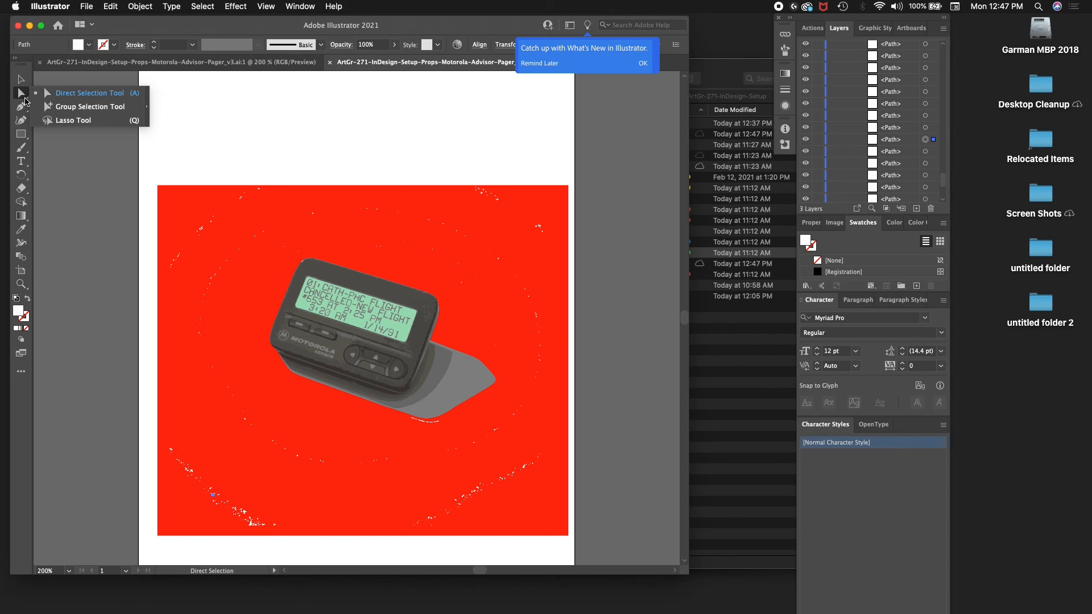
left_click(82, 108)
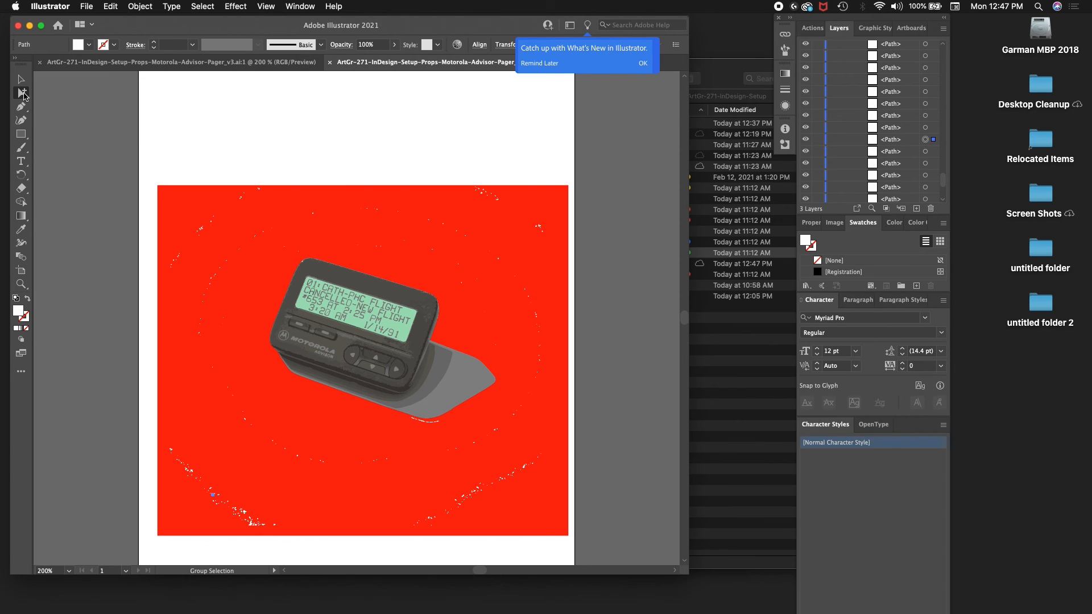
left_click(23, 94)
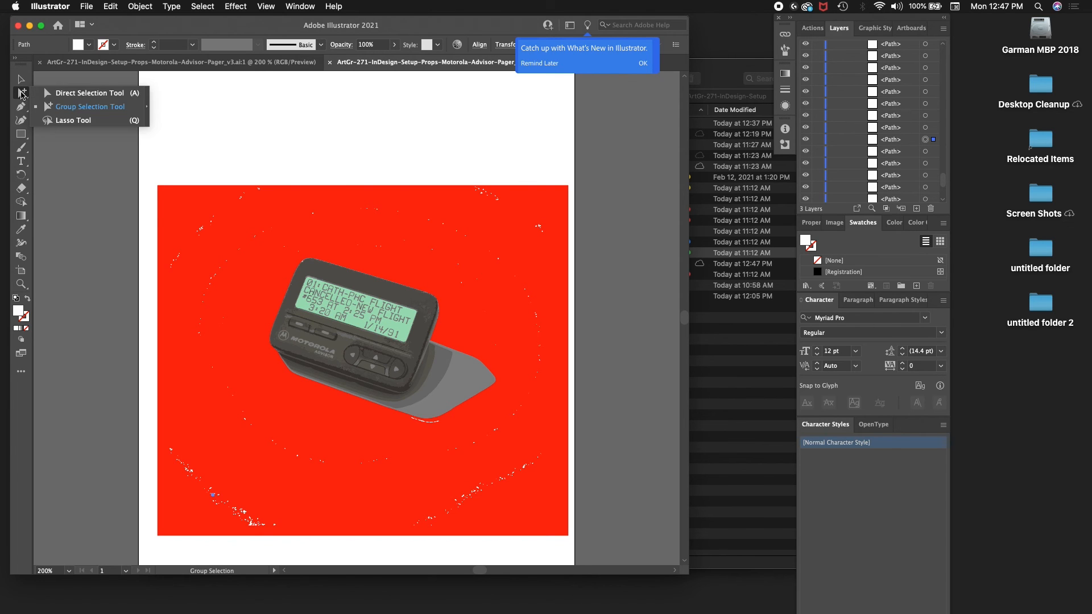
left_click(81, 121)
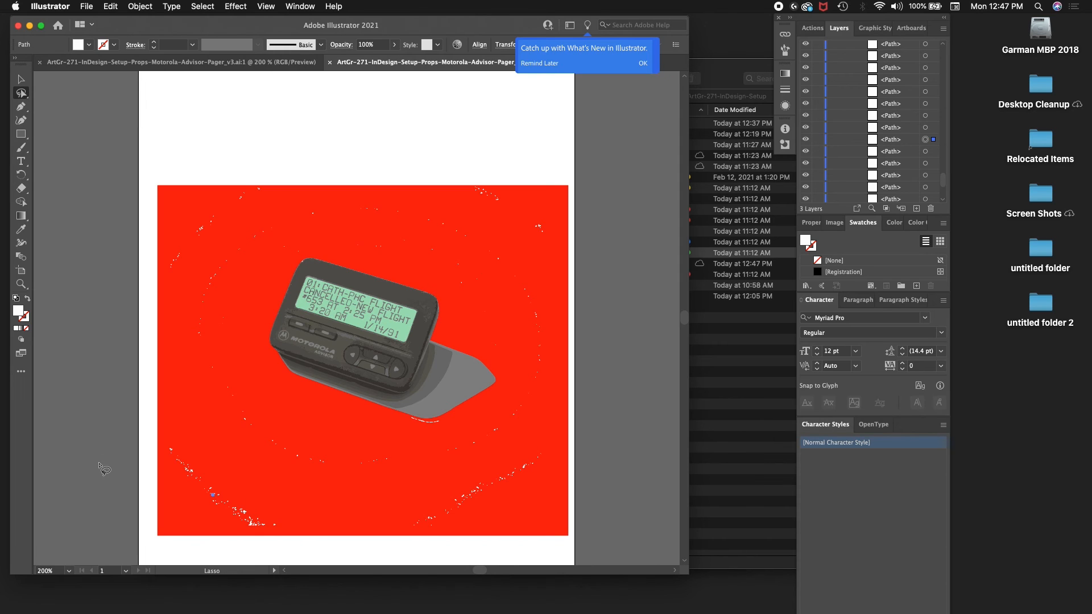
mouse_move(100, 461)
left_mouse_down()
mouse_move(215, 342)
mouse_move(312, 404)
mouse_move(268, 566)
mouse_move(211, 497)
mouse_move(185, 490)
left_mouse_up()
key("Delete")
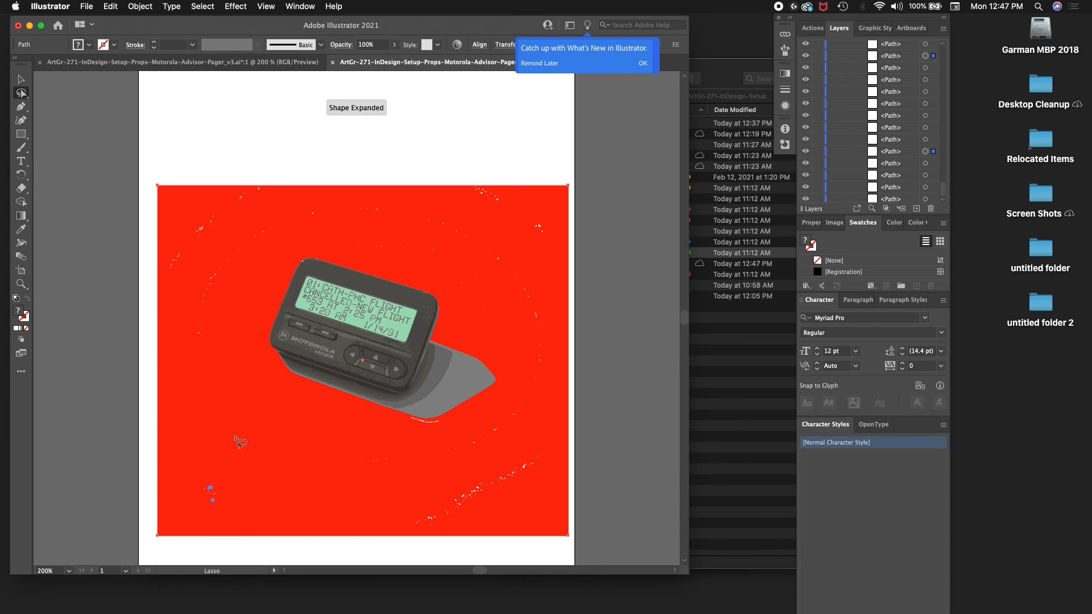
Try to lasso and delete the remaining specks in the trace's lower-left area, and undo the deletion
mouse_move(251, 415)
left_mouse_down()
mouse_move(202, 417)
mouse_move(296, 488)
mouse_move(262, 435)
left_mouse_up()
key("Delete")
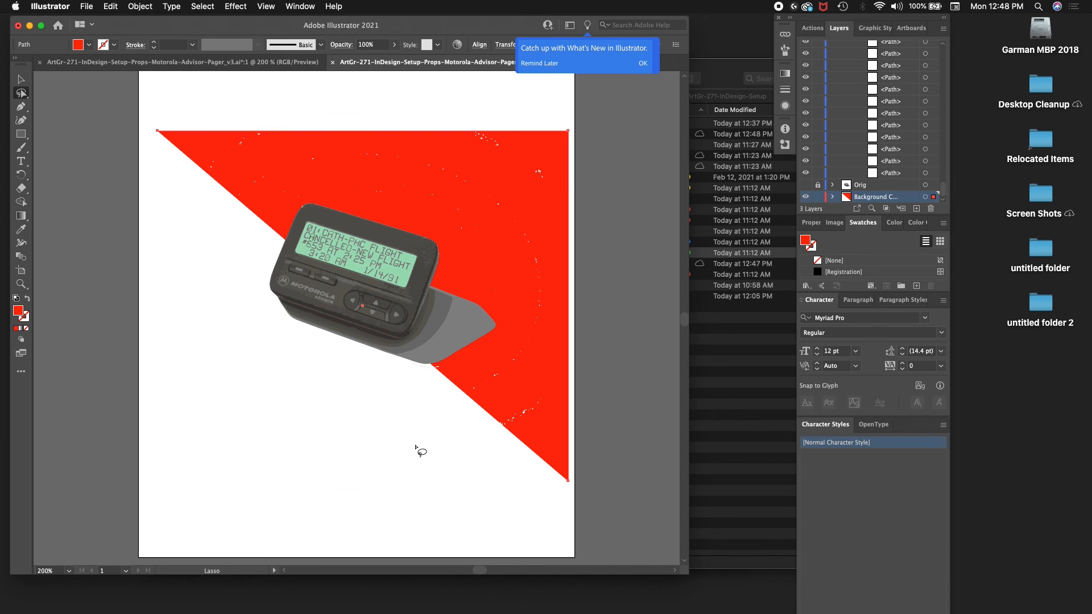
key("super+z")
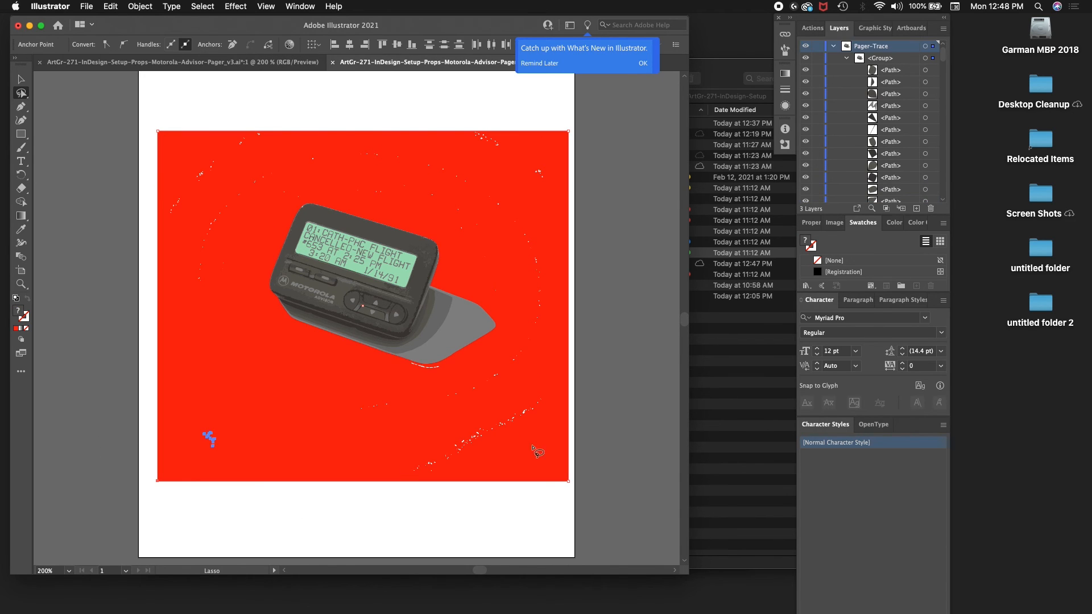
Lock the Background Check layer and expand the Pager-Trace layer's contents again
left_click(833, 46)
left_click(869, 71)
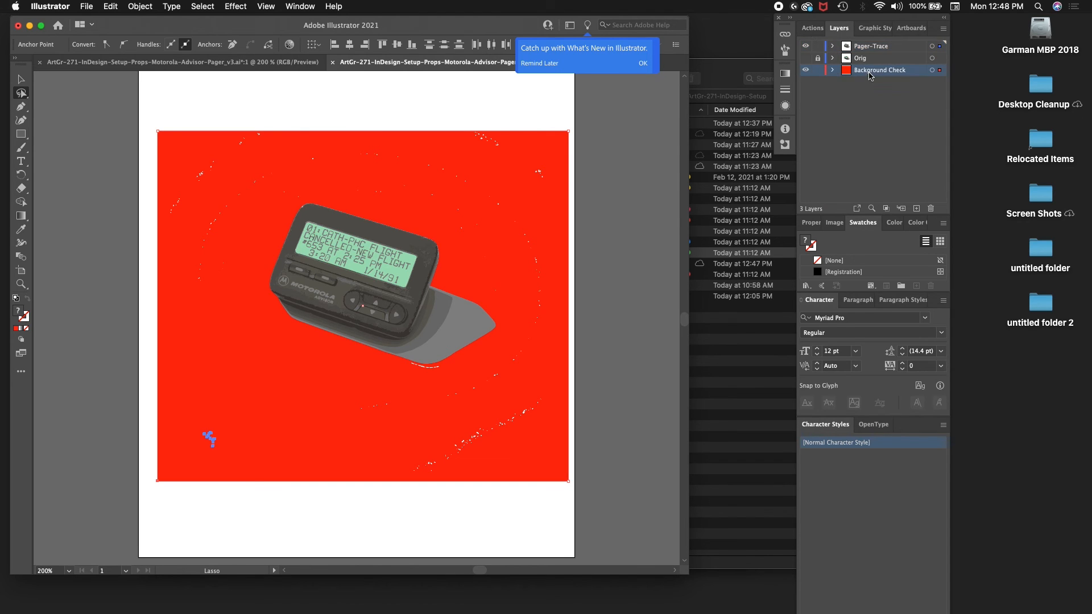
left_click(817, 70)
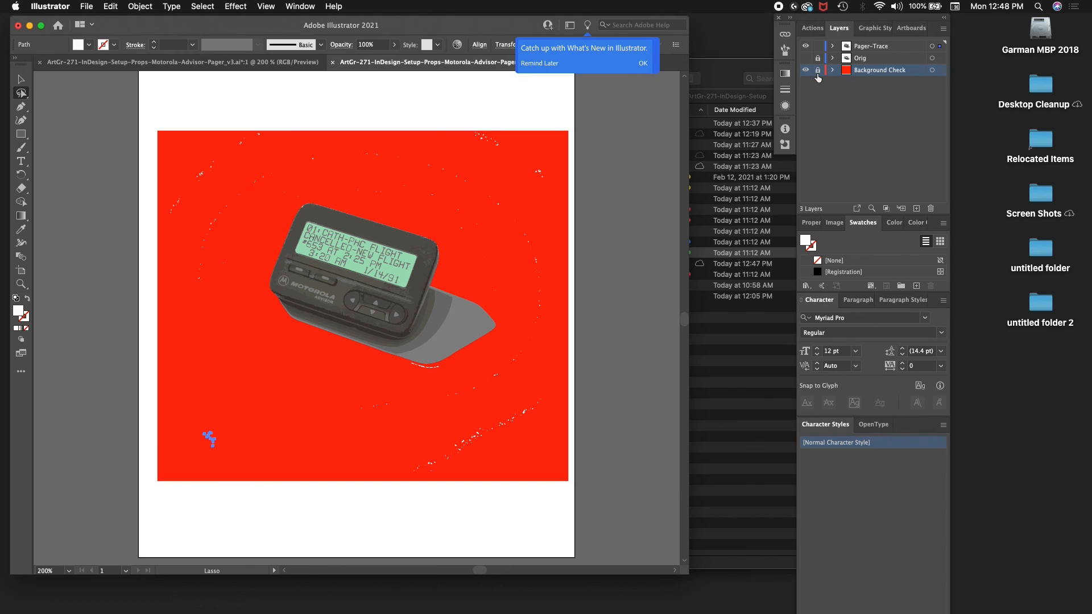
left_click(833, 47)
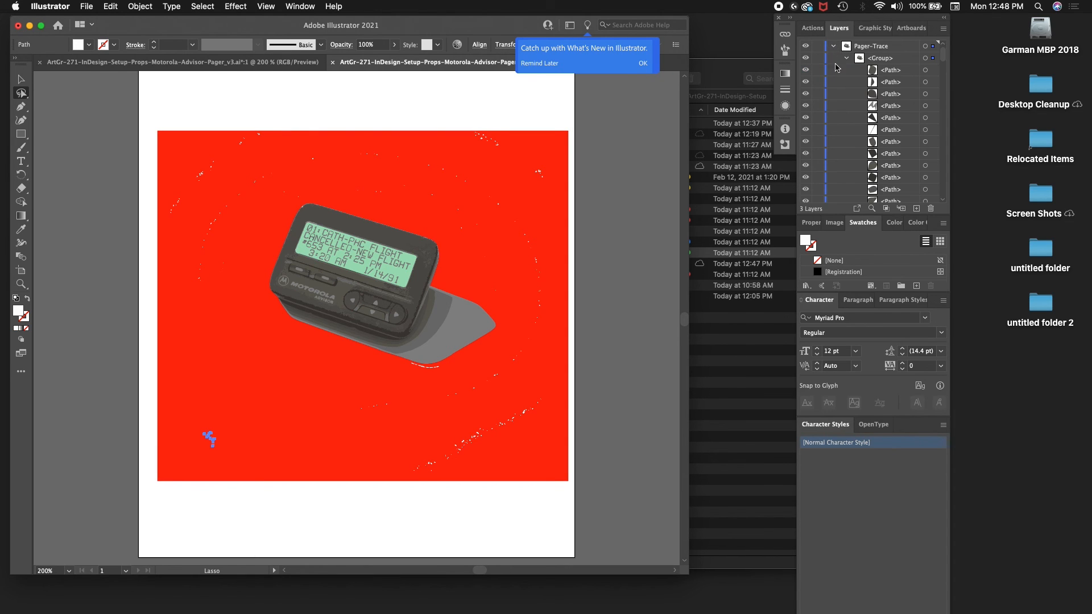
left_click(832, 46)
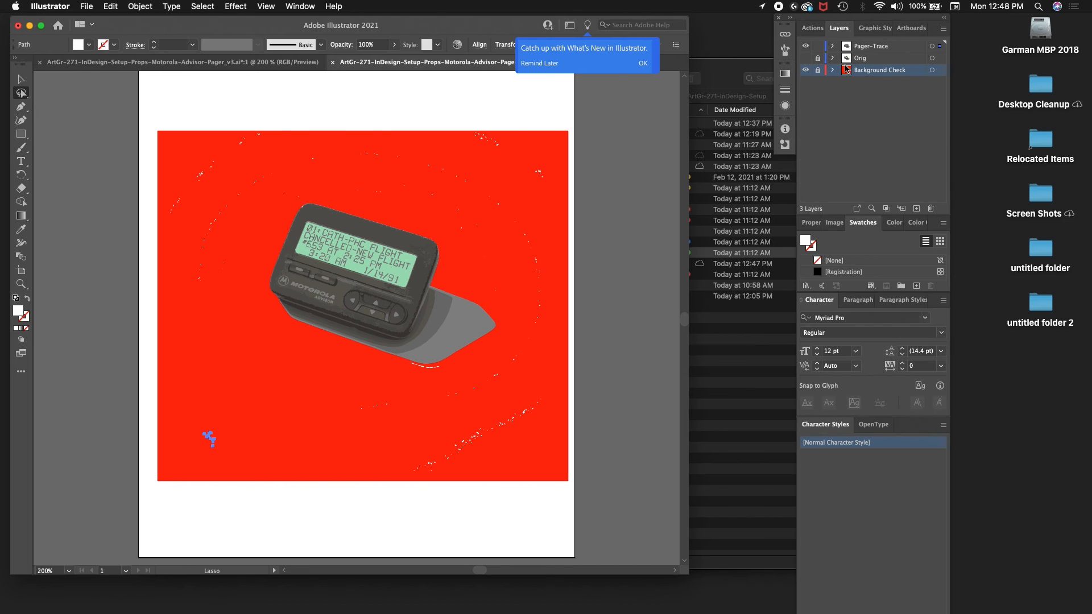
left_click(834, 46)
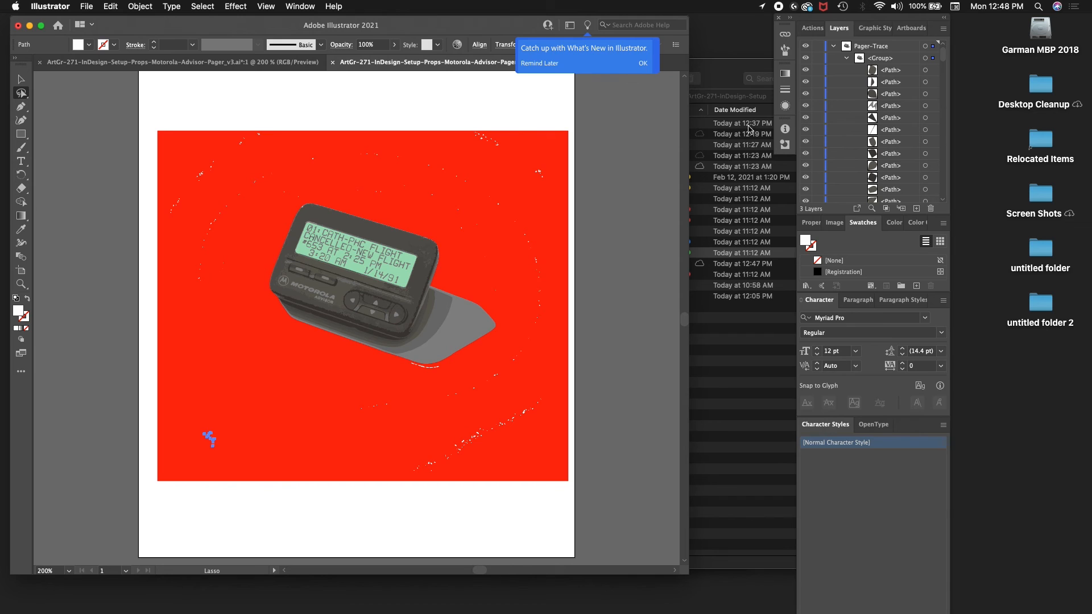
Lasso and delete the stray white specks along the red background's upper-right, top and left areas
mouse_move(630, 113)
left_mouse_down()
mouse_move(441, 101)
mouse_move(404, 136)
mouse_move(384, 199)
mouse_move(442, 239)
mouse_move(452, 263)
mouse_move(547, 319)
mouse_move(611, 209)
left_mouse_up()
key("Delete")
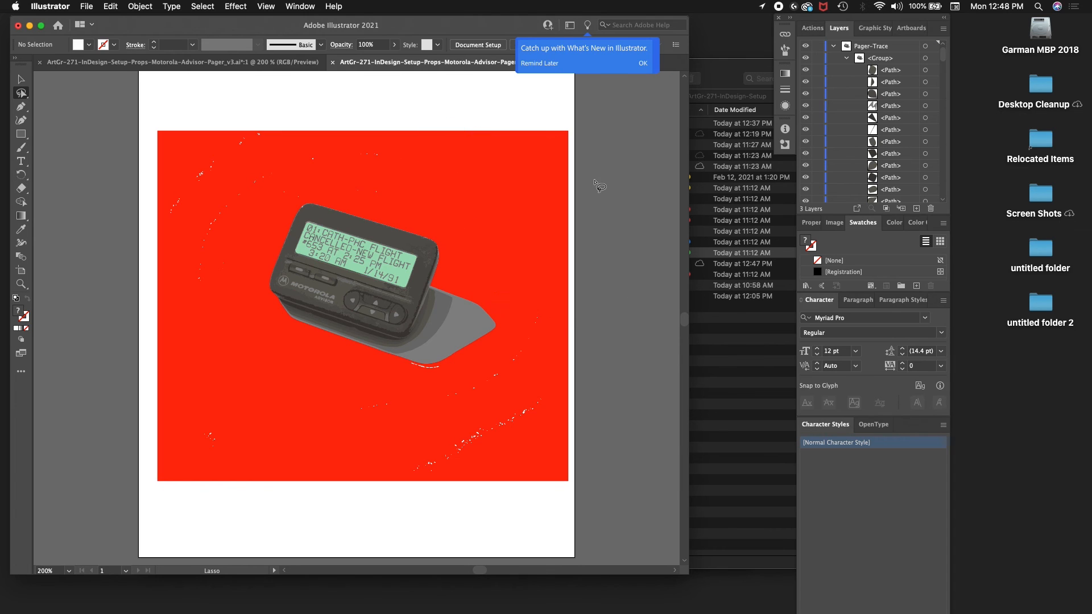
mouse_move(377, 110)
left_mouse_down()
mouse_move(141, 126)
mouse_move(121, 197)
mouse_move(134, 280)
mouse_move(206, 315)
mouse_move(245, 285)
mouse_move(305, 195)
mouse_move(371, 189)
mouse_move(419, 126)
mouse_move(395, 114)
left_mouse_up()
key("Delete")
mouse_move(121, 328)
left_mouse_down()
mouse_move(245, 293)
mouse_move(311, 396)
mouse_move(273, 476)
mouse_move(110, 455)
mouse_move(116, 370)
left_mouse_up()
key("Delete")
Lasso and delete the white specks in the lower-right area and those below the pager and its shadow
mouse_move(579, 502)
left_mouse_down()
mouse_move(619, 432)
mouse_move(517, 350)
mouse_move(348, 459)
mouse_move(356, 500)
left_mouse_up()
key("Delete")
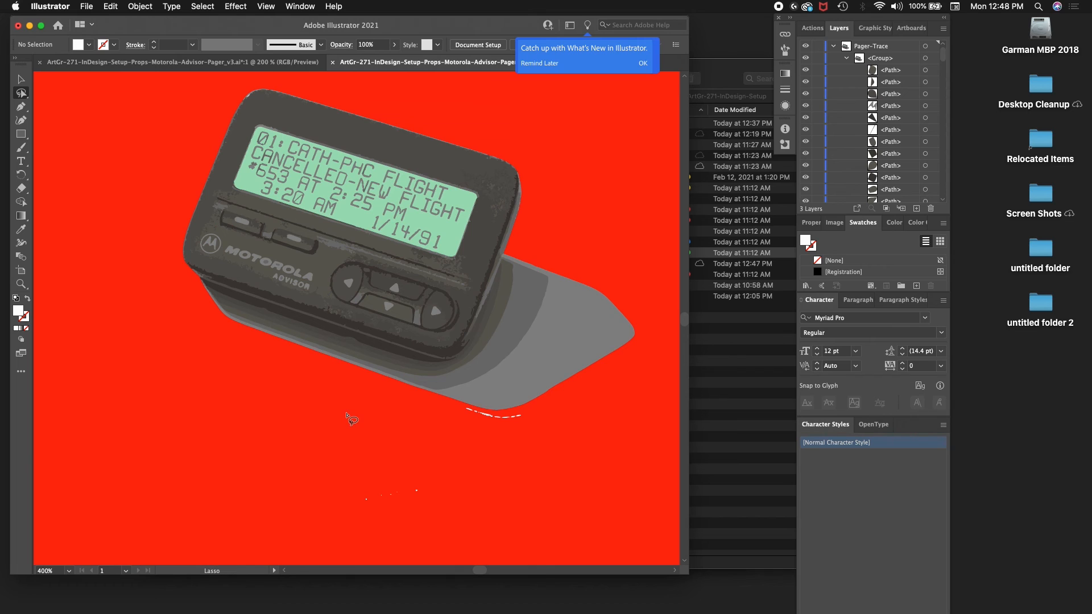
mouse_move(446, 474)
left_mouse_down()
mouse_move(323, 464)
mouse_move(403, 525)
mouse_move(514, 474)
mouse_move(537, 420)
mouse_move(447, 412)
mouse_move(470, 455)
left_mouse_up()
key("Delete")
Inspect the artwork on all sides of the pager at close range for leftover specks against the red background
scroll(467, 456, "up", 3)
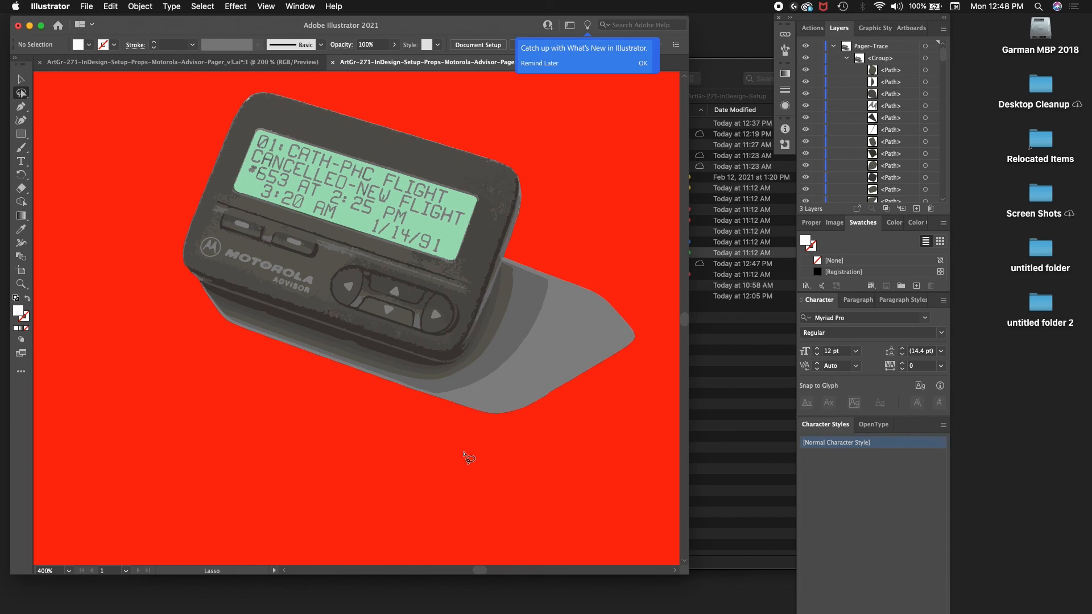
scroll(469, 458, "up", 3)
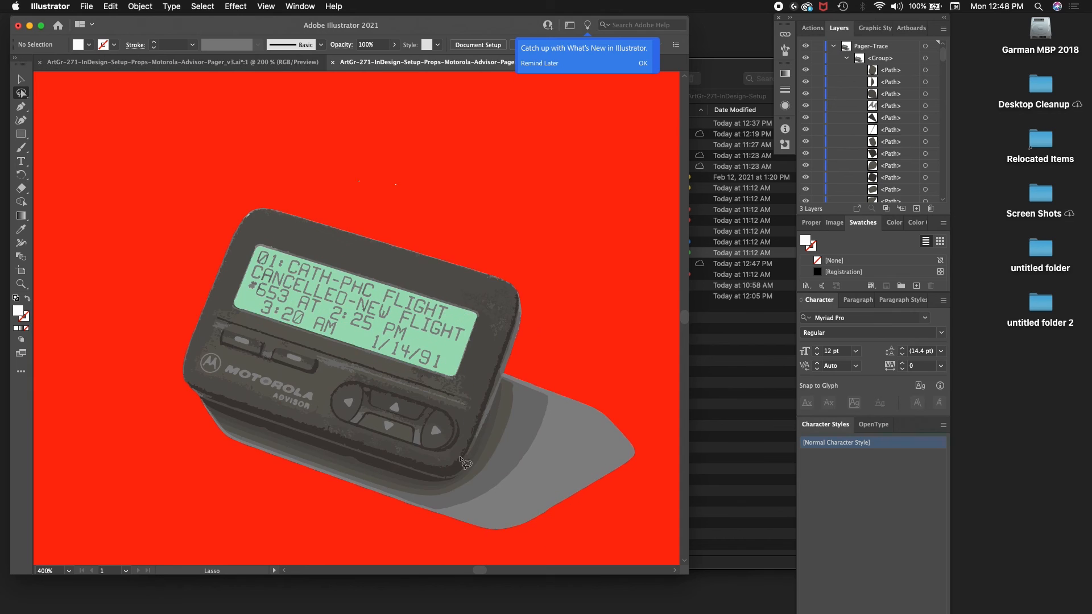
scroll(463, 467, "down", 10)
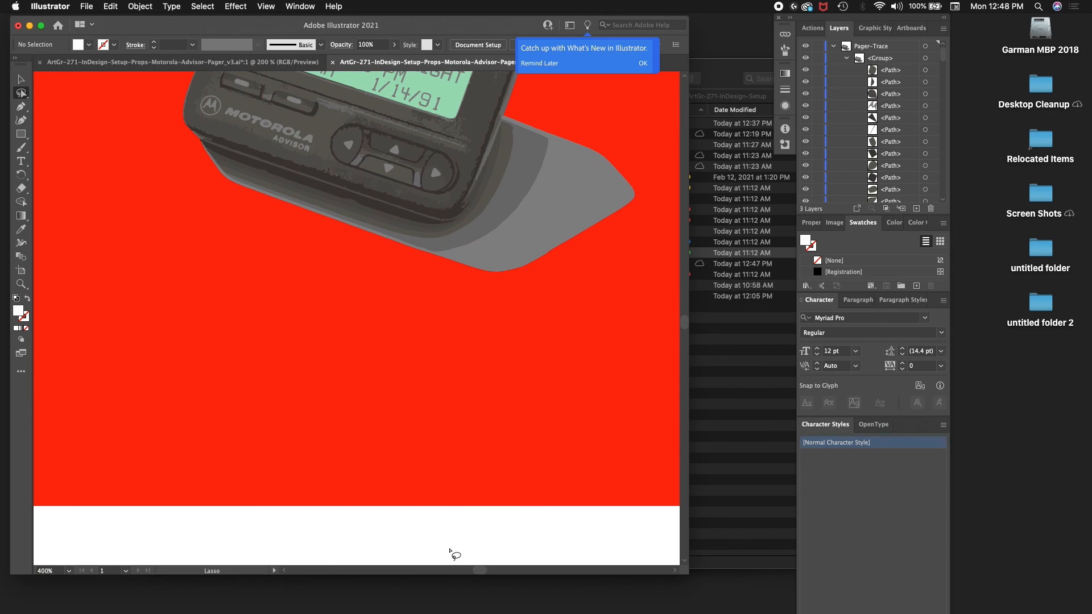
scroll(504, 568, "right", 5)
scroll(503, 569, "up", 2)
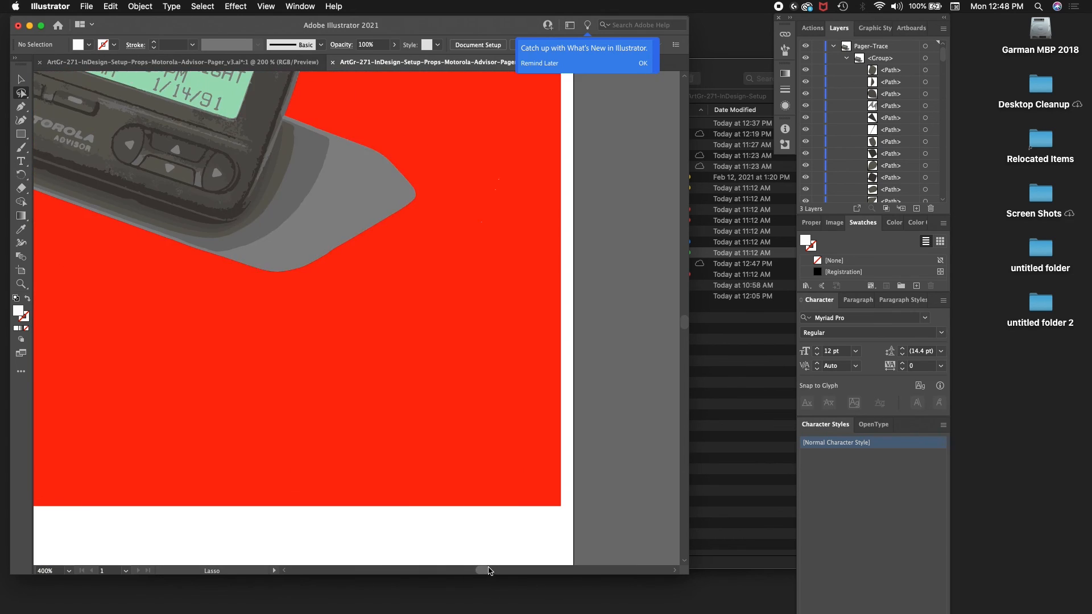
scroll(427, 459, "up", 8)
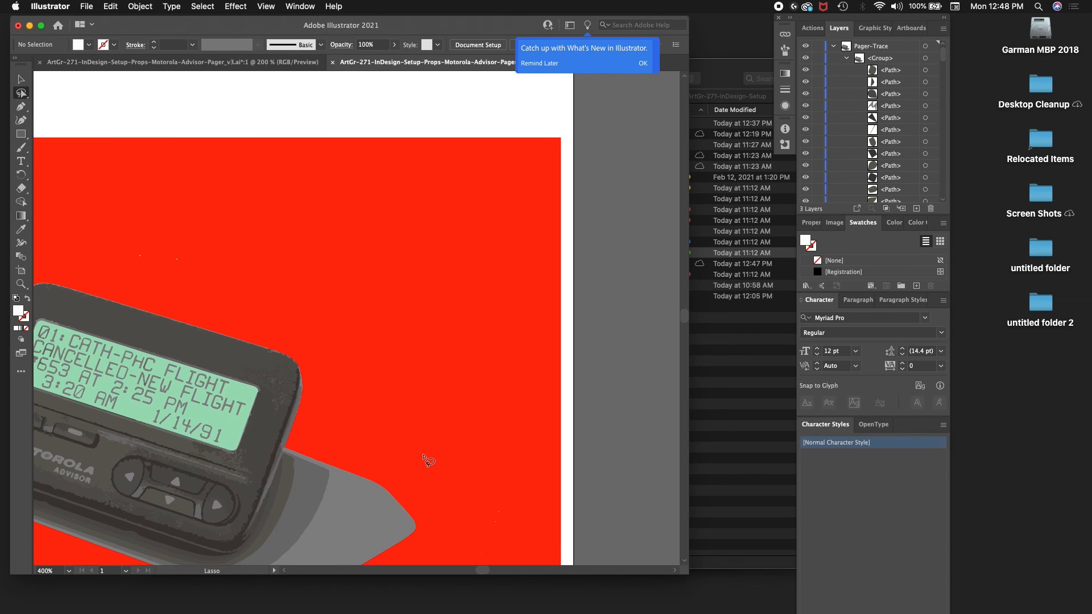
scroll(472, 572, "left", 10)
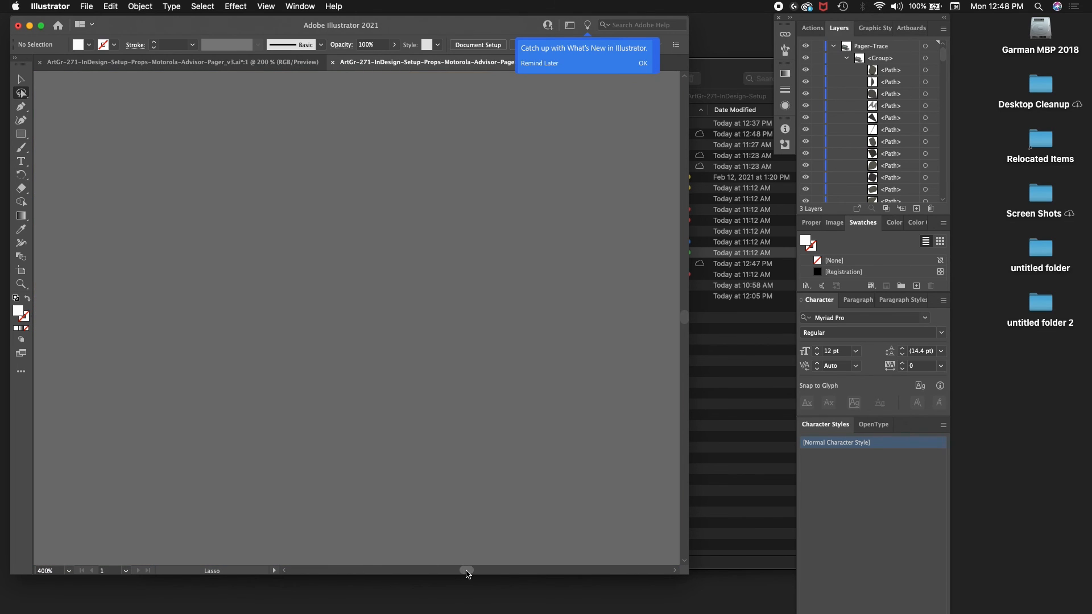
scroll(360, 426, "right", 4)
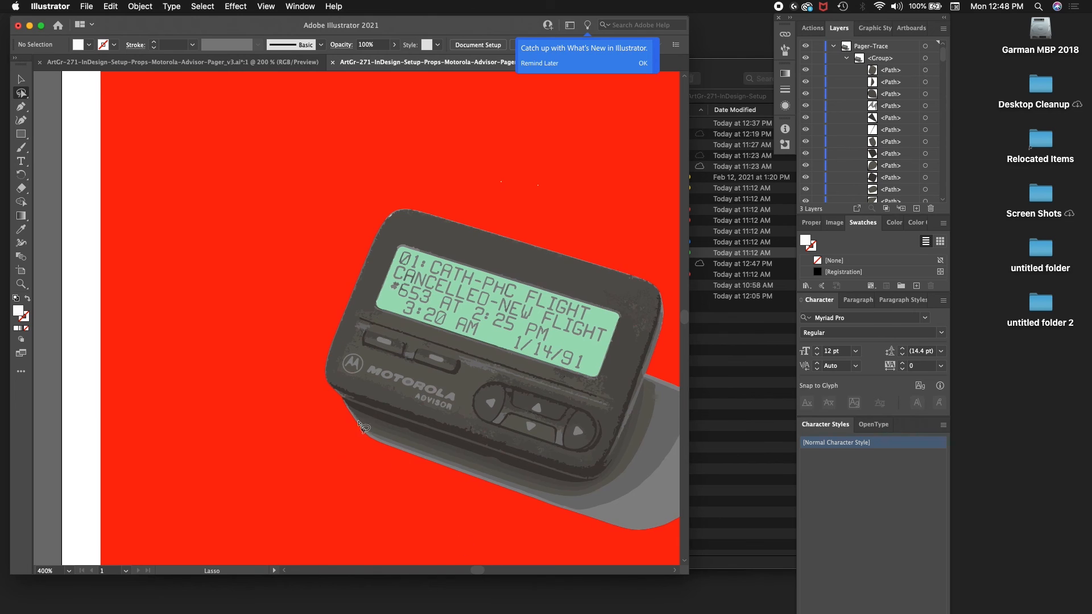
scroll(360, 426, "up", 3)
scroll(360, 426, "down", 10)
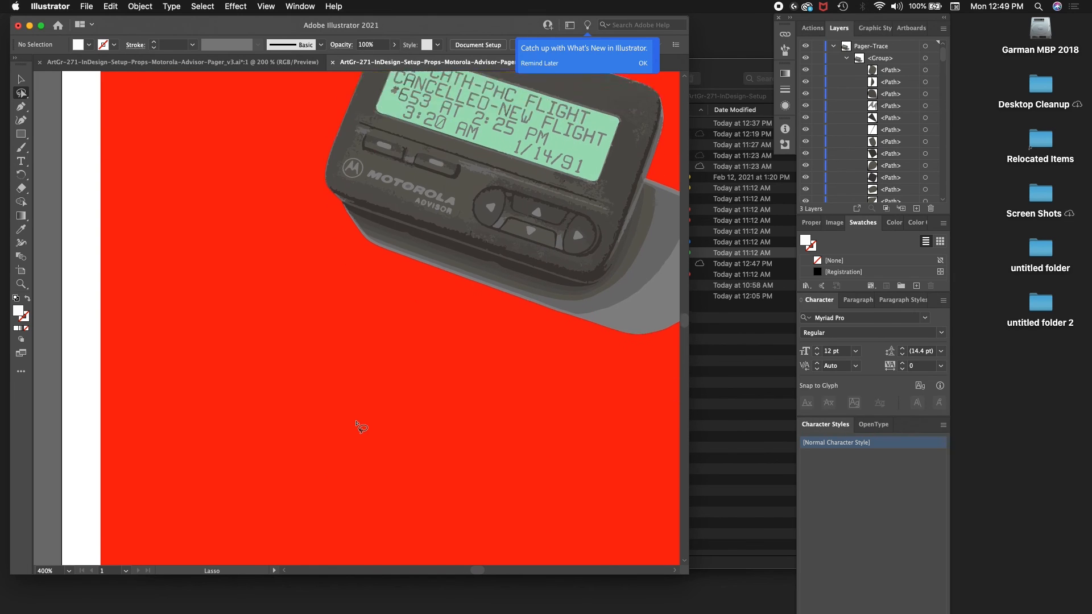
scroll(359, 426, "up", 6)
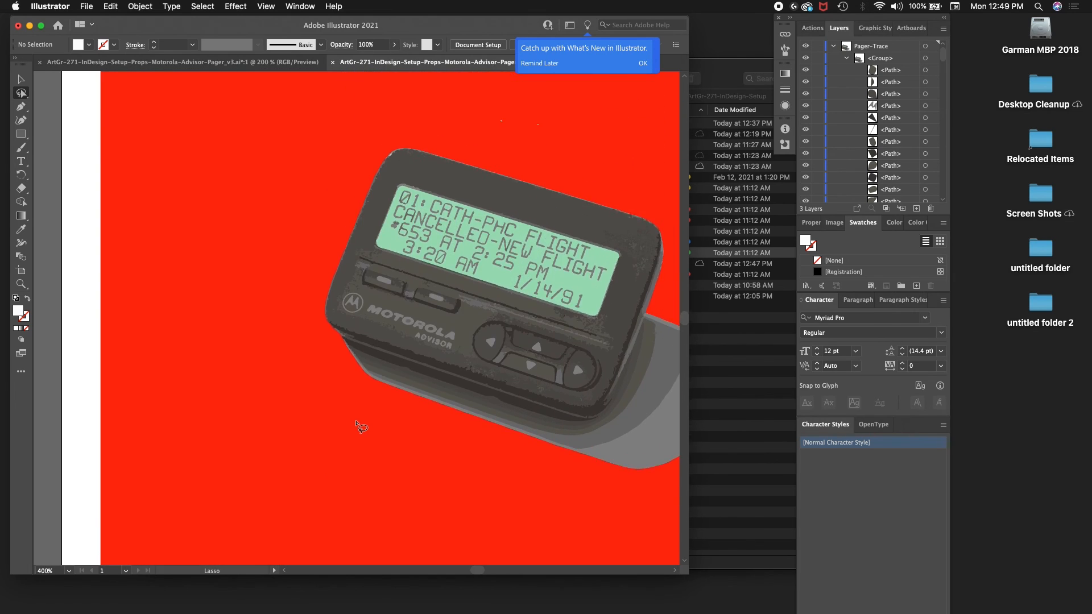
key("super+minus")
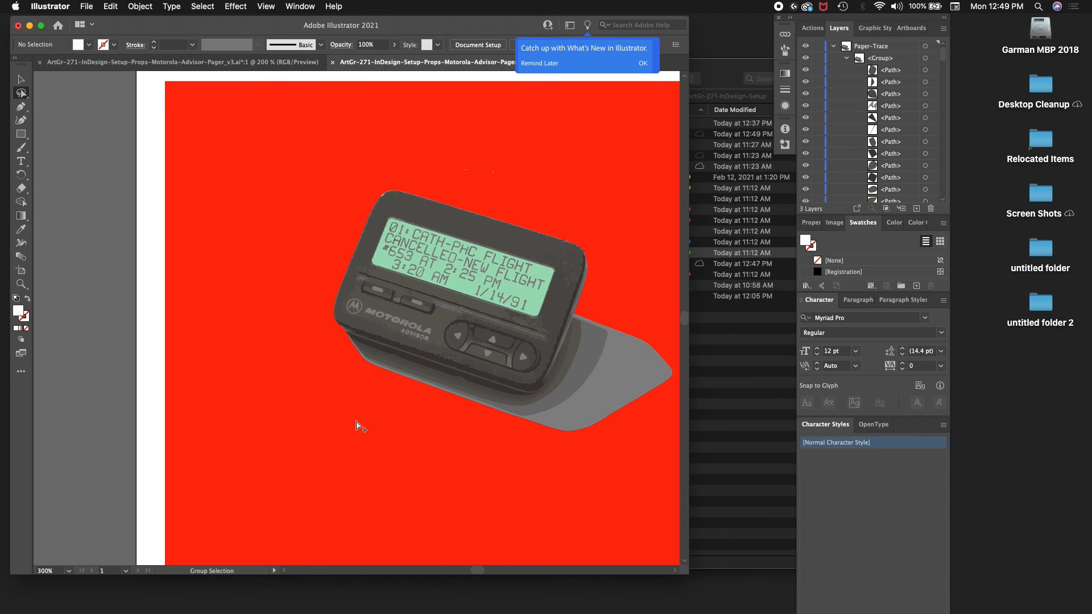
key("super+minus")
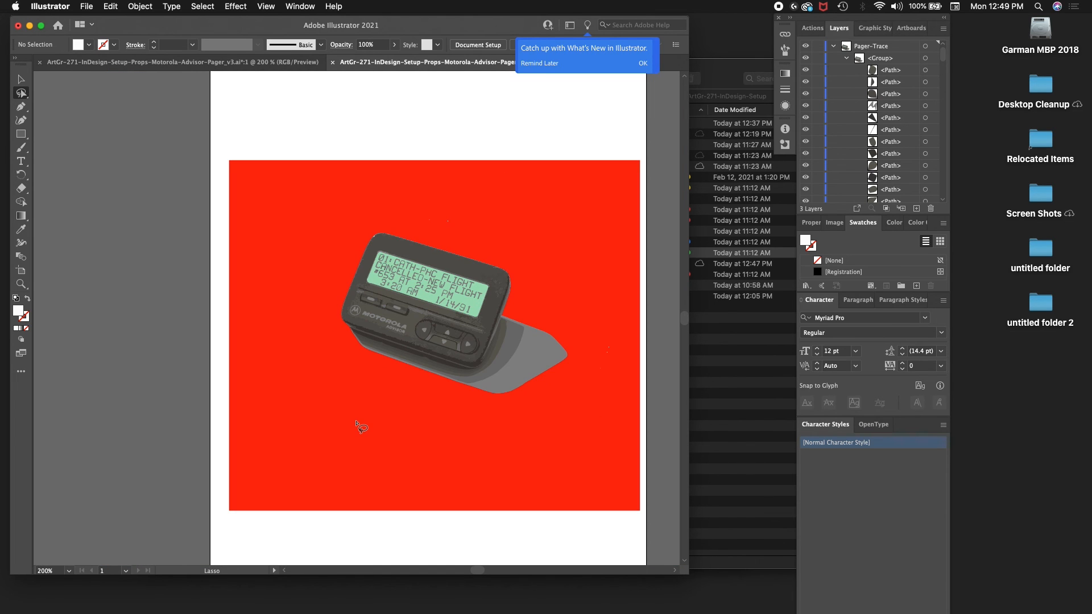
Select the tiny white speck paths near the end of the Pager-Trace path list and delete them one by one
left_click(833, 45)
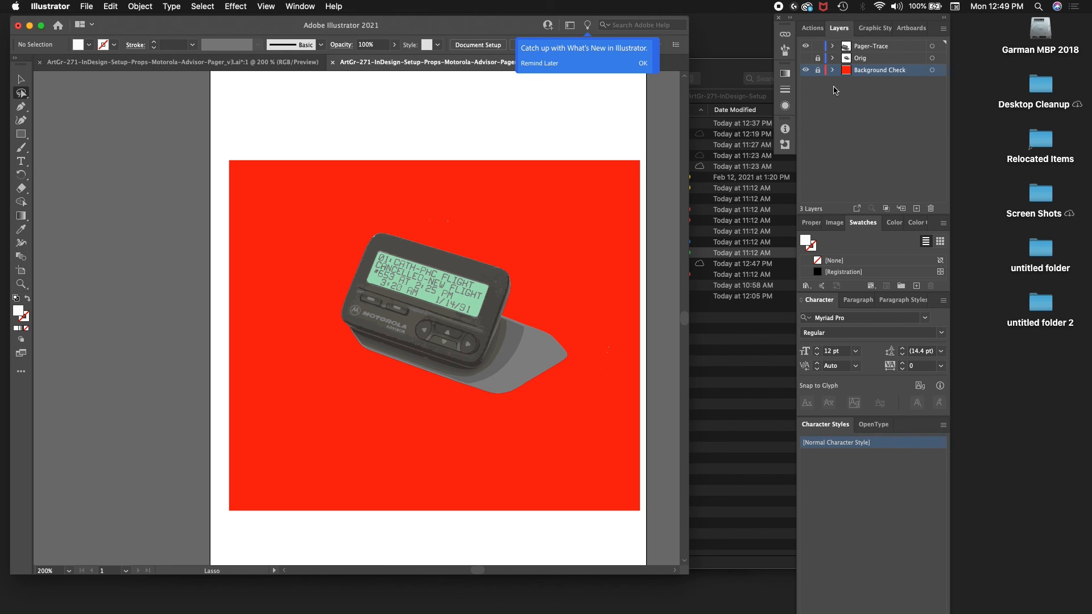
left_click(833, 45)
left_click_drag(942, 60, 941, 197)
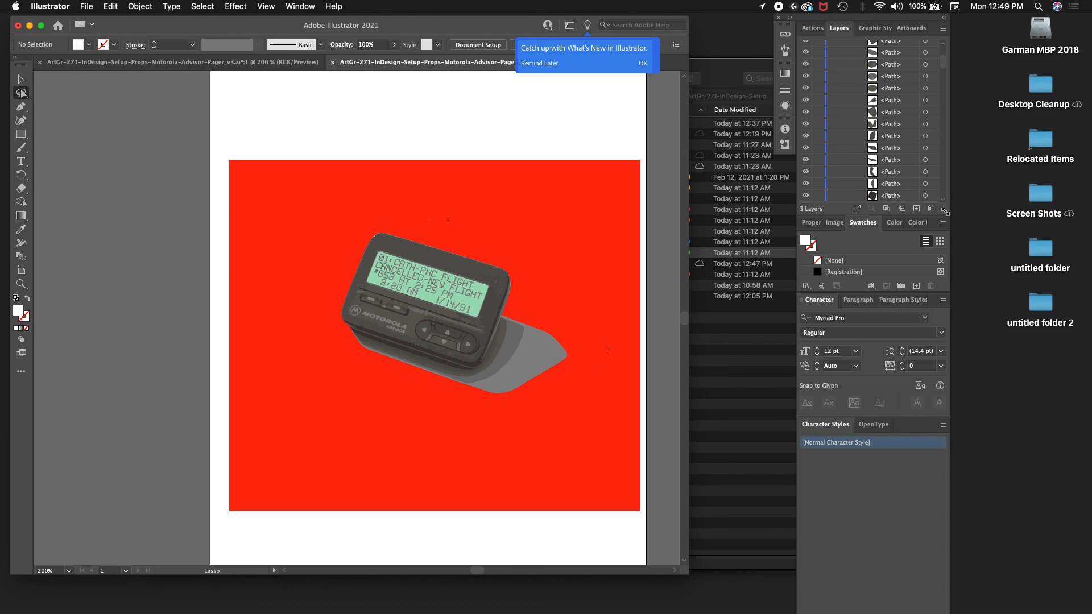
left_click_drag(943, 64, 940, 199)
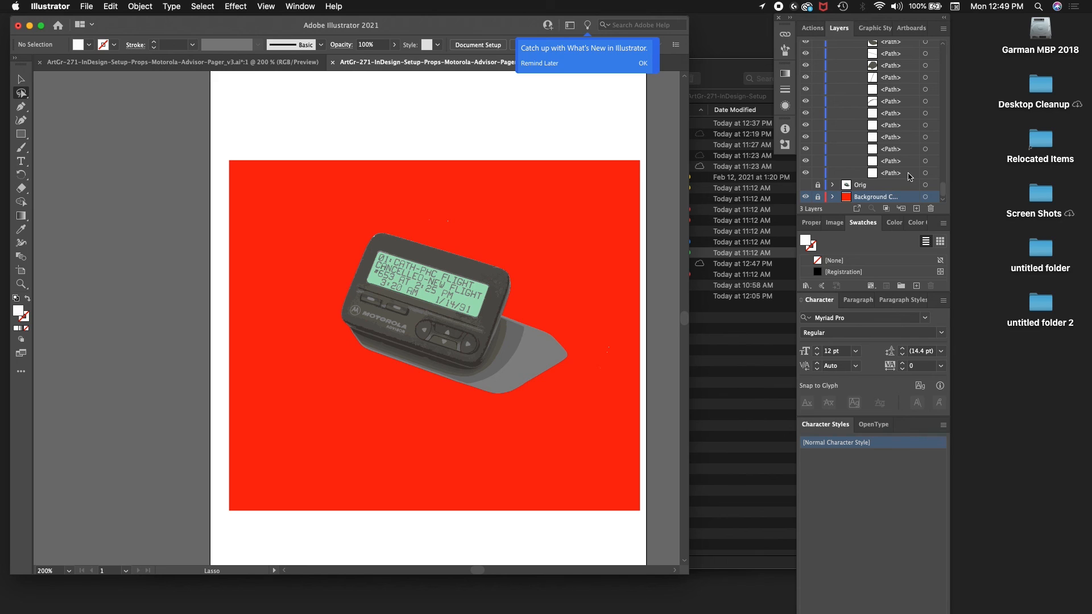
left_click(927, 174)
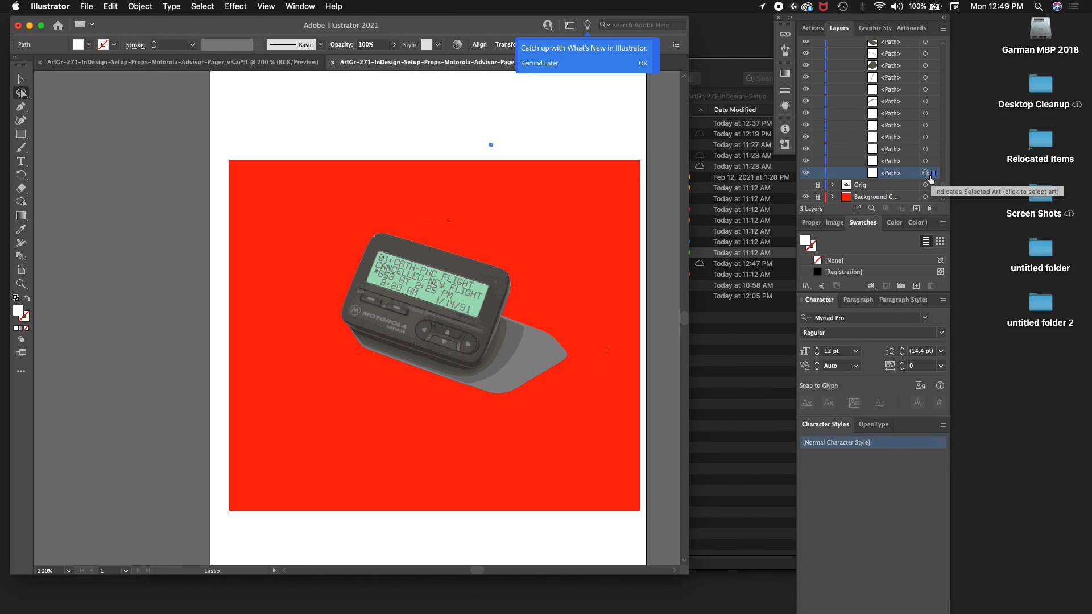
key("Delete")
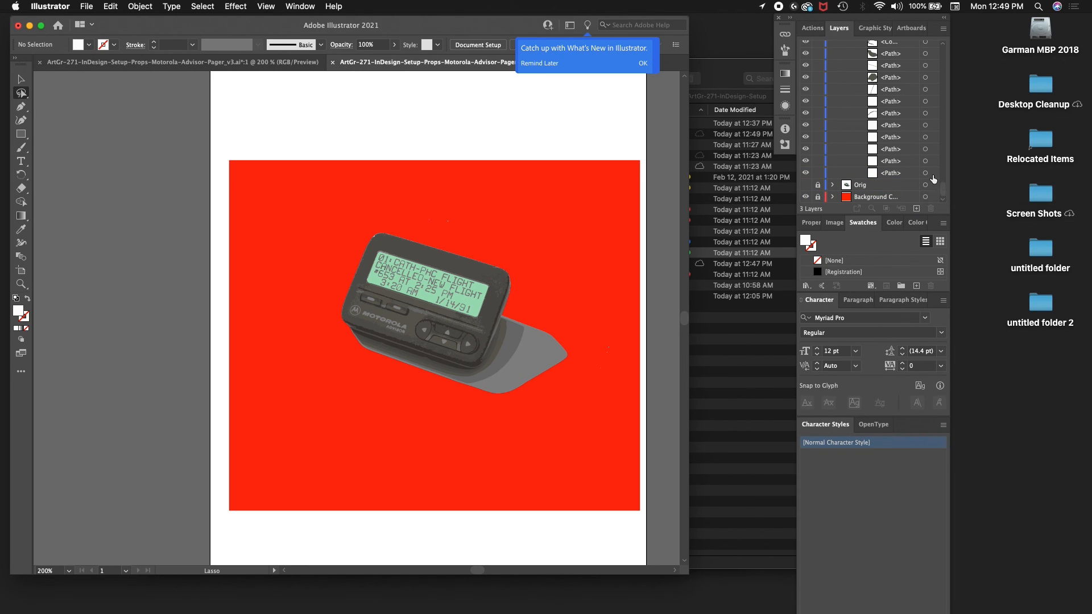
left_click(936, 173)
key("Delete")
left_click(936, 164)
key("Delete")
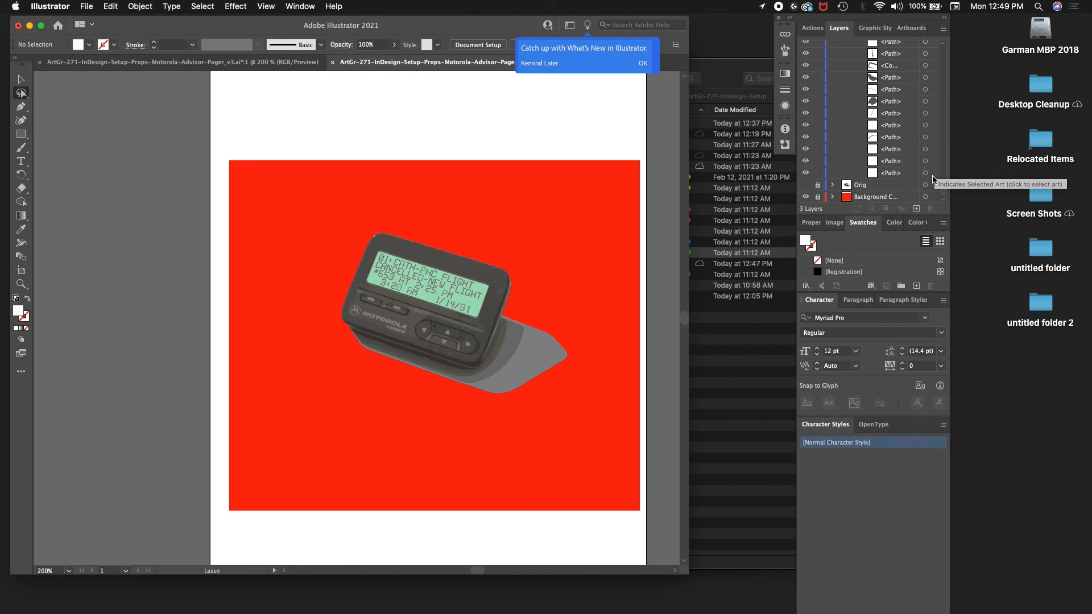
left_click(935, 171)
key("Delete")
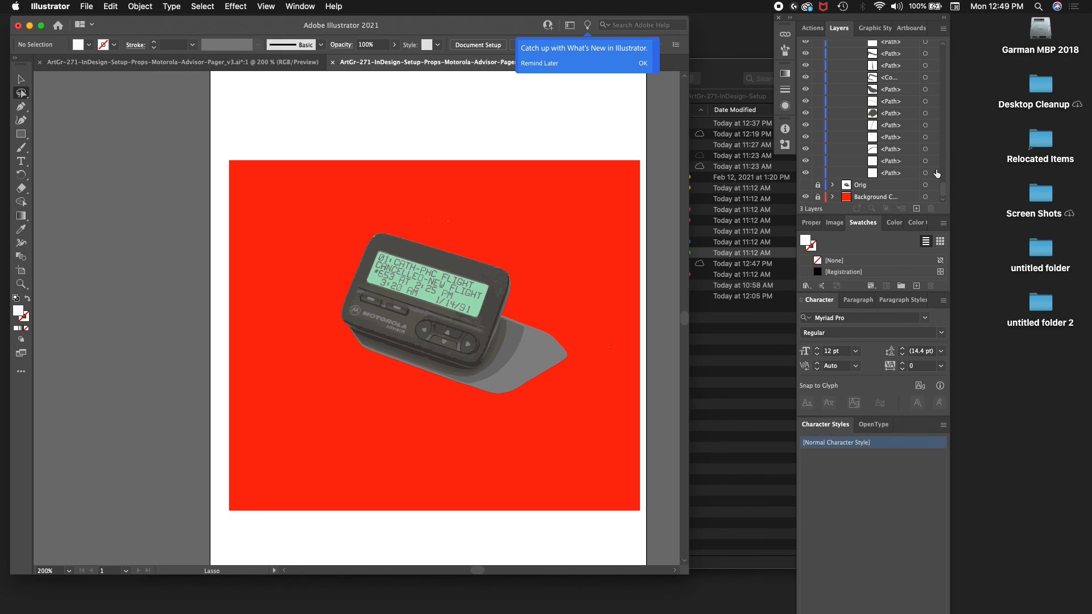
left_click(936, 166)
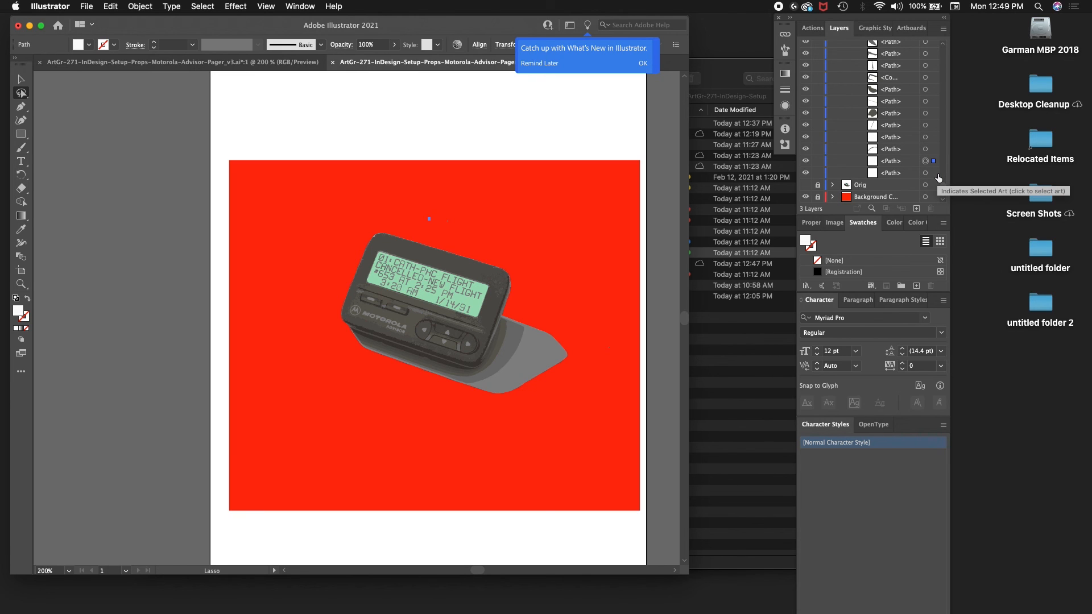
key("Delete")
left_click(936, 174)
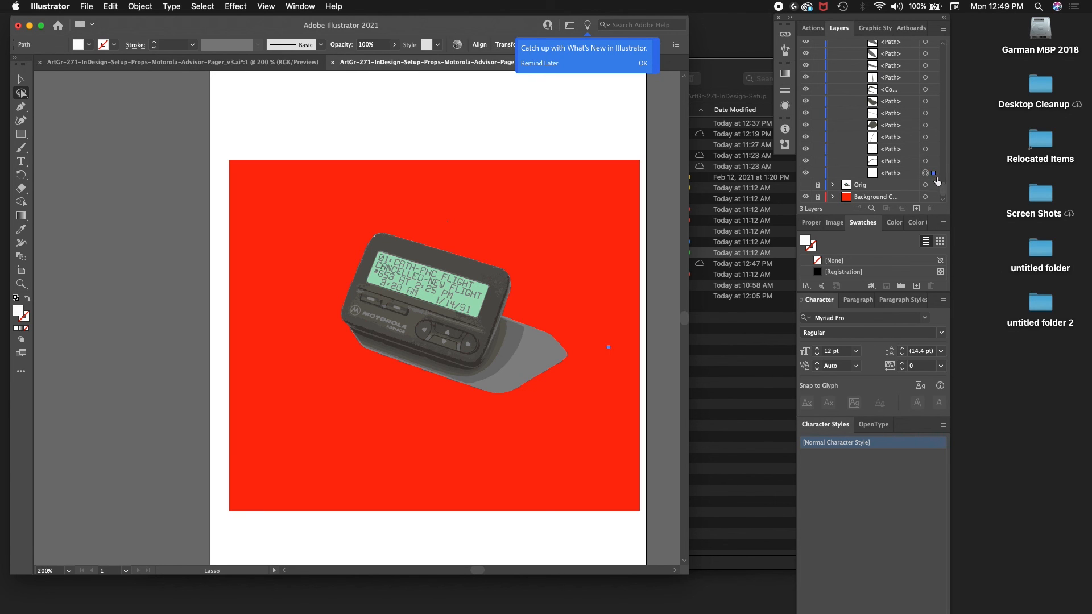
key("Delete")
Identify the last paths in the traced group by selecting the grey one and toggling the visibility of its neighbours
left_click(934, 173)
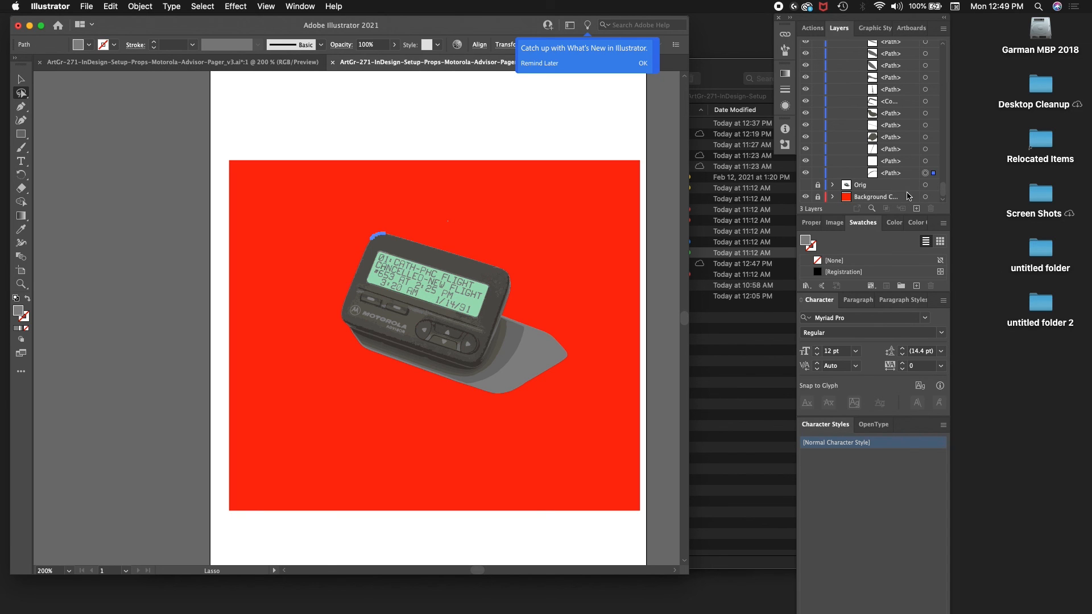
left_click(659, 158)
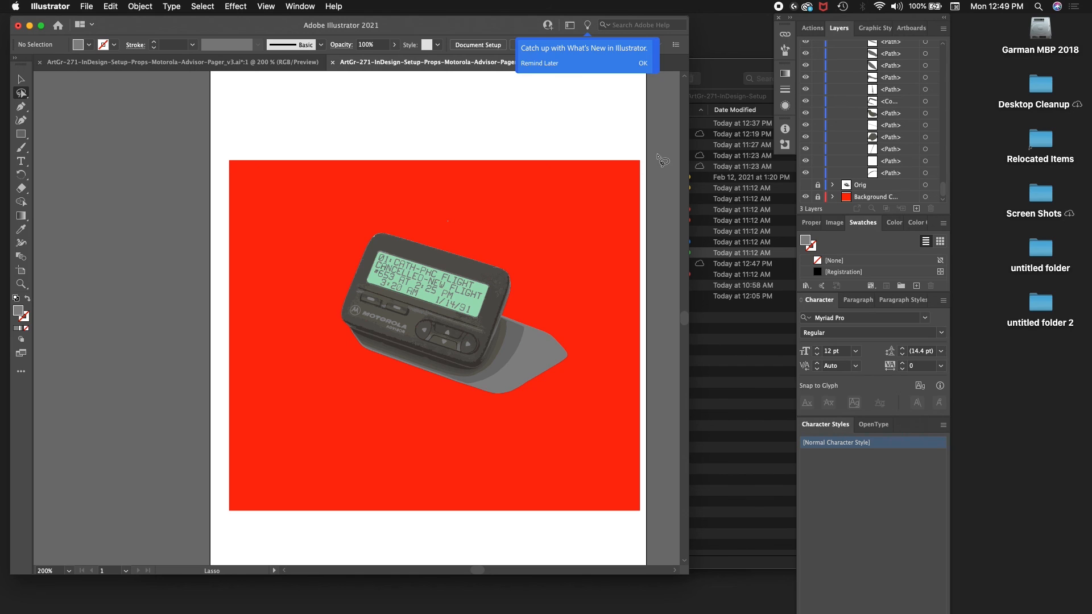
left_click(806, 161)
left_click(808, 151)
left_click(806, 162)
left_click_drag(942, 190, 940, 50)
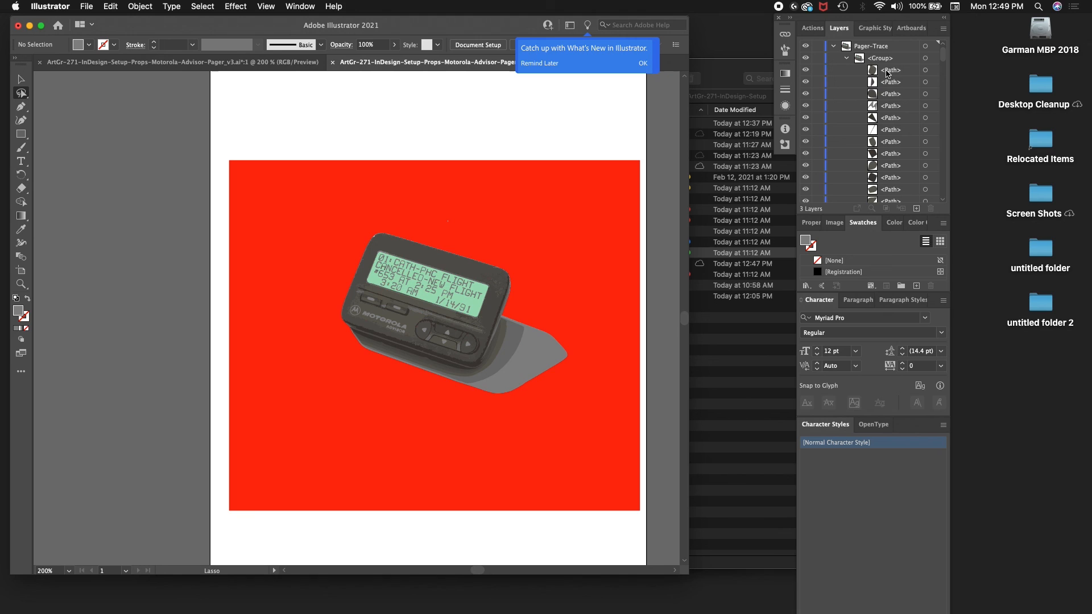
Collapse the Pager-Trace layer, hide the Background Check layer, and save the document
left_click(834, 46)
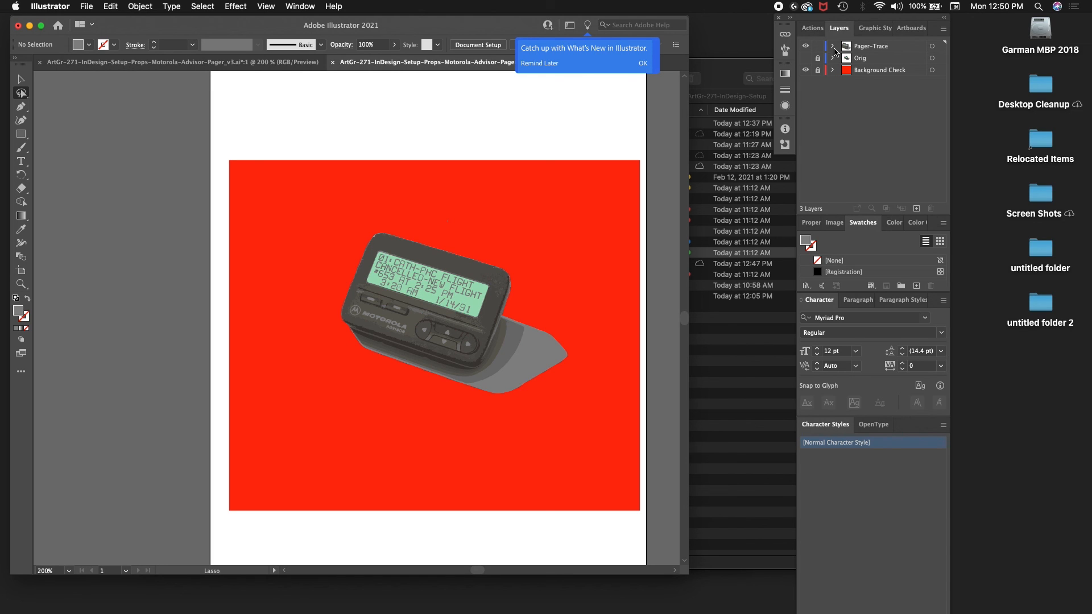
left_click(806, 70)
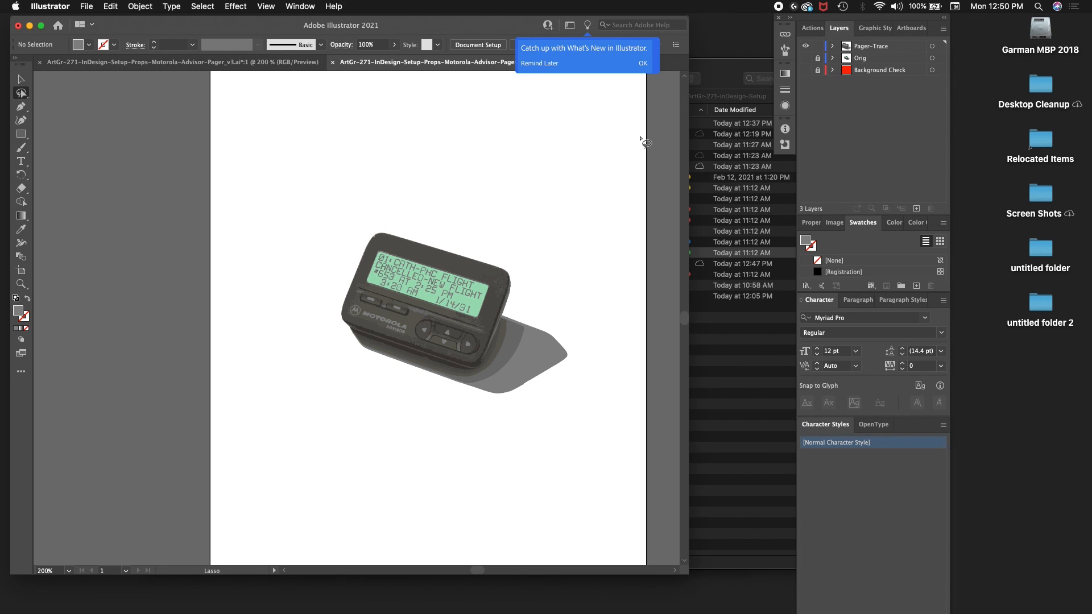
key("super+s")
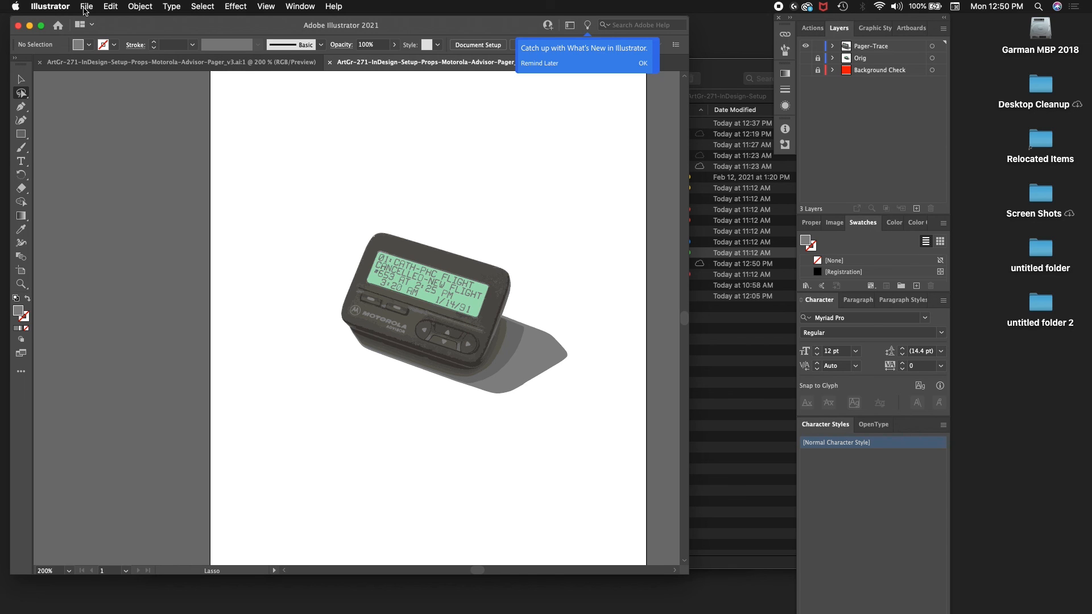
Switch to Finder and select ArtGr-271-InDesign-Setup-Props-Motorola-Advisor-Pager_v3.ai to check the saved file's details
key("super+Tab")
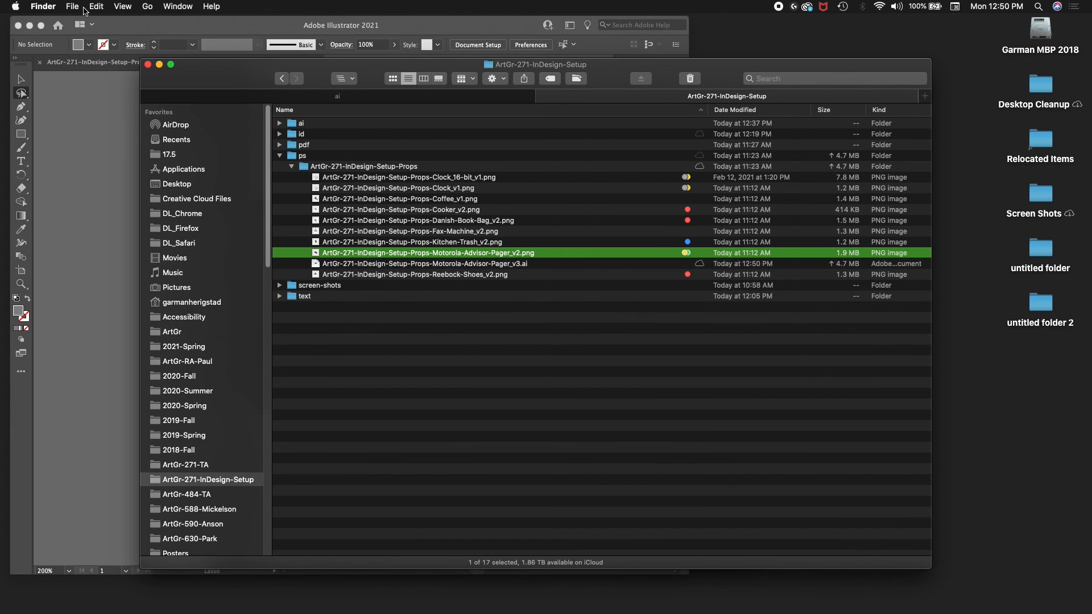
left_click(470, 265)
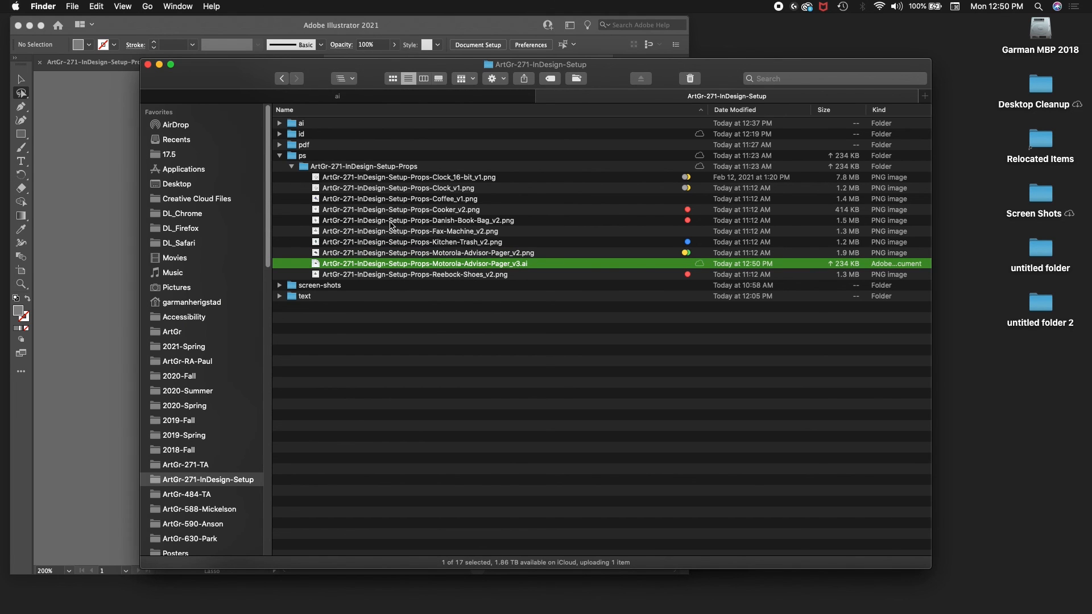
Expand the ai folder and locate the ArtGr-271-InDesign-Setup-Props folders inside both ai and ps
left_click(294, 125)
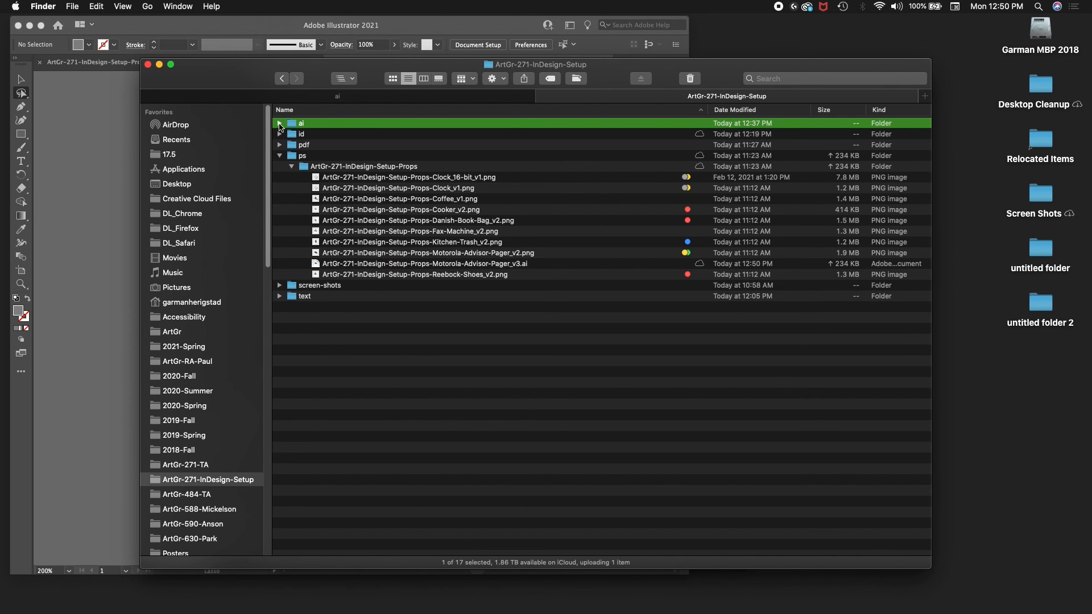
left_click(279, 123)
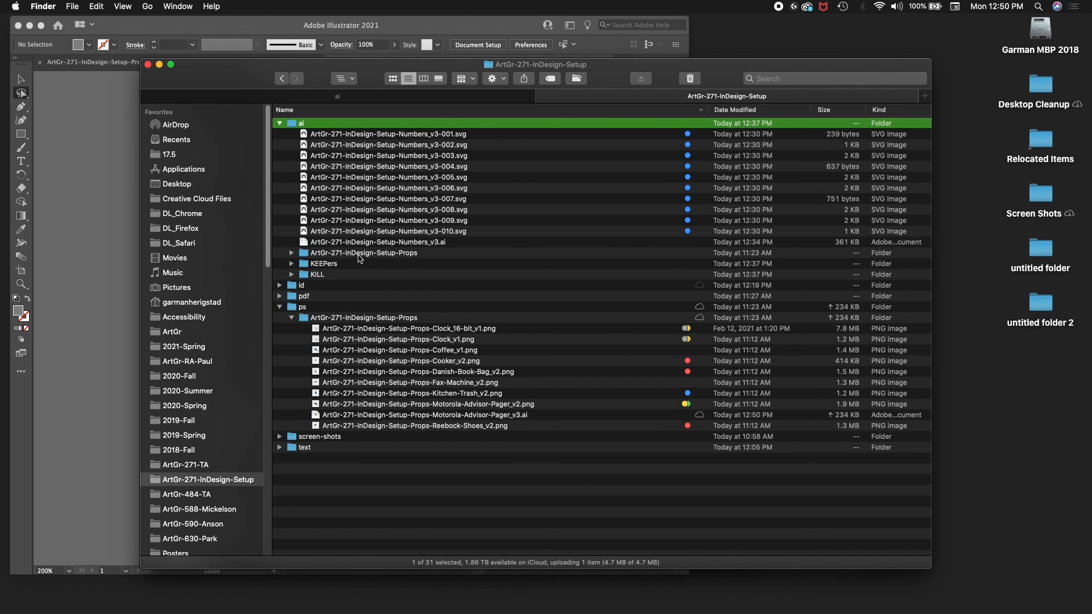
left_click(358, 255)
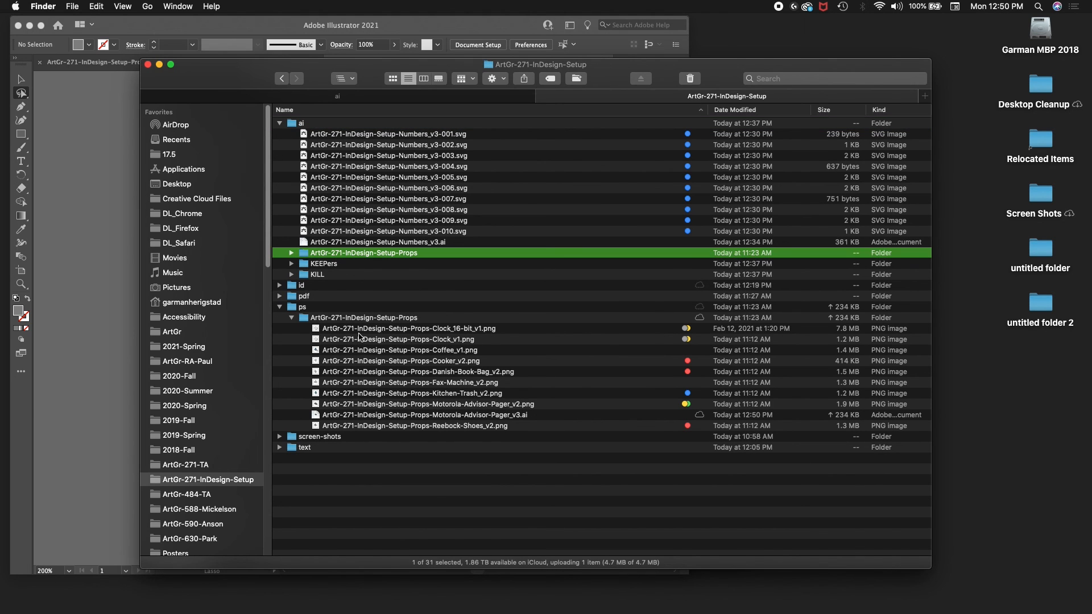
left_click(357, 320)
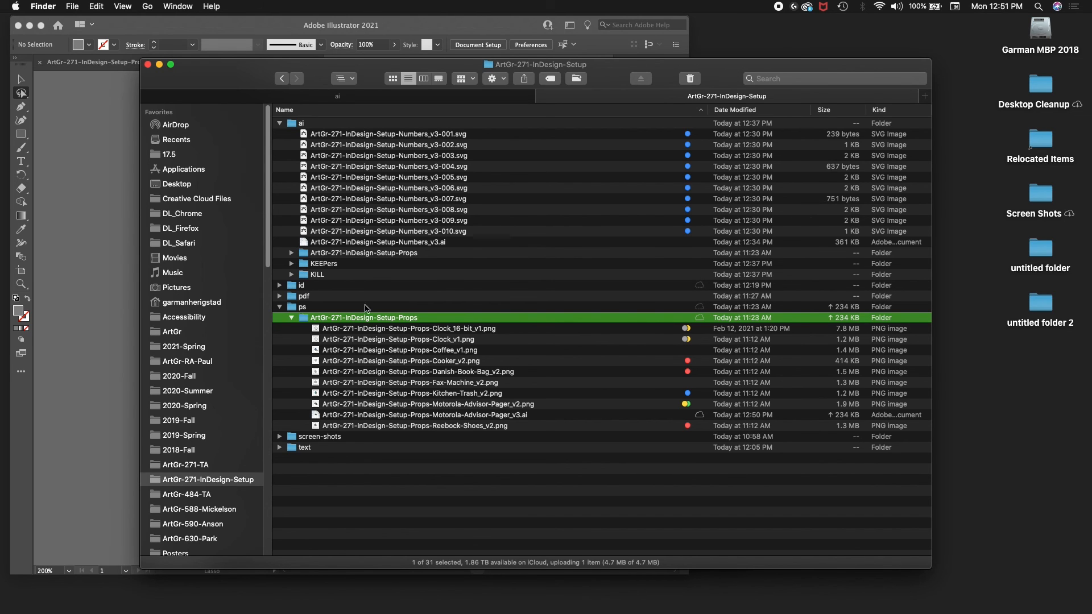
Expand the Props folder inside ai and move ArtGr-271-InDesign-Setup-Props-Motorola-Advisor-Pager_v3.ai from the ps Props folder into the ai folder
left_click(291, 253)
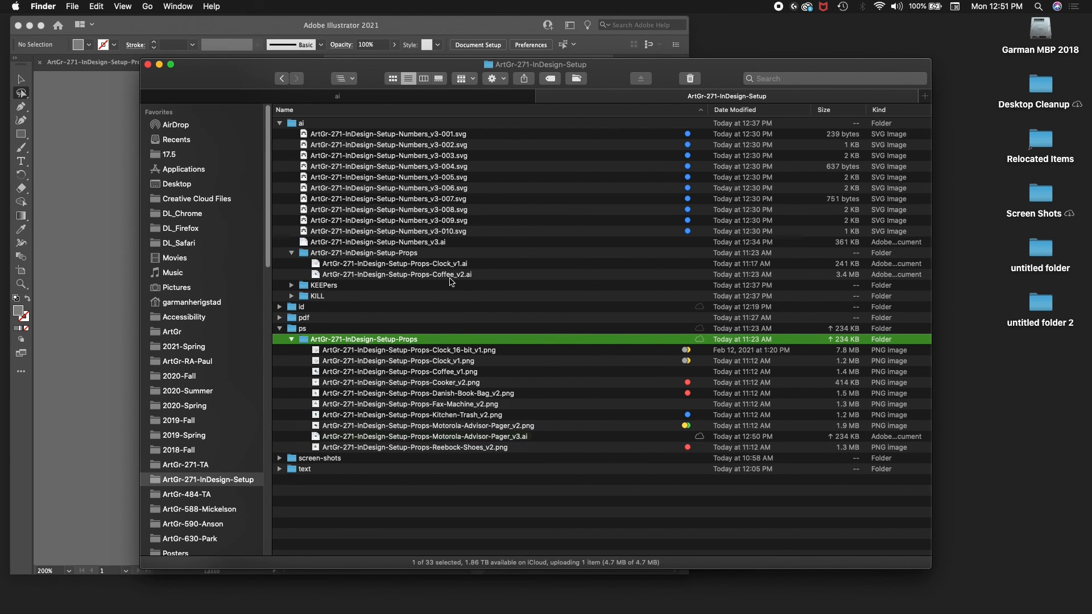
left_click(473, 435)
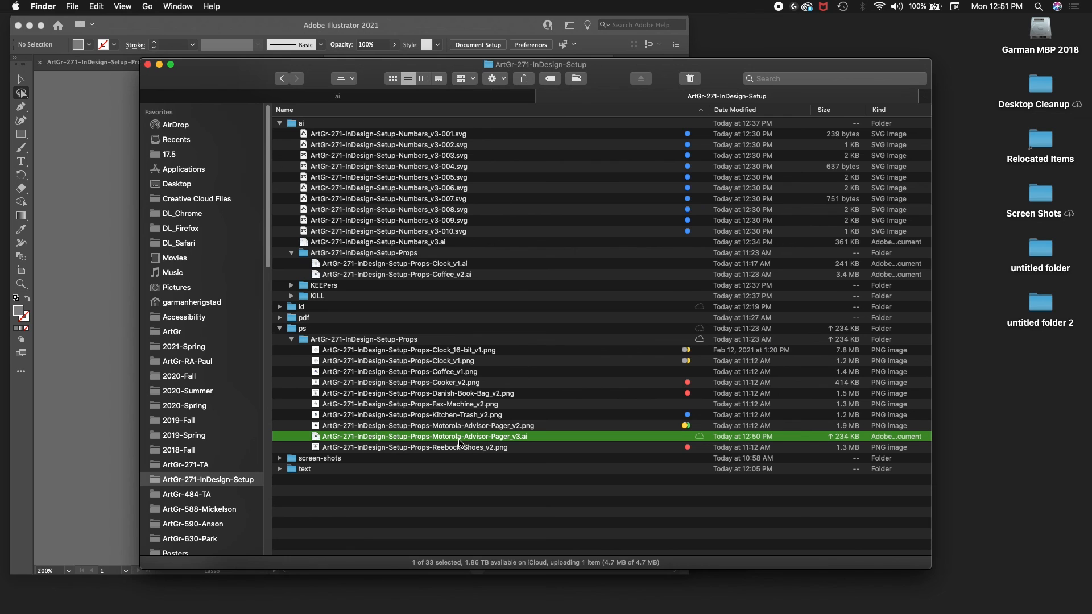
left_click_drag(459, 441, 423, 260)
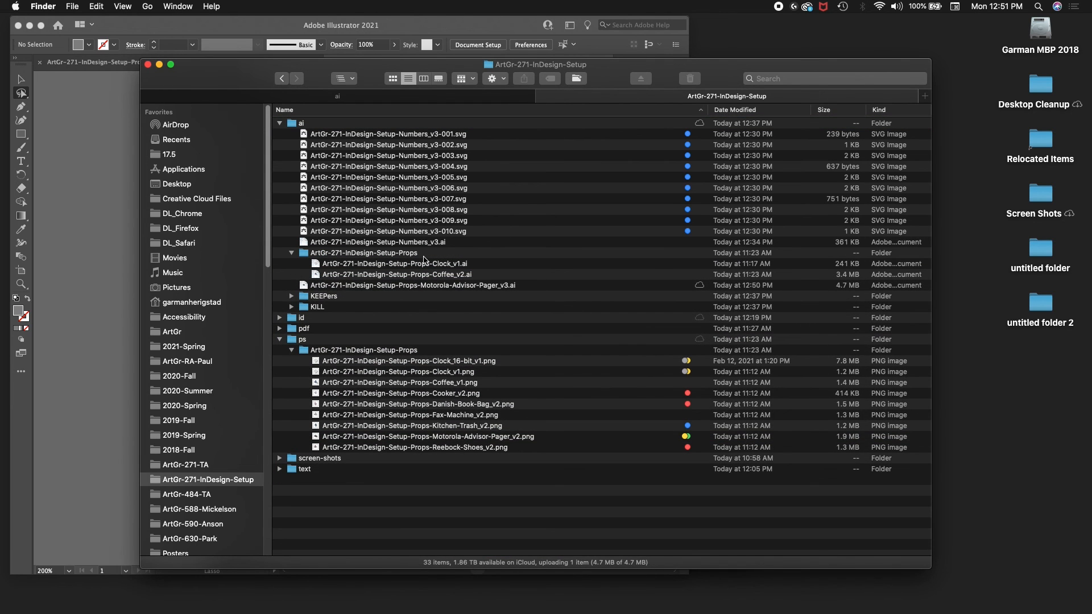